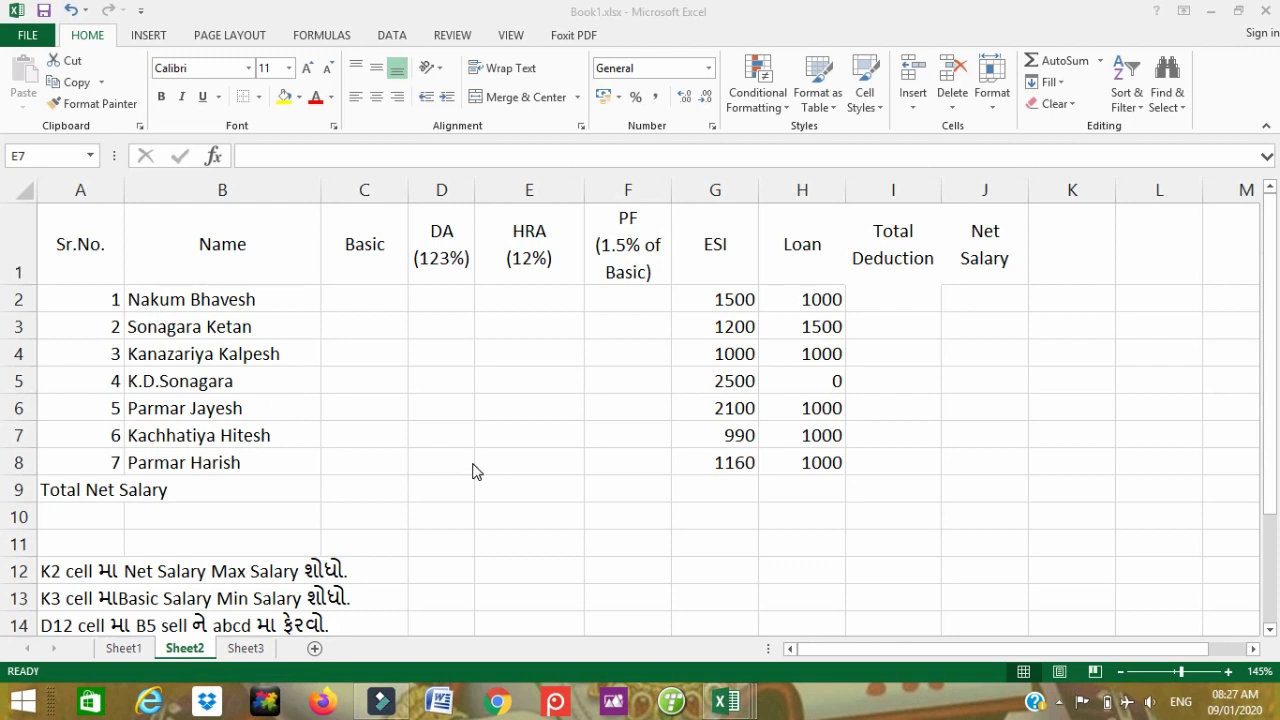
Step: Review the salary sheet's Sr.No. column and the Basic through Net Salary headings
{"action": "key", "text": "alt+Tab"}
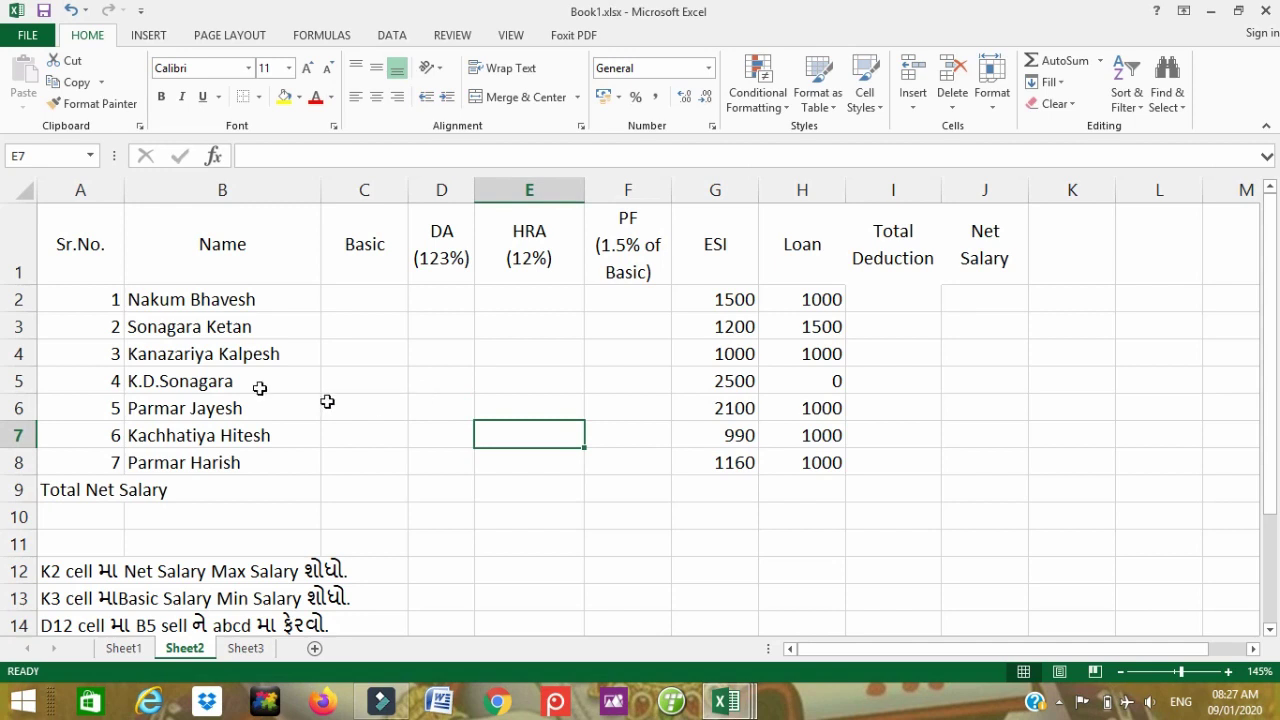
{"action": "left_click_drag", "start_coordinate": [80, 228], "coordinate": [103, 457]}
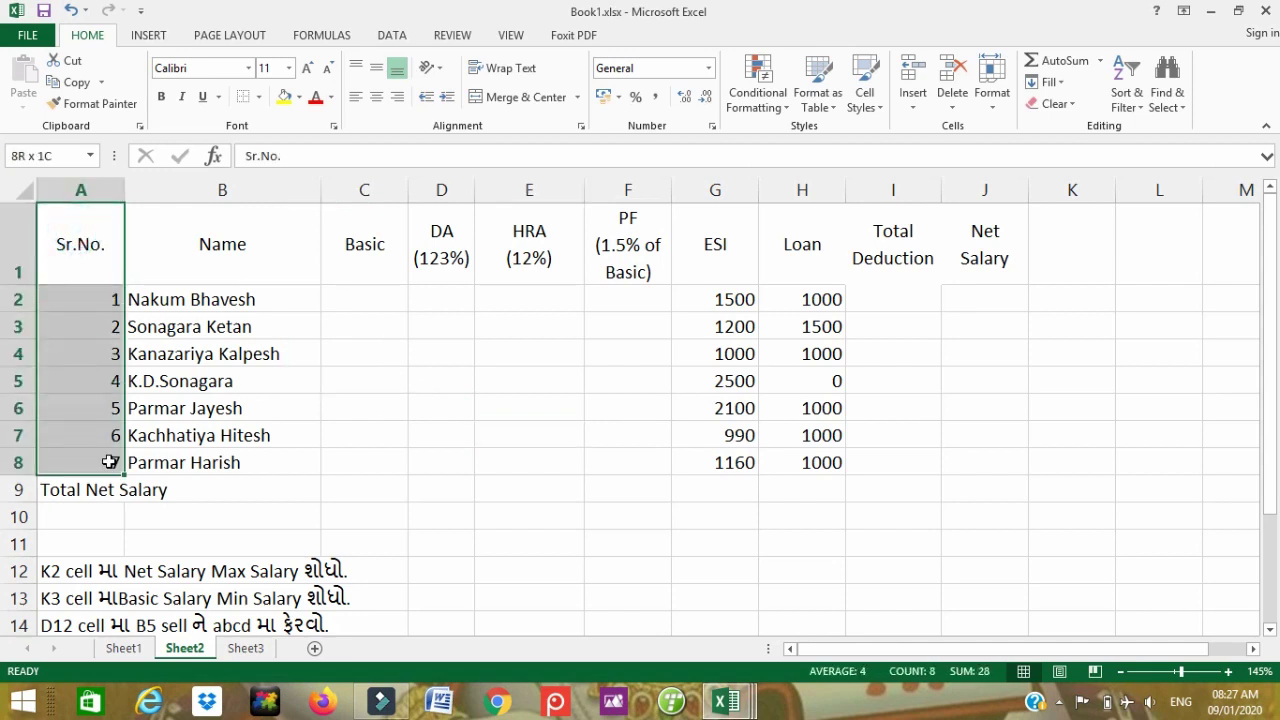
{"action": "left_click_drag", "start_coordinate": [222, 244], "coordinate": [210, 435]}
{"action": "left_click", "coordinate": [354, 250]}
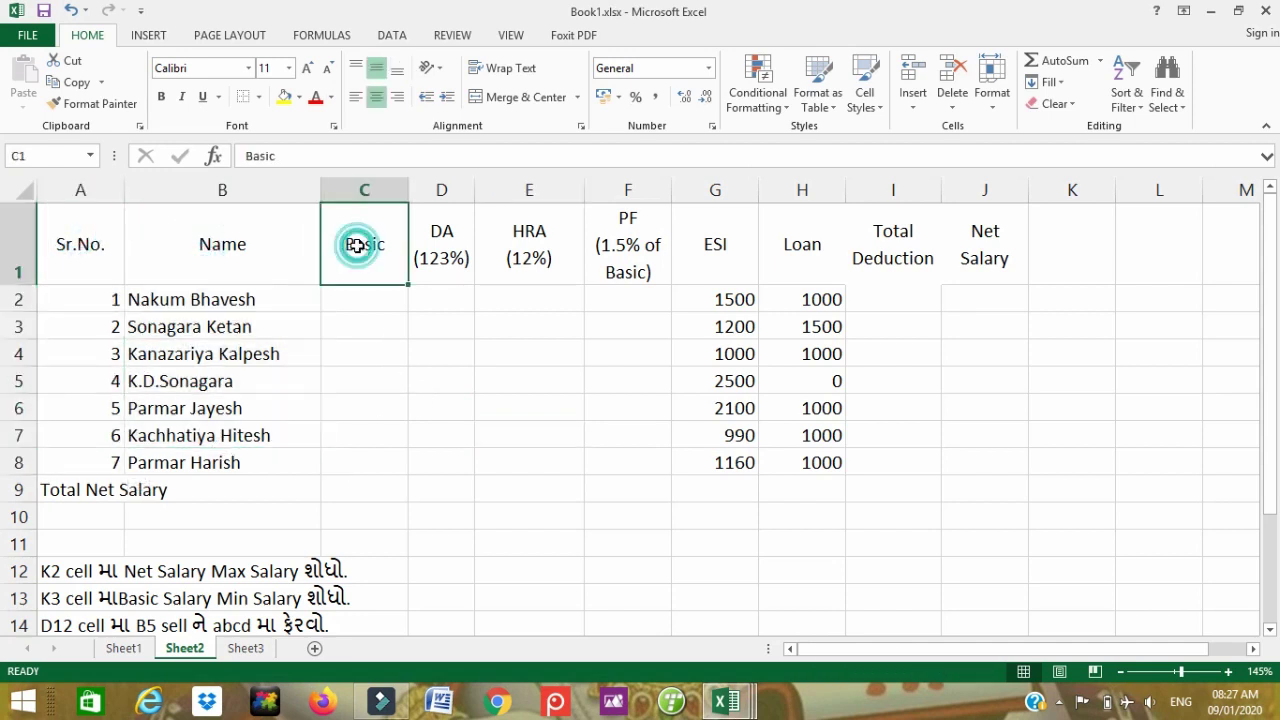
{"action": "left_click", "coordinate": [443, 243]}
{"action": "left_click", "coordinate": [529, 244]}
{"action": "left_click", "coordinate": [620, 240]}
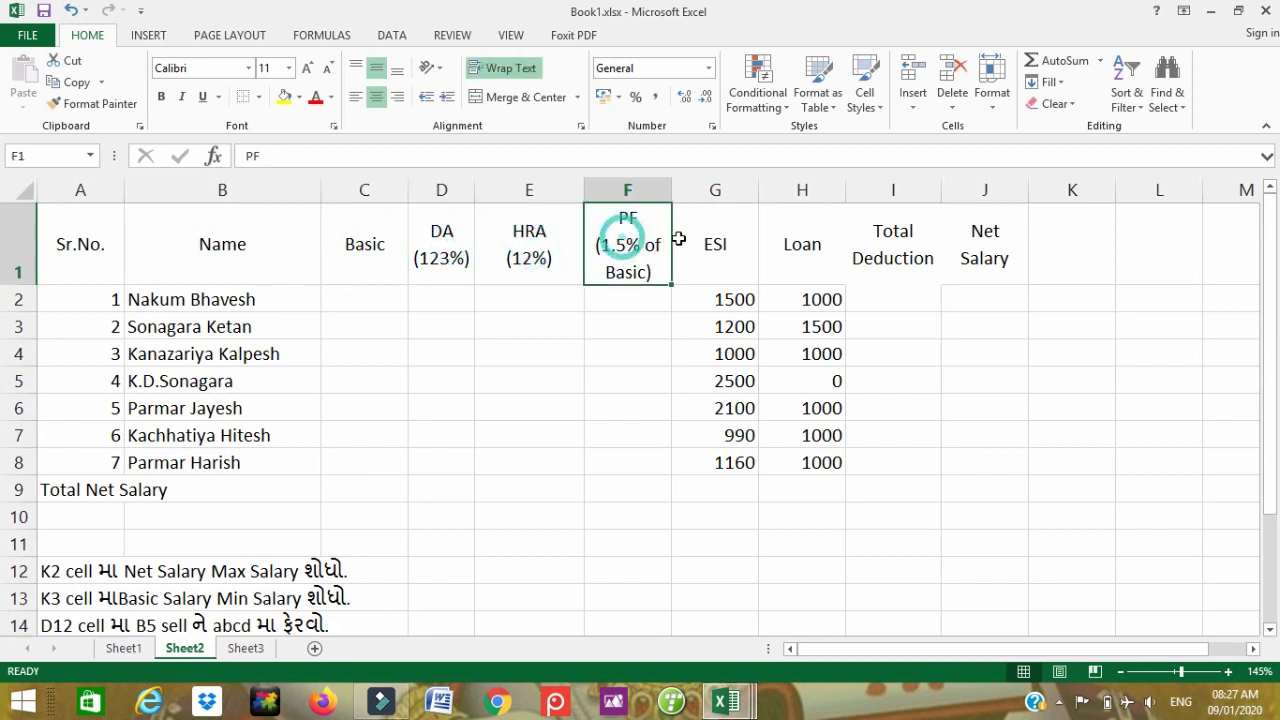
{"action": "left_click", "coordinate": [707, 243]}
{"action": "left_click", "coordinate": [825, 248]}
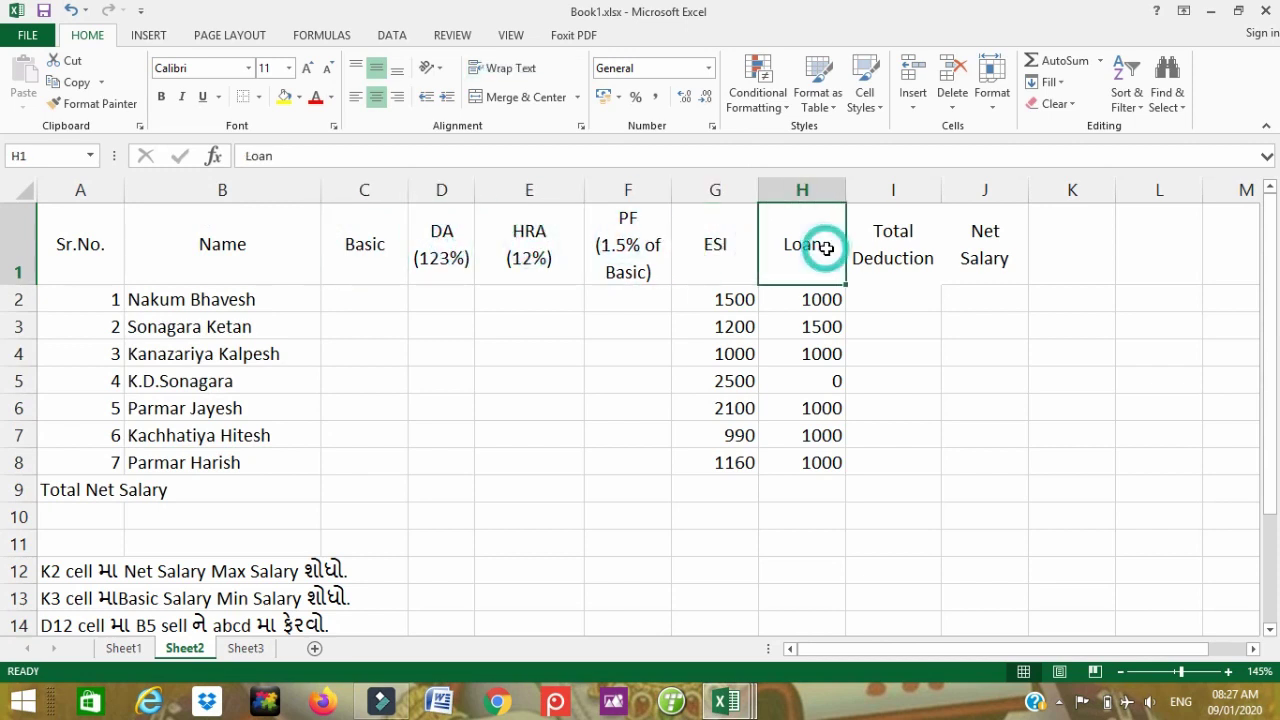
{"action": "left_click", "coordinate": [905, 248]}
{"action": "left_click", "coordinate": [981, 240]}
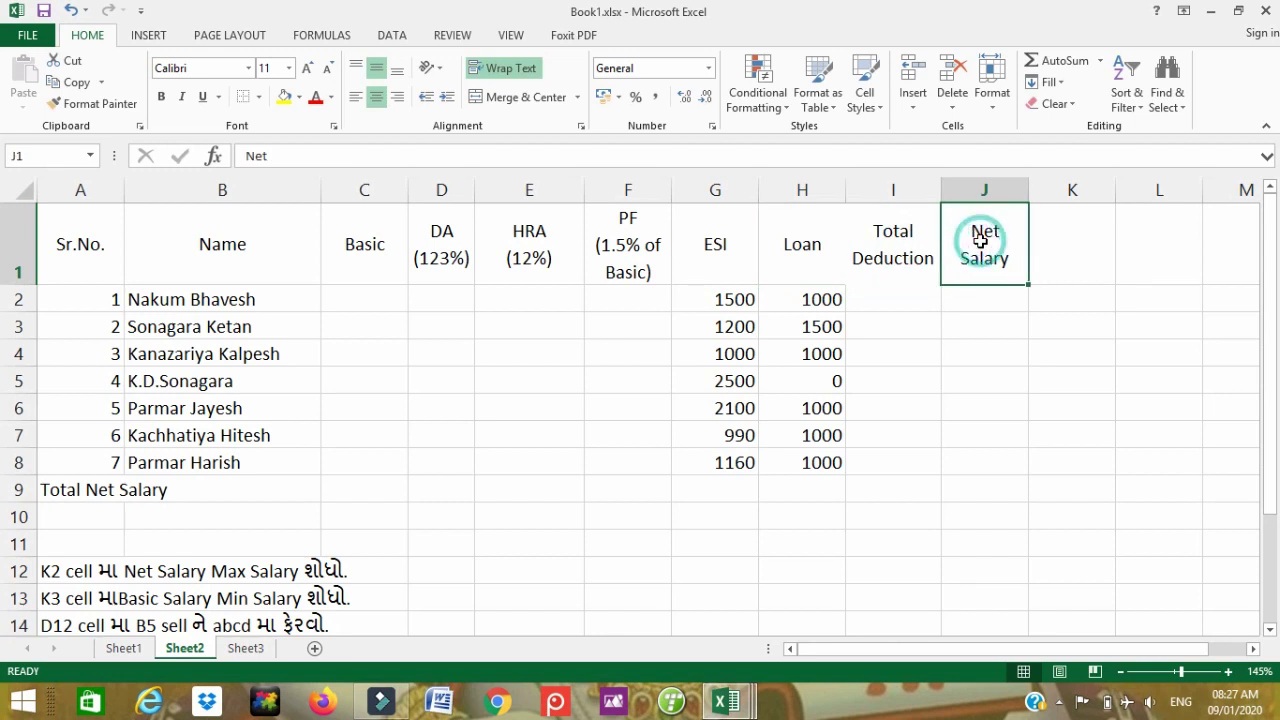
Step: Survey the empty salary cells, the row 9 totals and the task notes in rows 12–16
{"action": "left_click_drag", "start_coordinate": [362, 295], "coordinate": [609, 492]}
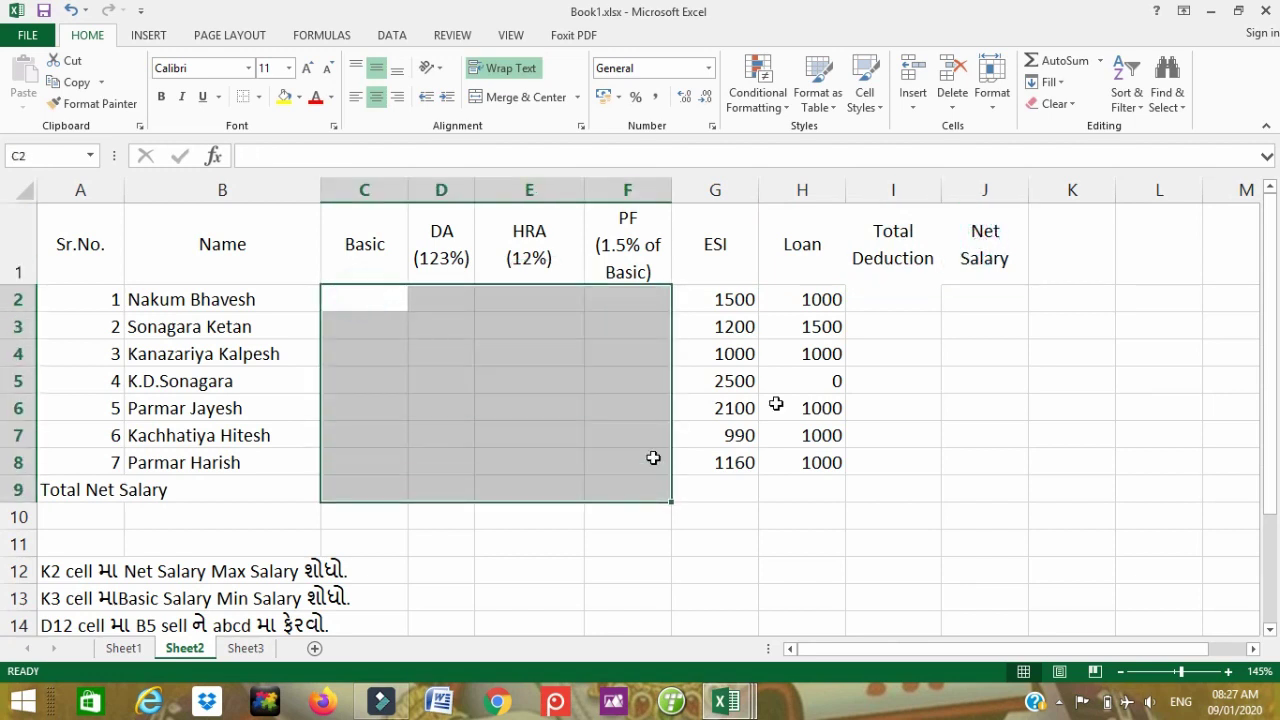
{"action": "mouse_move", "coordinate": [891, 305]}
{"action": "left_mouse_down"}
{"action": "mouse_move", "coordinate": [992, 501]}
{"action": "mouse_move", "coordinate": [993, 460]}
{"action": "mouse_move", "coordinate": [1003, 497]}
{"action": "left_mouse_up"}
{"action": "left_click", "coordinate": [875, 494]}
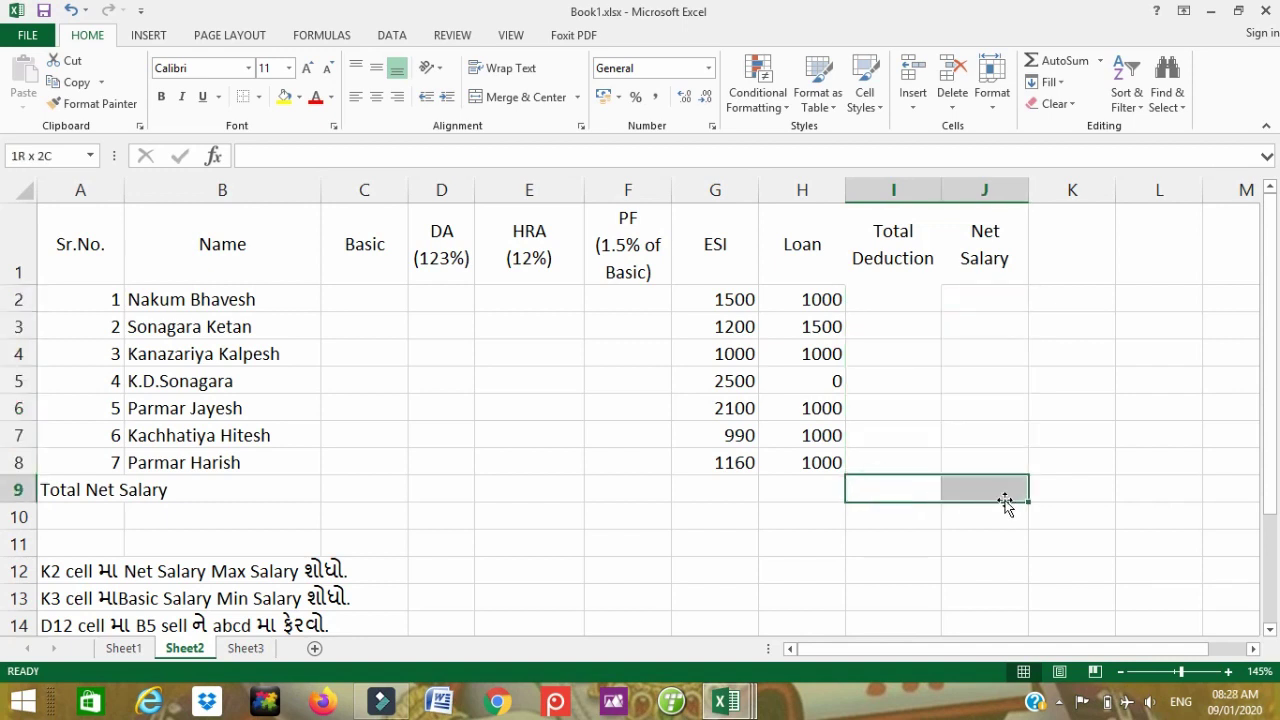
{"action": "left_click", "coordinate": [889, 510]}
{"action": "scroll", "coordinate": [500, 454], "scroll_direction": "down", "scroll_amount": 2}
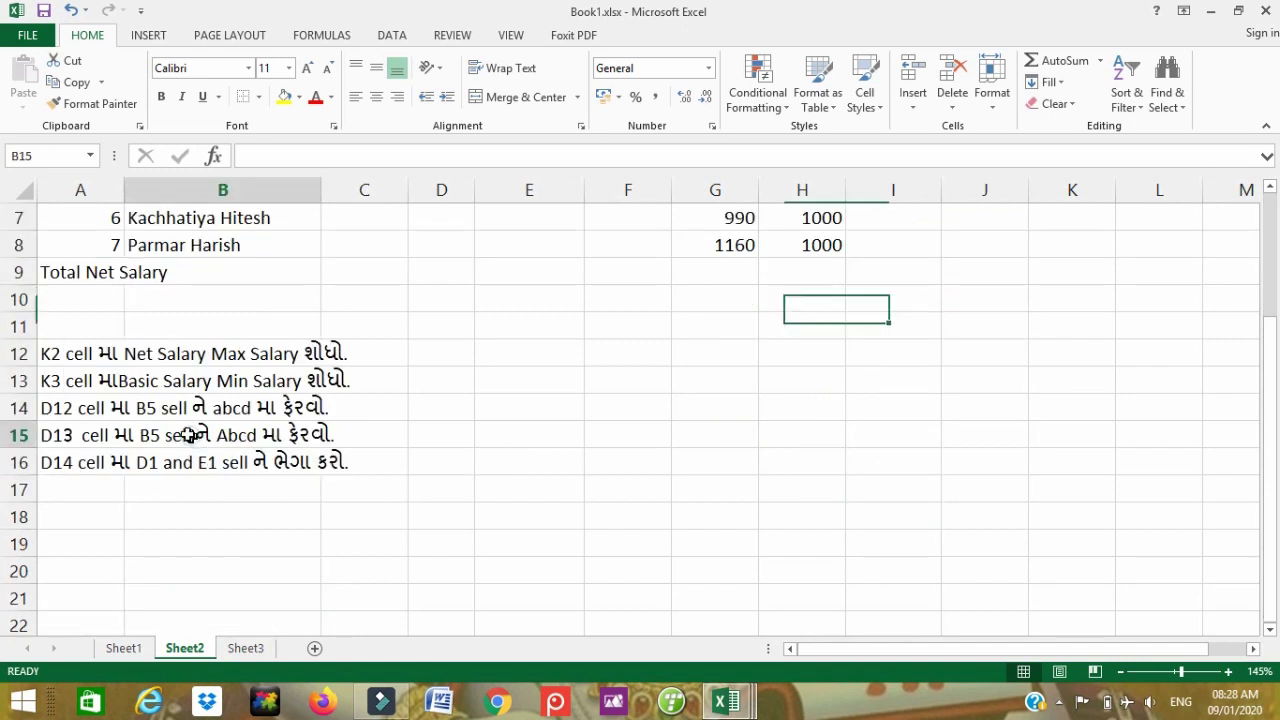
{"action": "left_click_drag", "start_coordinate": [60, 353], "coordinate": [337, 462]}
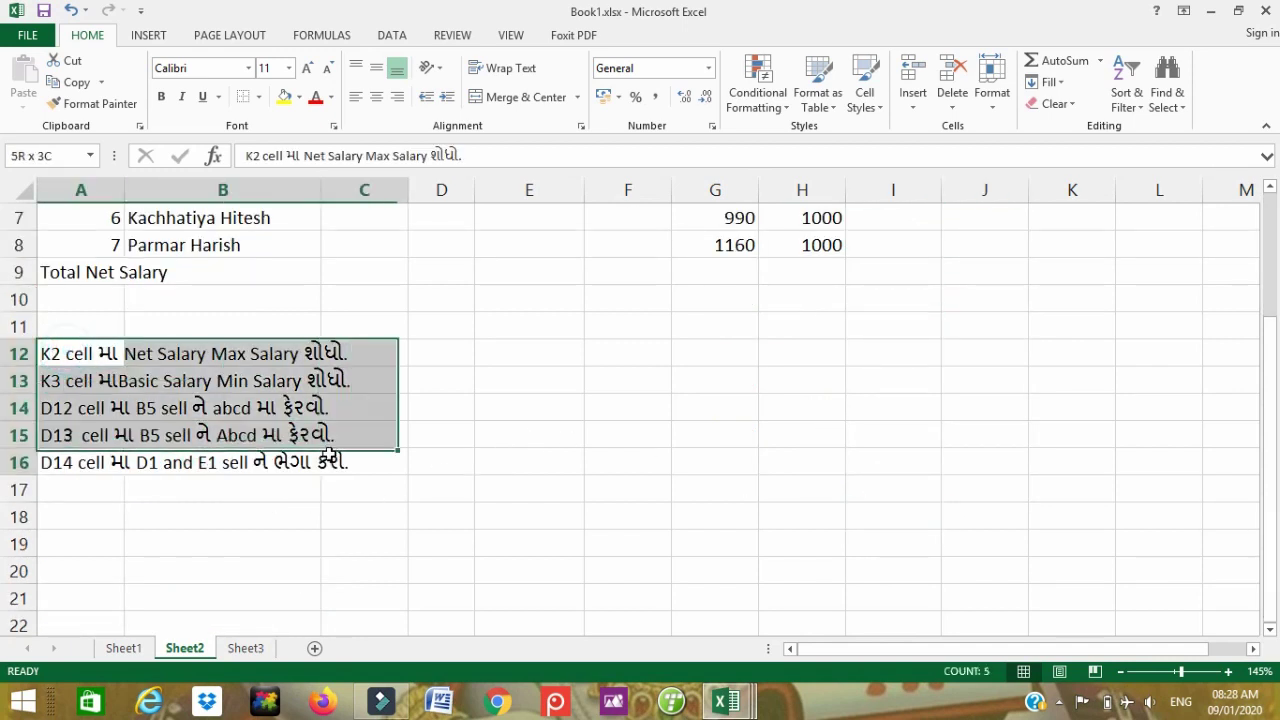
{"action": "left_click", "coordinate": [607, 464]}
{"action": "scroll", "coordinate": [607, 464], "scroll_direction": "up", "scroll_amount": 2}
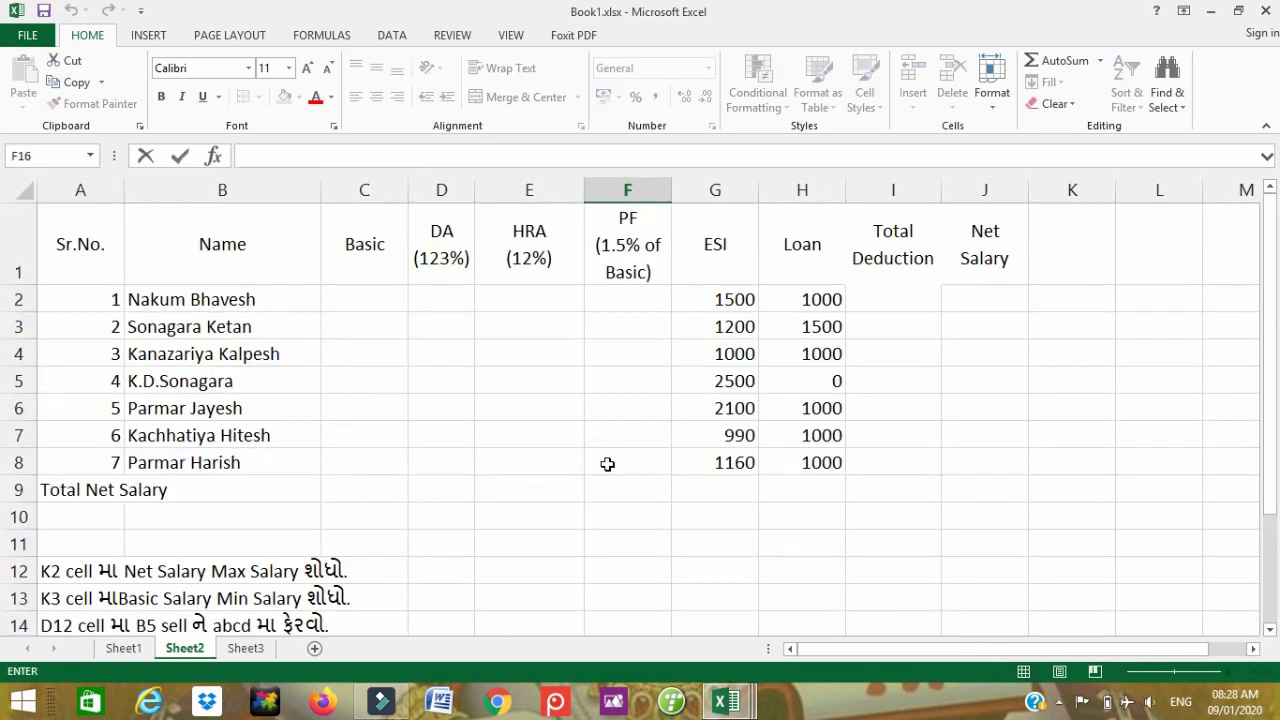
Step: Enter Basic salaries 32000 and 26300 in C2:C3, and correct C4 to 25500
{"action": "left_click", "coordinate": [427, 332]}
{"action": "left_click", "coordinate": [353, 297]}
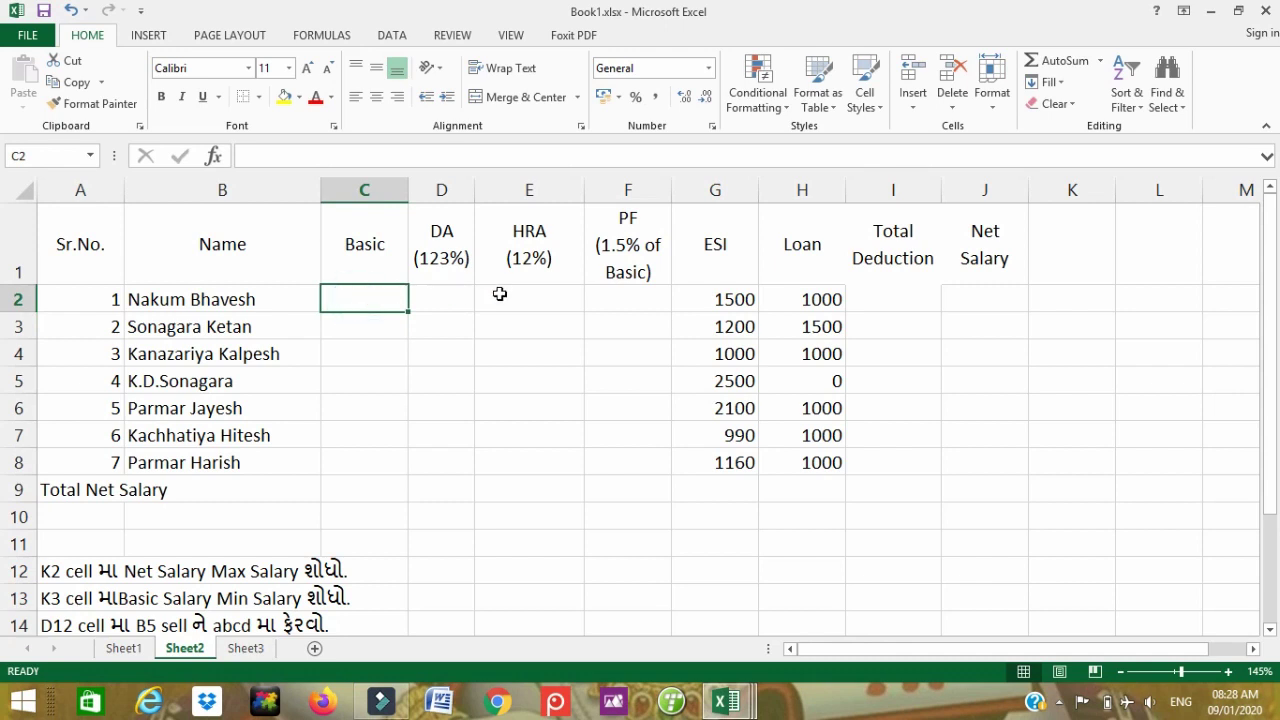
{"action": "type", "text": "32000"}
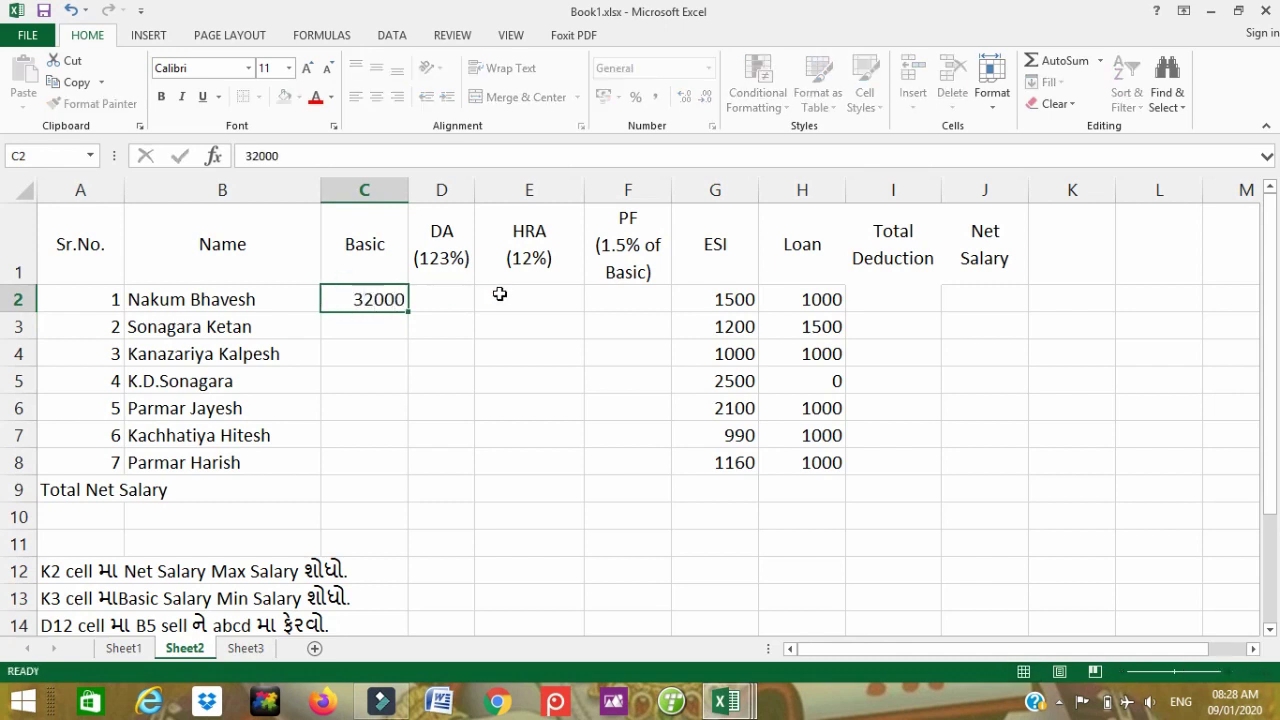
{"action": "key", "text": "Return"}
{"action": "type", "text": "26300"}
{"action": "key", "text": "Return"}
{"action": "type", "text": "2550"}
{"action": "key", "text": "Return"}
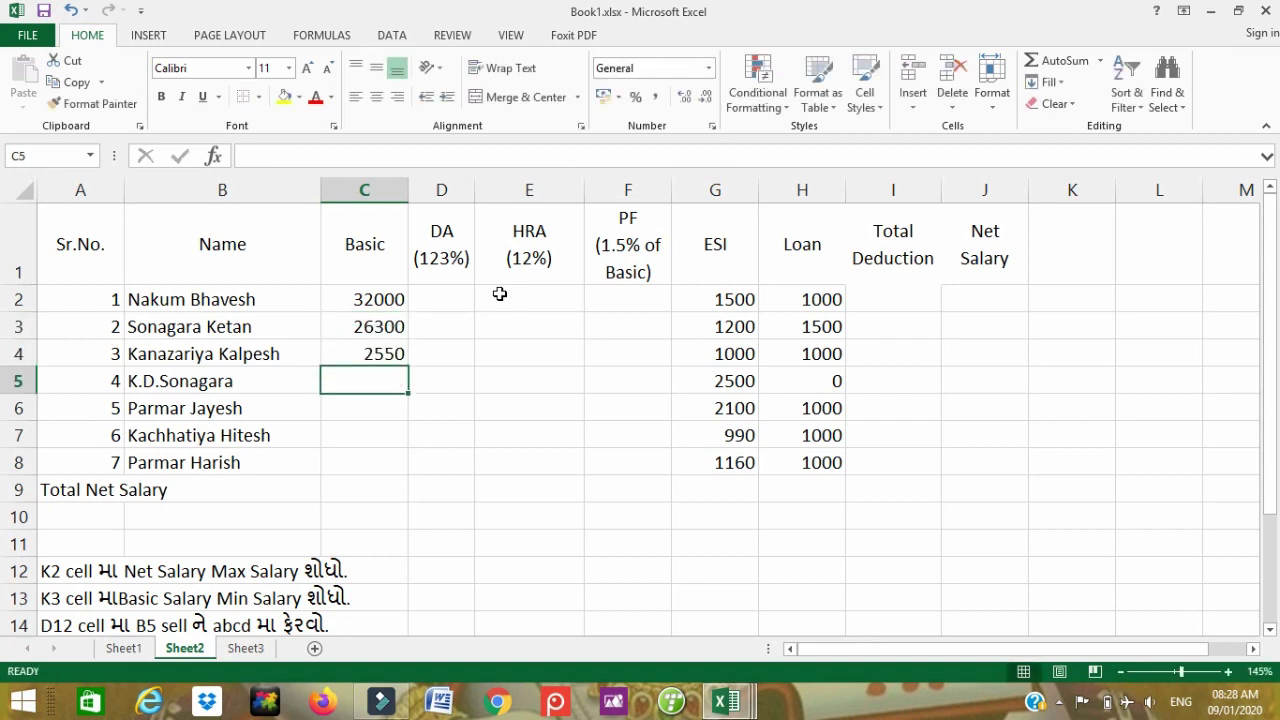
{"action": "left_click", "coordinate": [372, 358]}
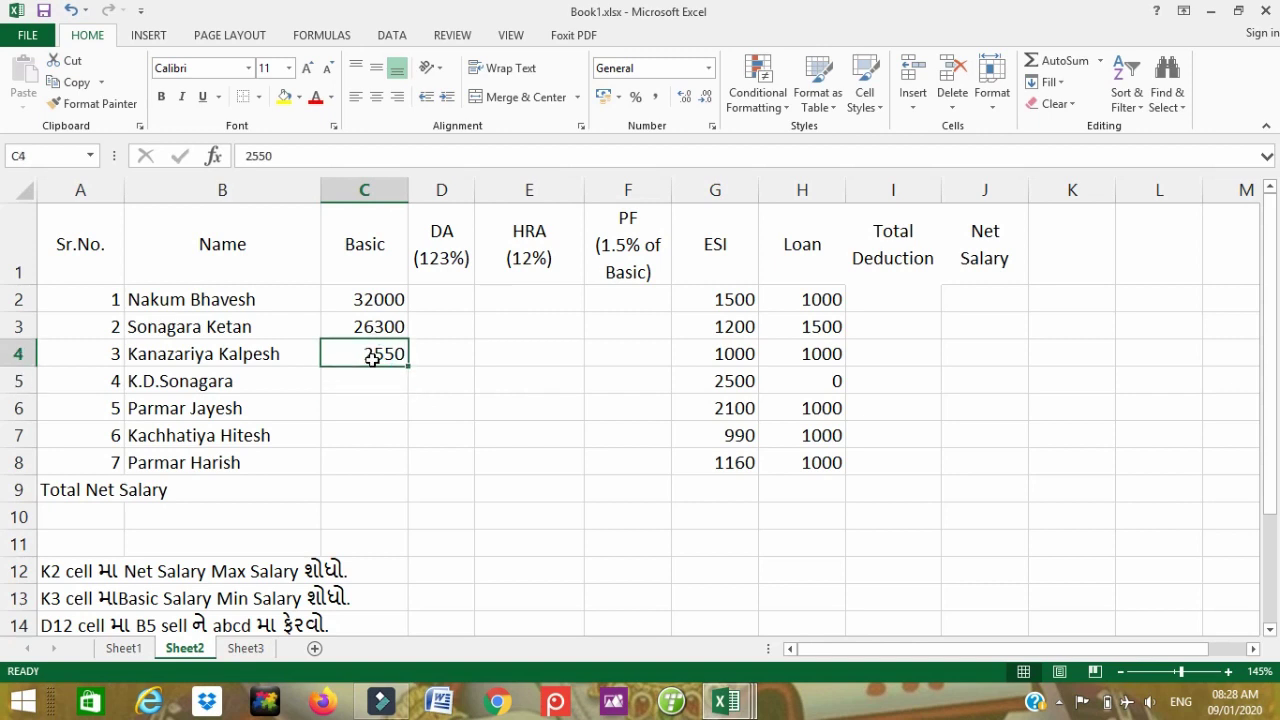
{"action": "type", "text": "25500"}
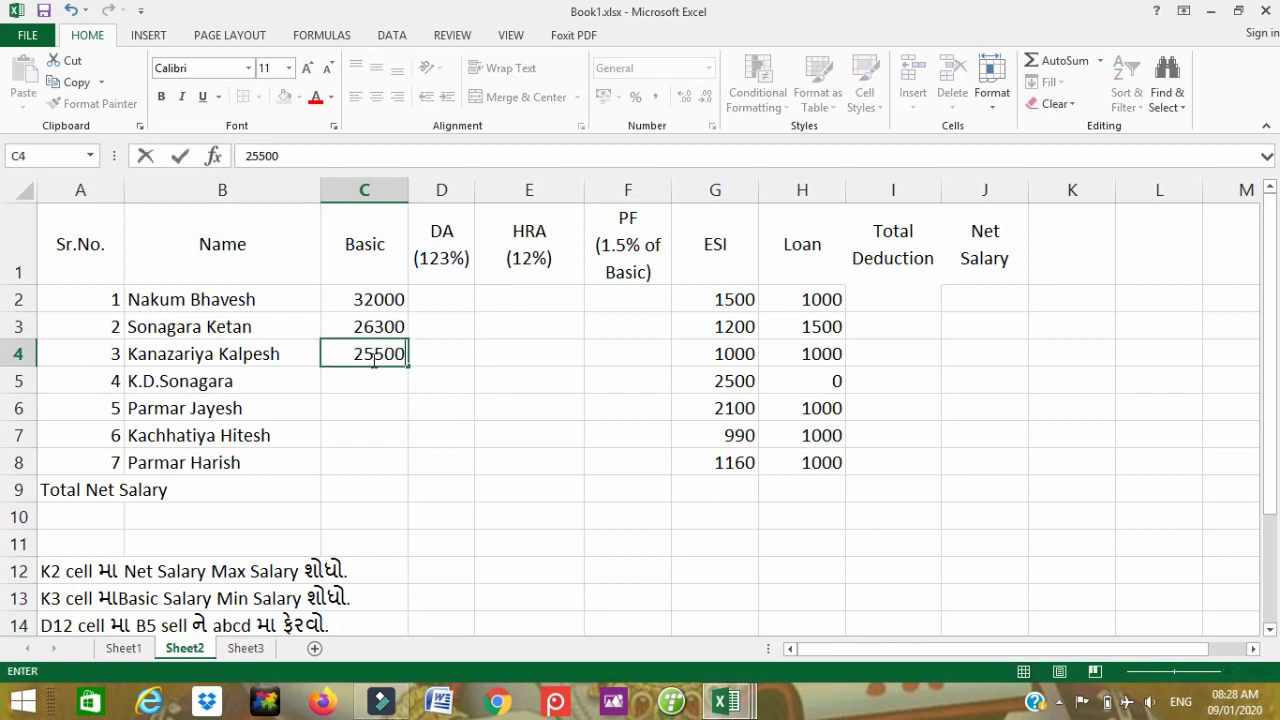
{"action": "key", "text": "Return"}
Step: Enter 35500, 32000, 36500 and 34000 in C5:C8, then select the Basic range to check its sum
{"action": "type", "text": "35500"}
{"action": "key", "text": "Return"}
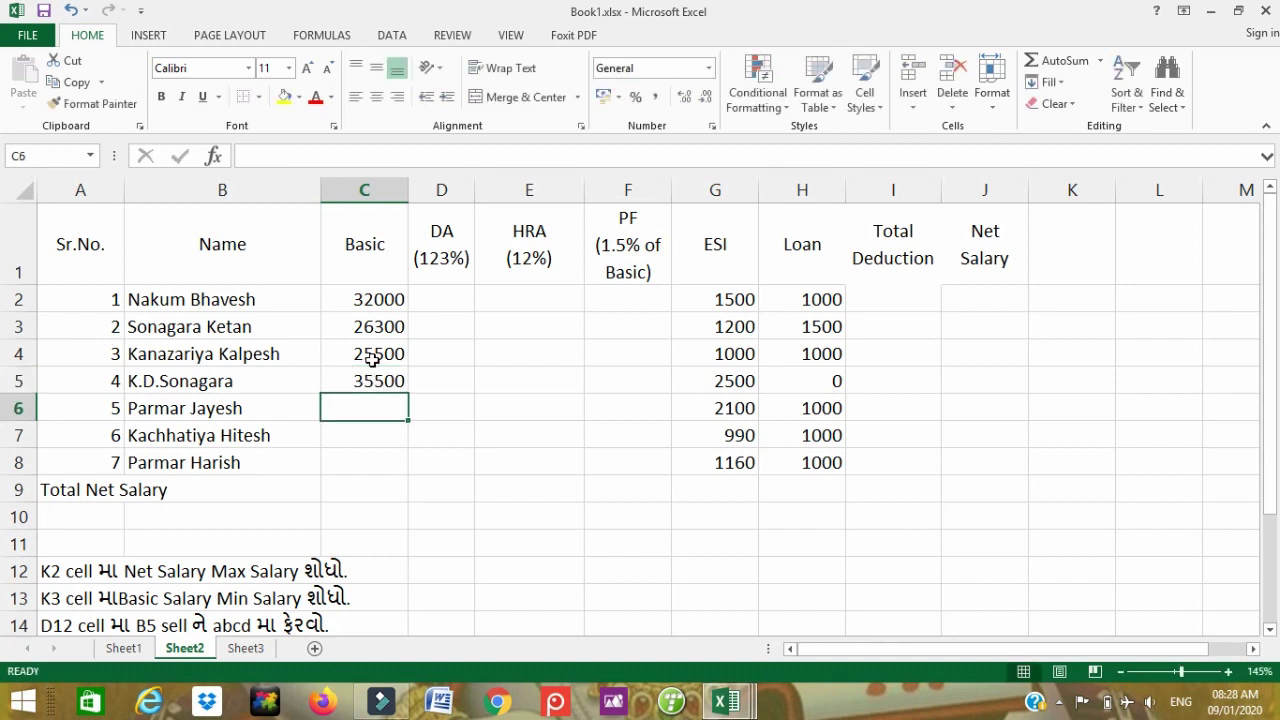
{"action": "type", "text": "32000"}
{"action": "key", "text": "Return"}
{"action": "type", "text": "3"}
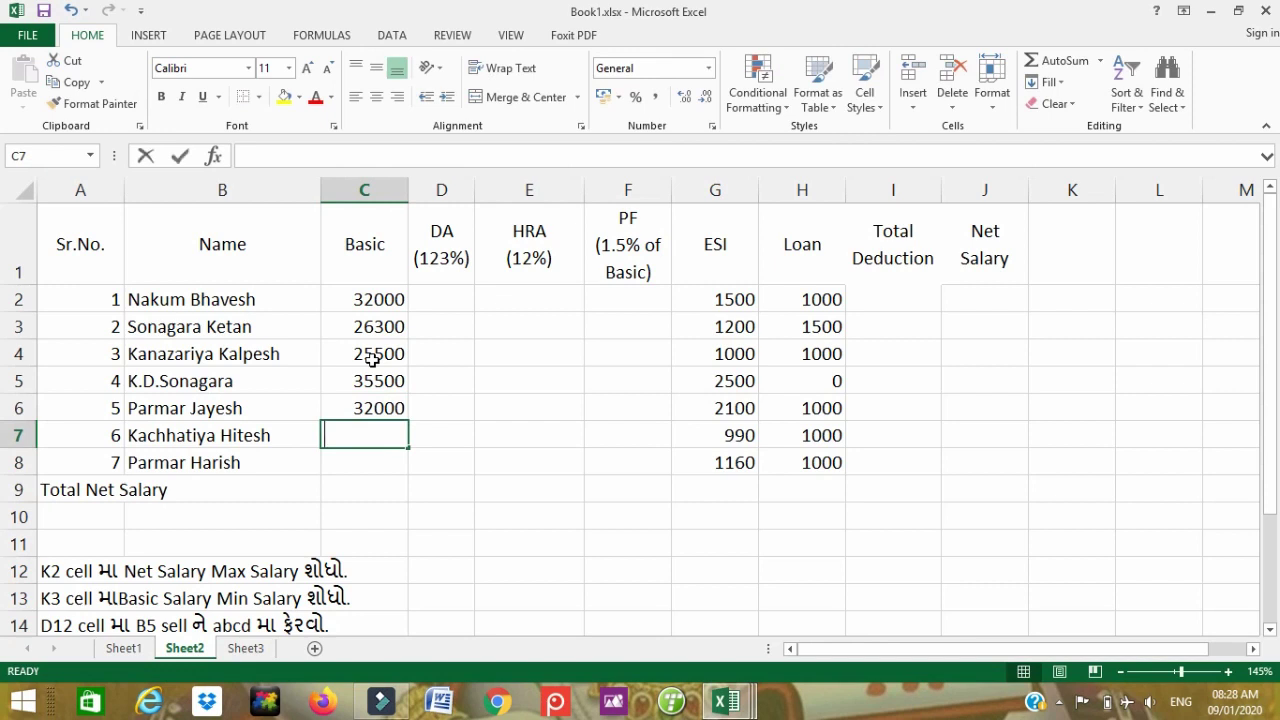
{"action": "type", "text": "6500"}
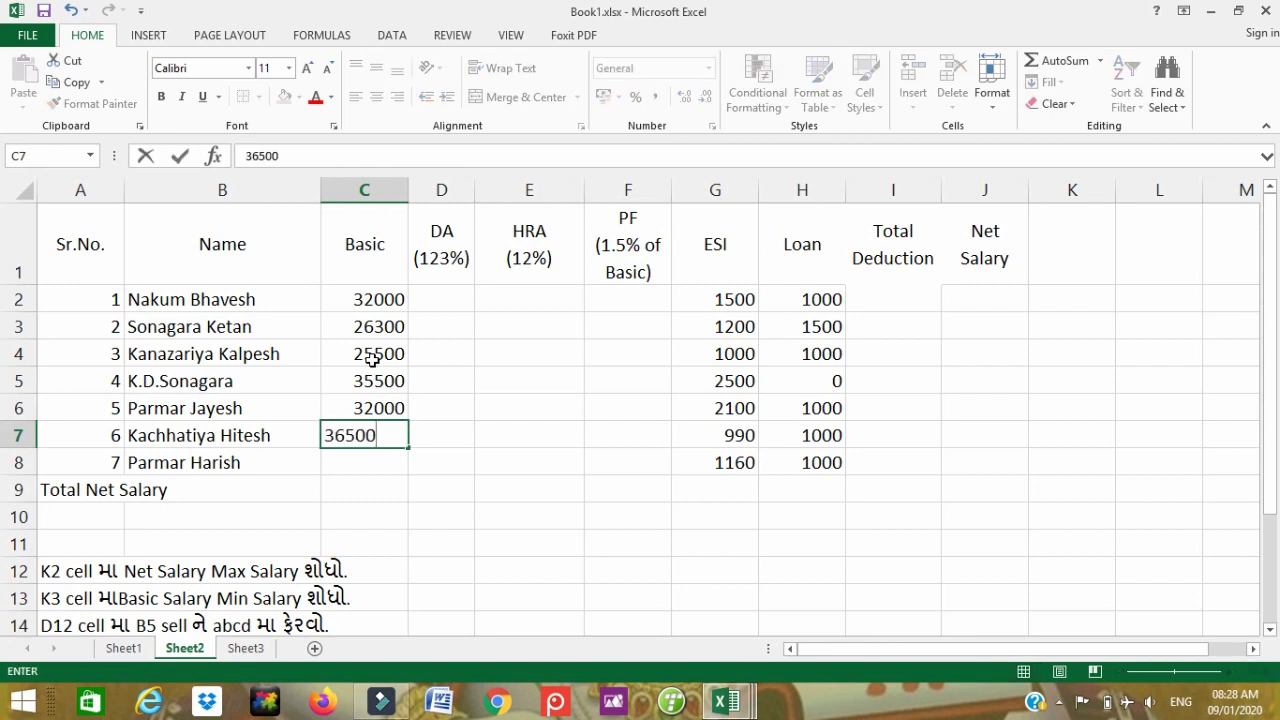
{"action": "key", "text": "Return"}
{"action": "type", "text": "3"}
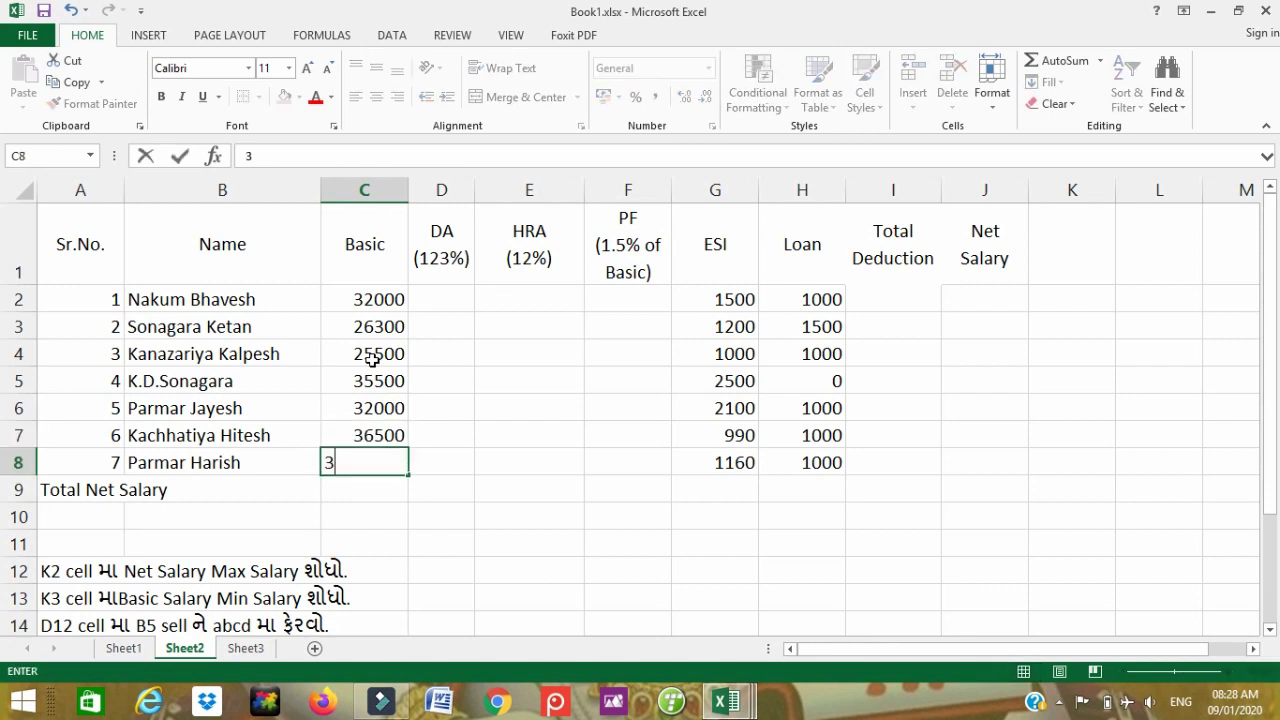
{"action": "type", "text": "4000"}
{"action": "key", "text": "Return"}
{"action": "mouse_move", "coordinate": [336, 299]}
{"action": "left_mouse_down"}
{"action": "mouse_move", "coordinate": [356, 477]}
{"action": "mouse_move", "coordinate": [357, 465]}
{"action": "left_mouse_up"}
{"action": "left_click", "coordinate": [434, 296]}
{"action": "left_click_drag", "start_coordinate": [360, 296], "coordinate": [385, 467]}
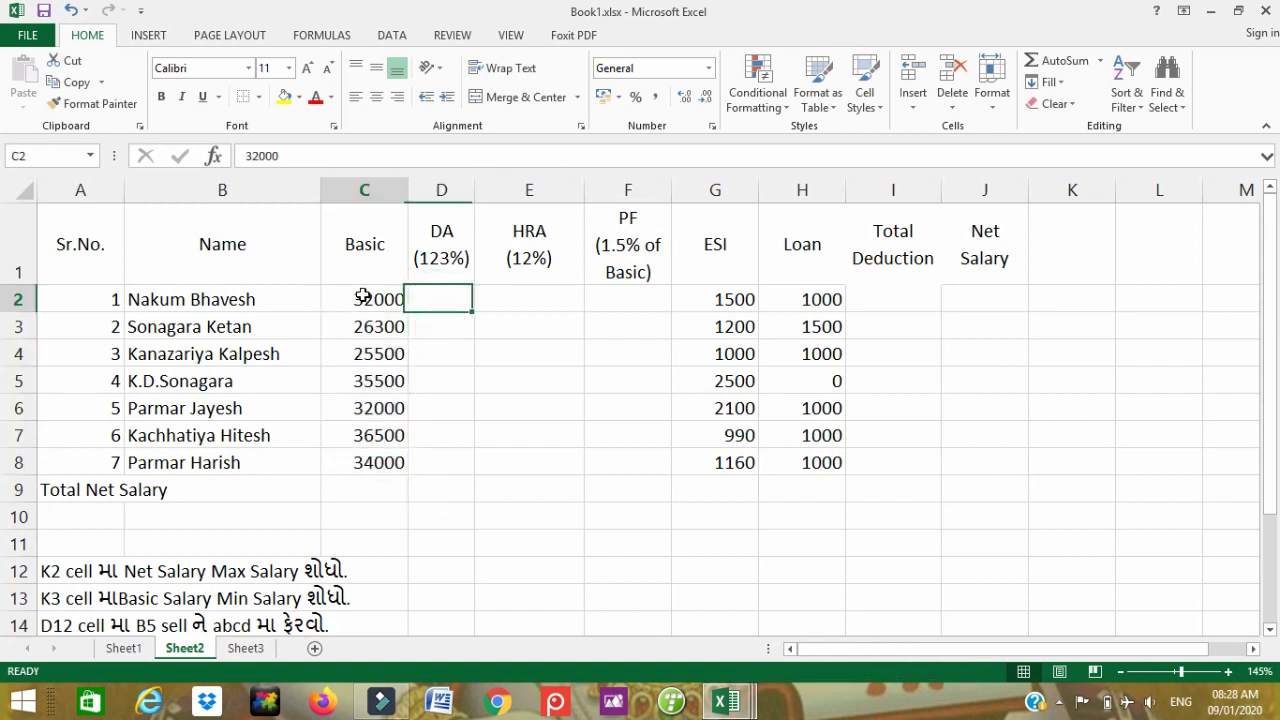
Step: Enter =C2*123% in D2 and fill it down D2:D8 for all seven employees
{"action": "left_click", "coordinate": [438, 295]}
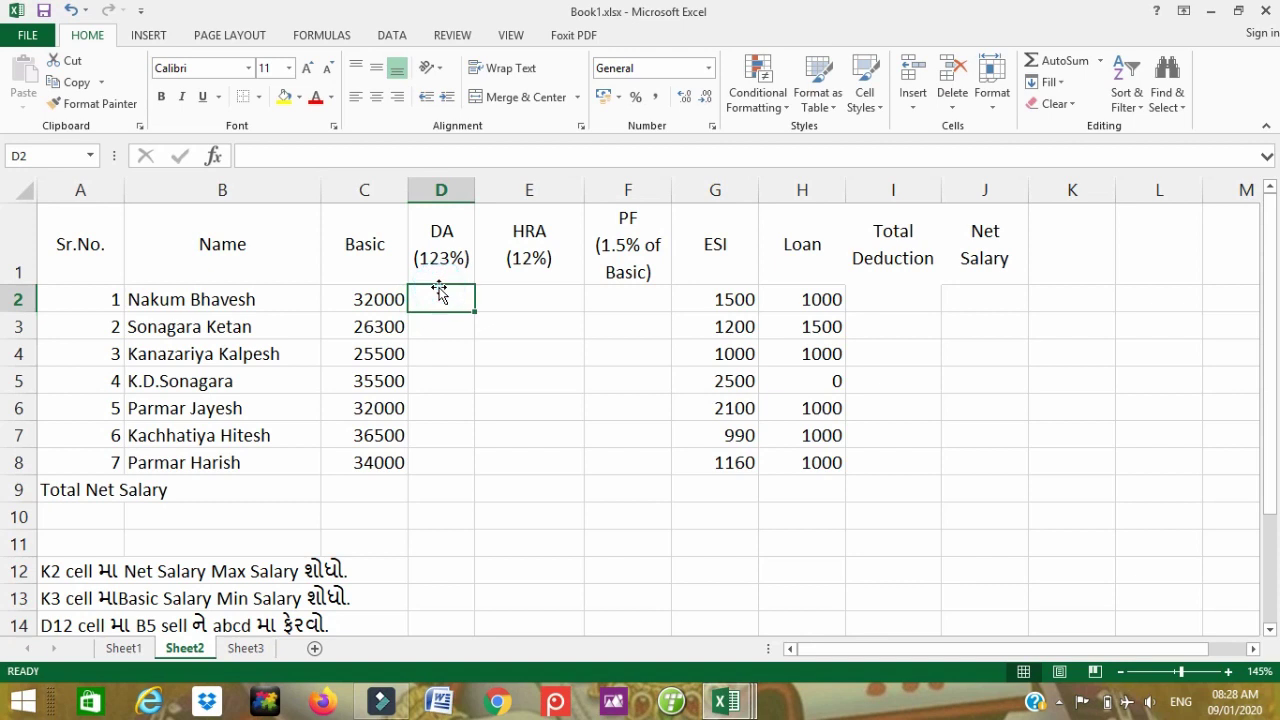
{"action": "type", "text": "="}
{"action": "left_click", "coordinate": [437, 256]}
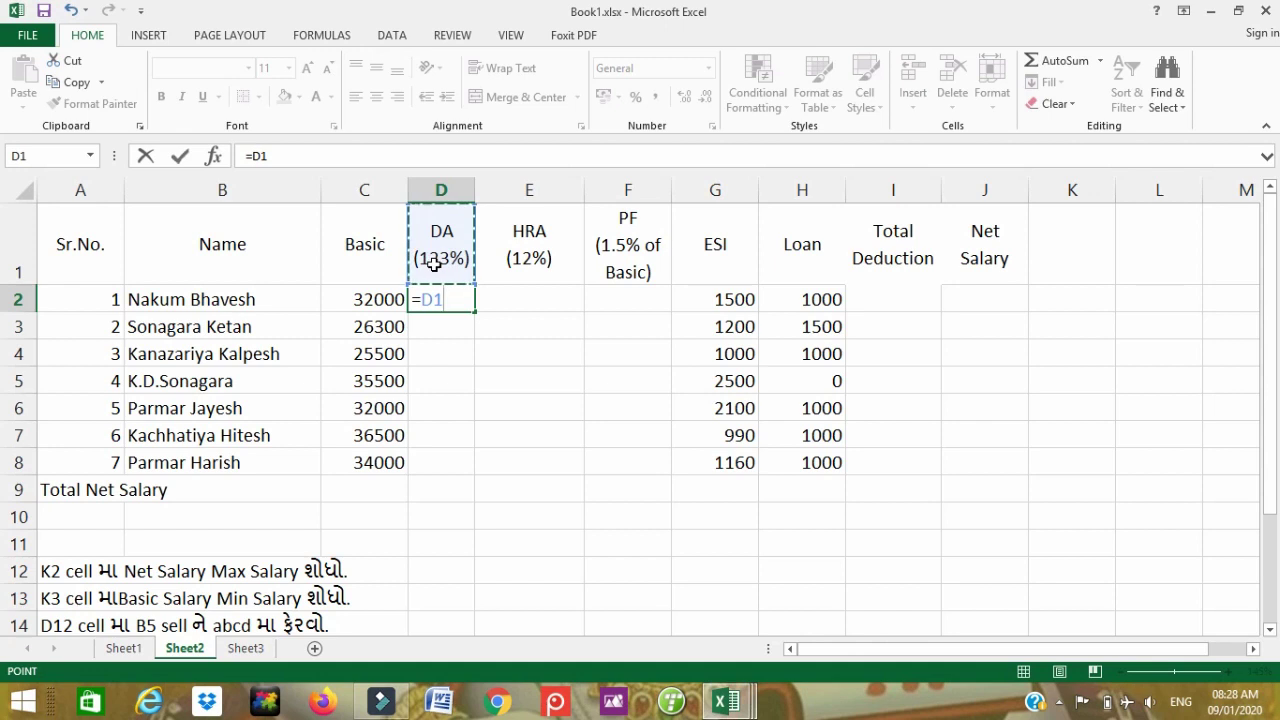
{"action": "key", "text": "Escape"}
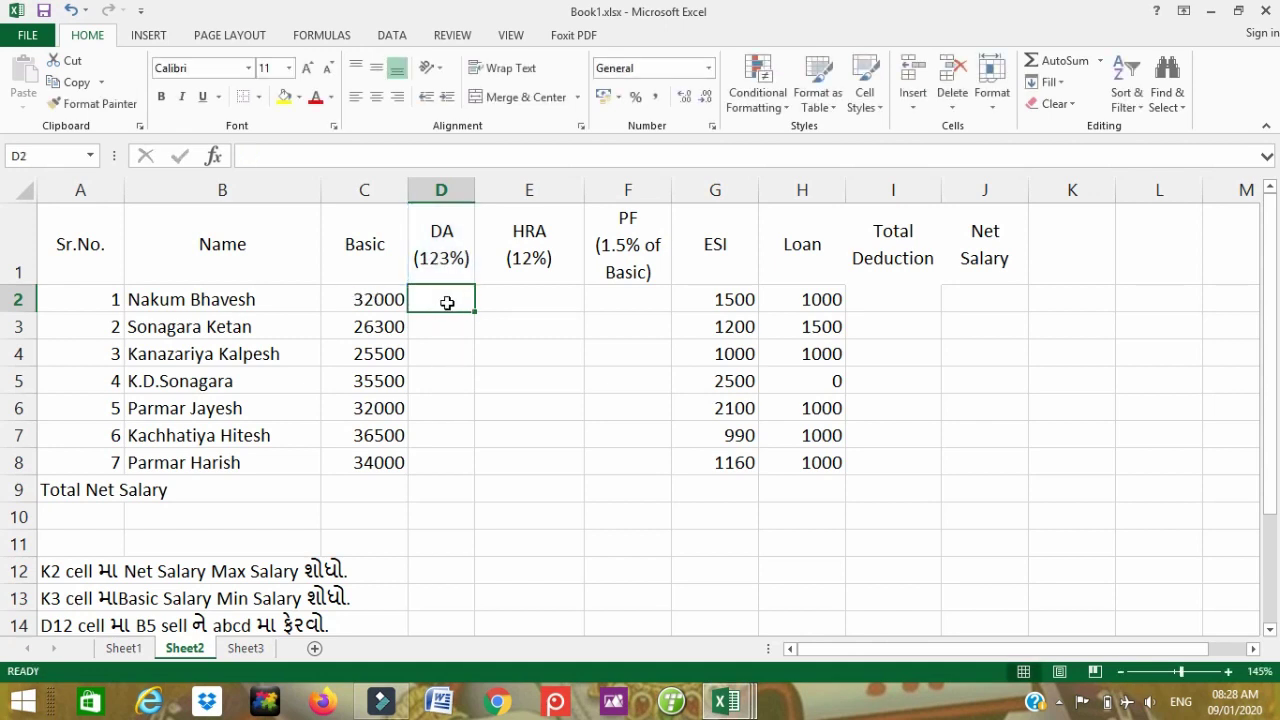
{"action": "type", "text": "="}
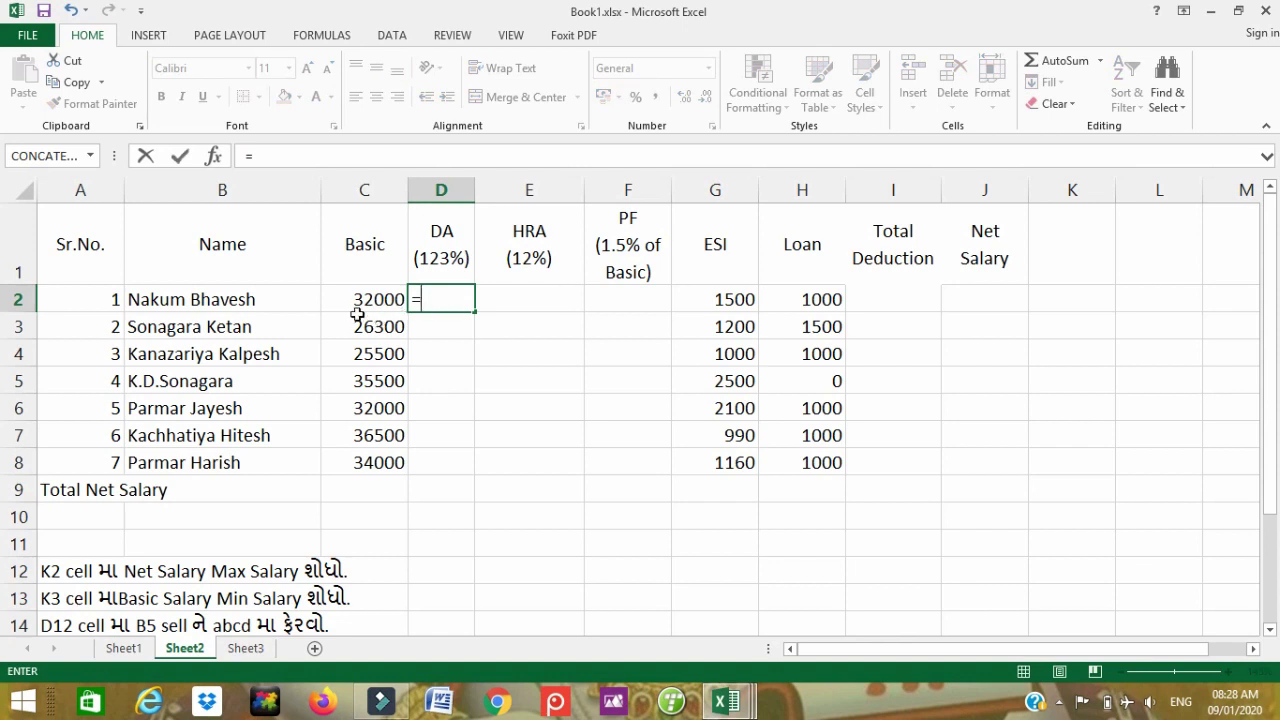
{"action": "left_click", "coordinate": [355, 299]}
{"action": "type", "text": "*123%"}
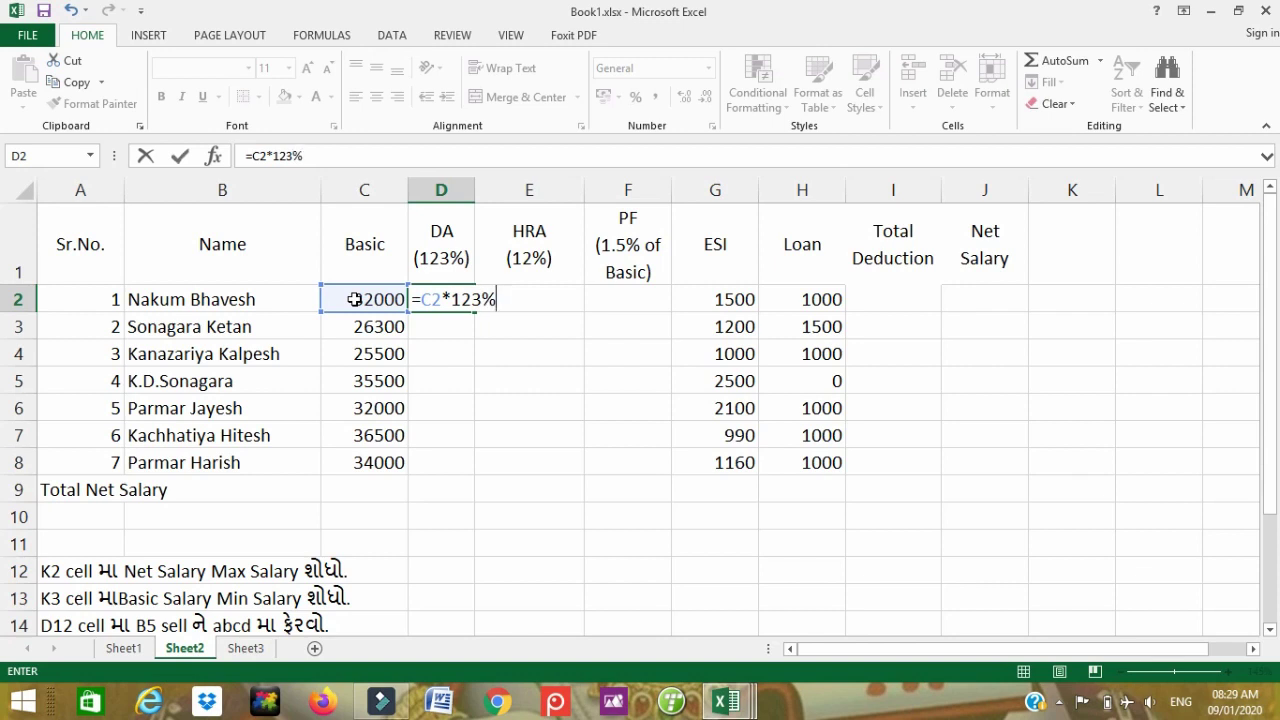
{"action": "key", "text": "Return"}
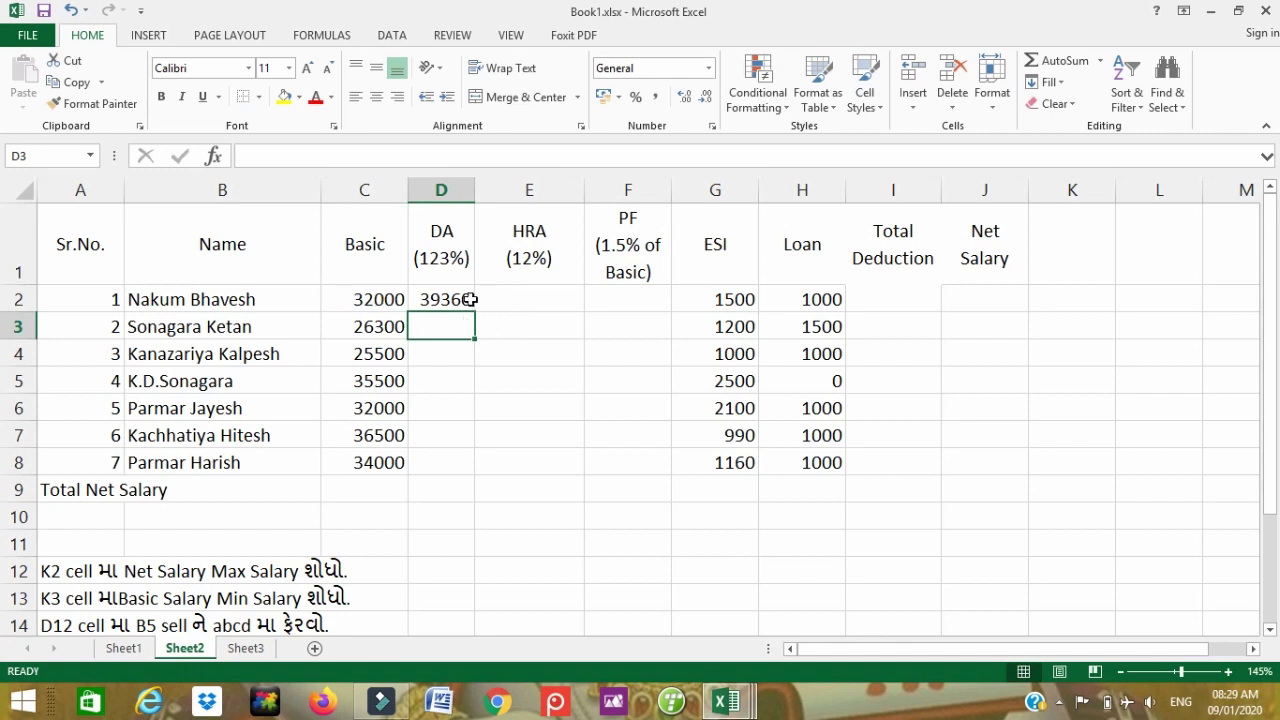
{"action": "left_click", "coordinate": [440, 299]}
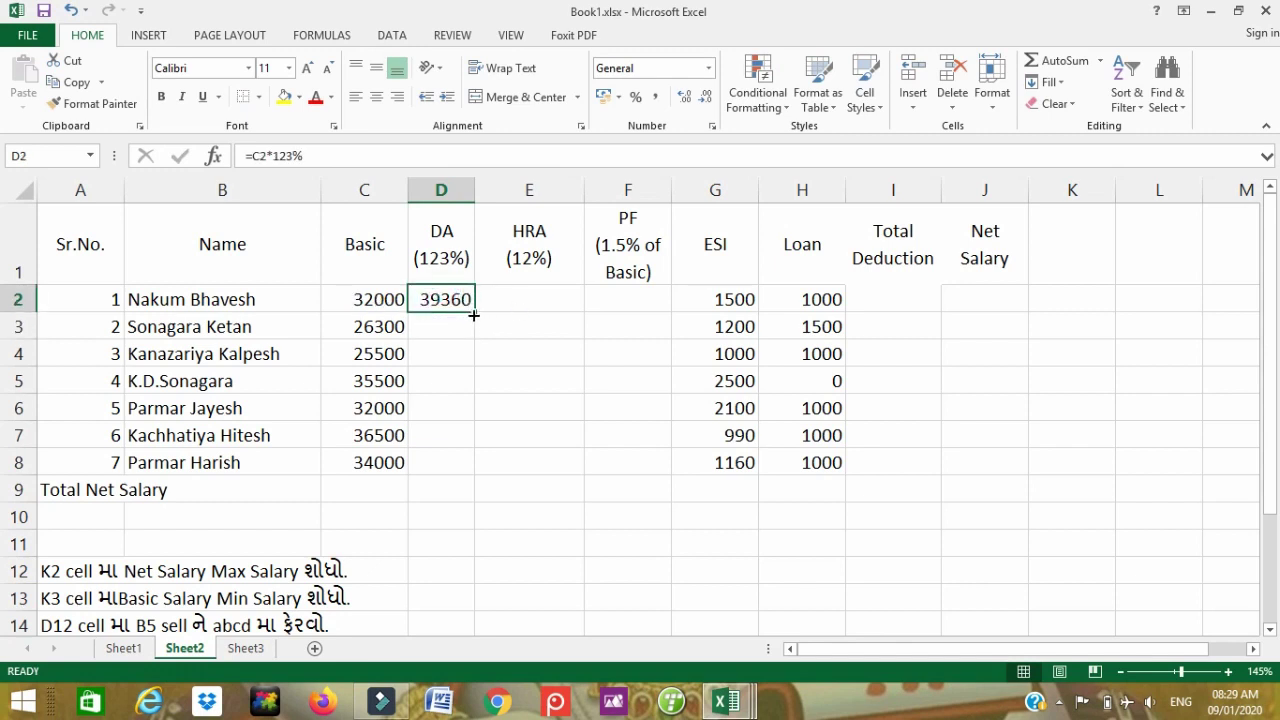
{"action": "left_click_drag", "start_coordinate": [474, 315], "coordinate": [474, 495]}
{"action": "left_click", "coordinate": [512, 298]}
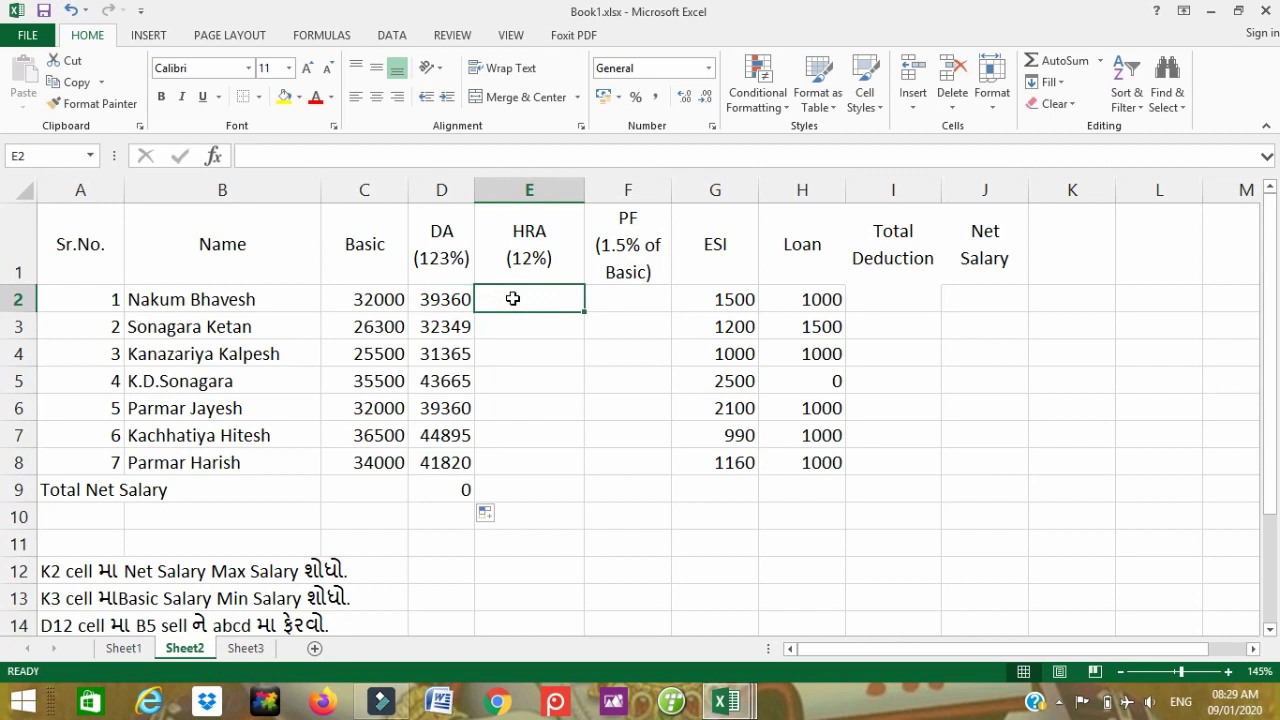
Step: Enter the HRA formula =C2*12% in E2 and fill it down the column
{"action": "type", "text": "="}
{"action": "left_click", "coordinate": [352, 299]}
{"action": "type", "text": "*12"}
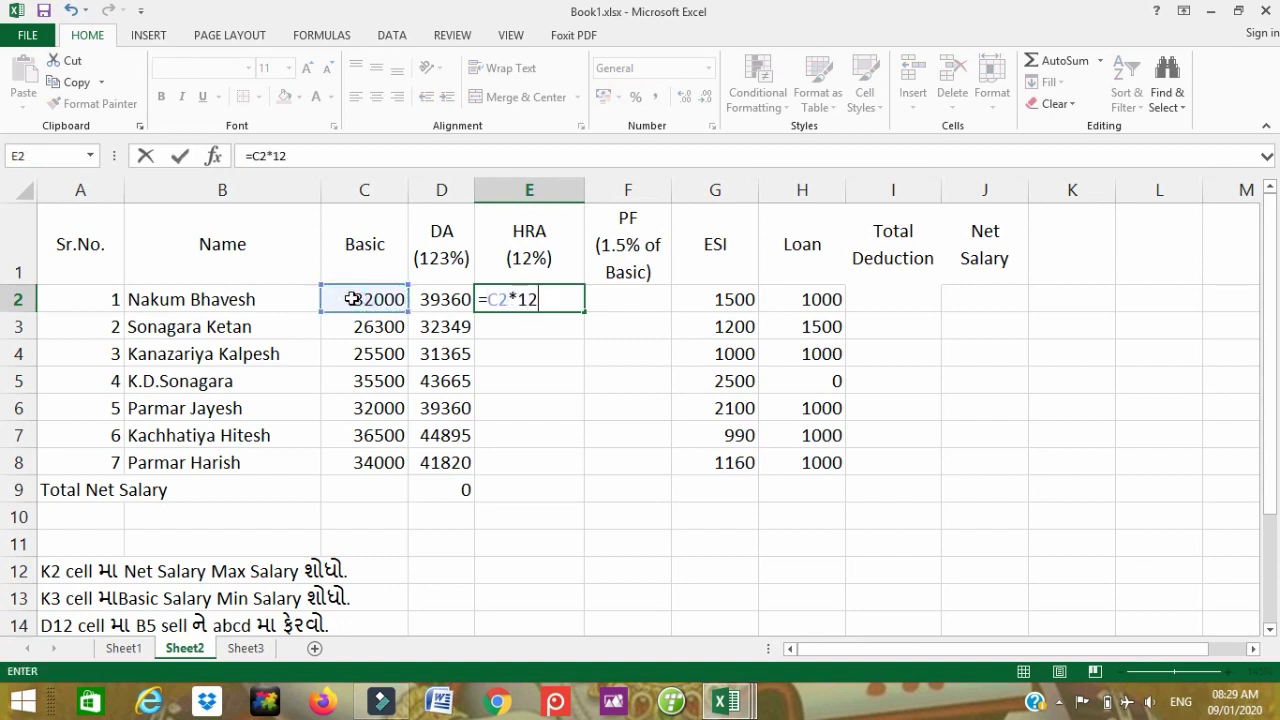
{"action": "type", "text": "%"}
{"action": "key", "text": "Return"}
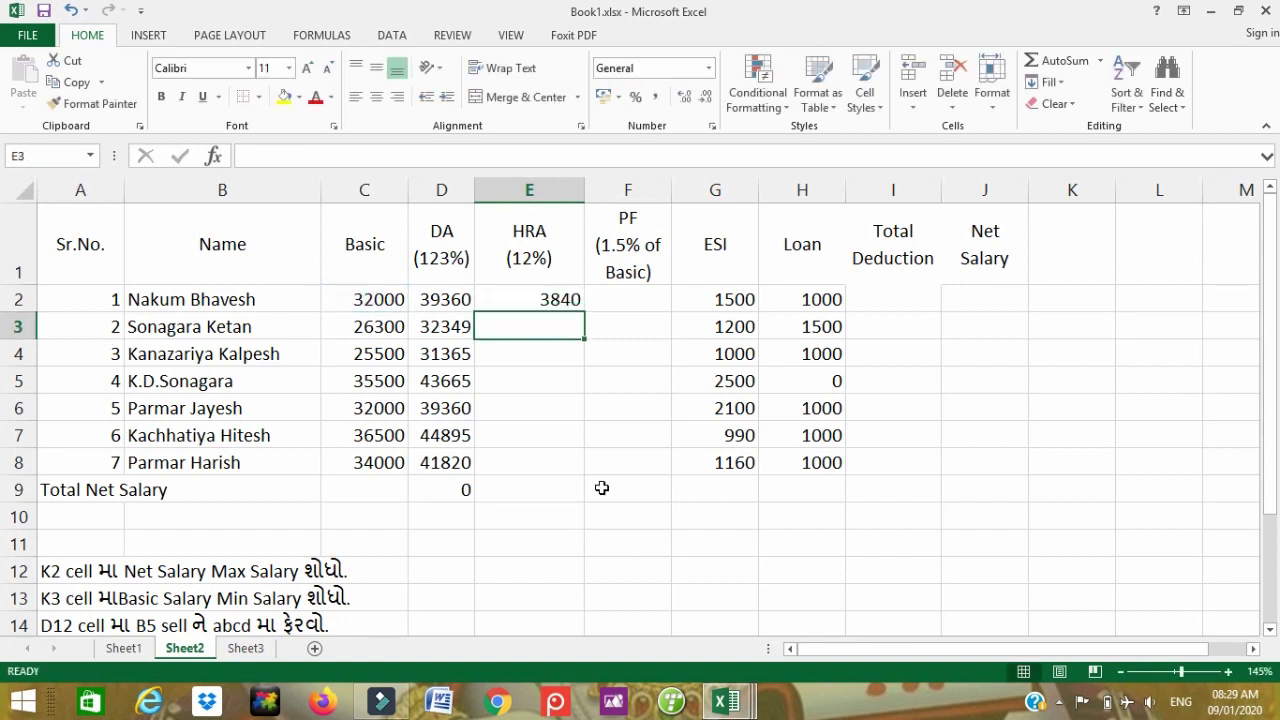
{"action": "left_click", "coordinate": [555, 300]}
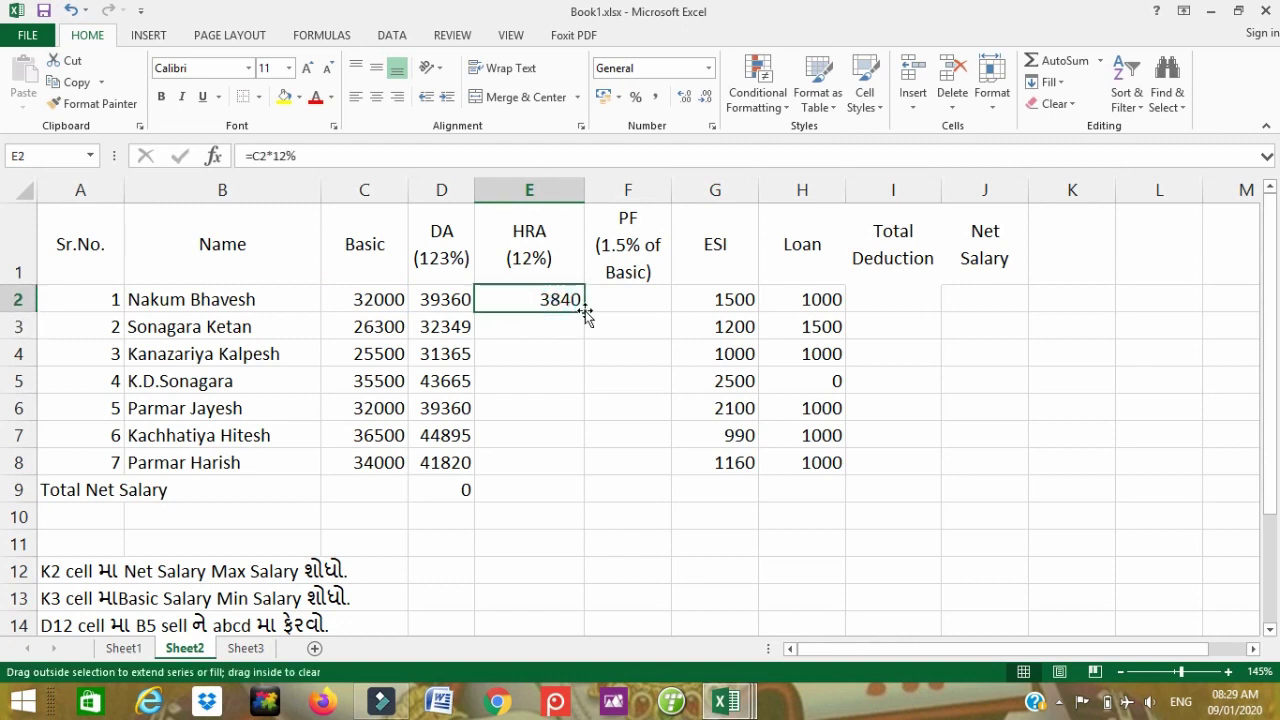
{"action": "double_click", "coordinate": [585, 313]}
Step: Enter the PF formula =C2*1.5 in F2 and copy it down the column
{"action": "left_click", "coordinate": [622, 303]}
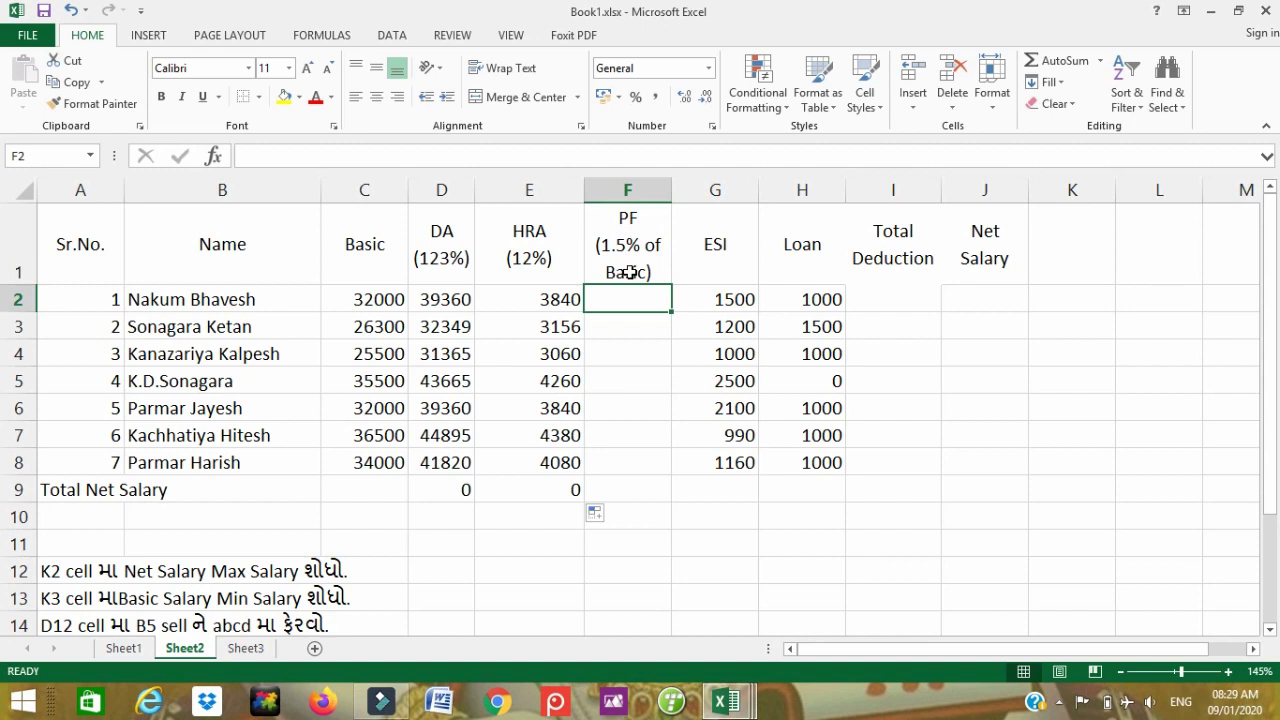
{"action": "type", "text": "="}
{"action": "left_click", "coordinate": [368, 299]}
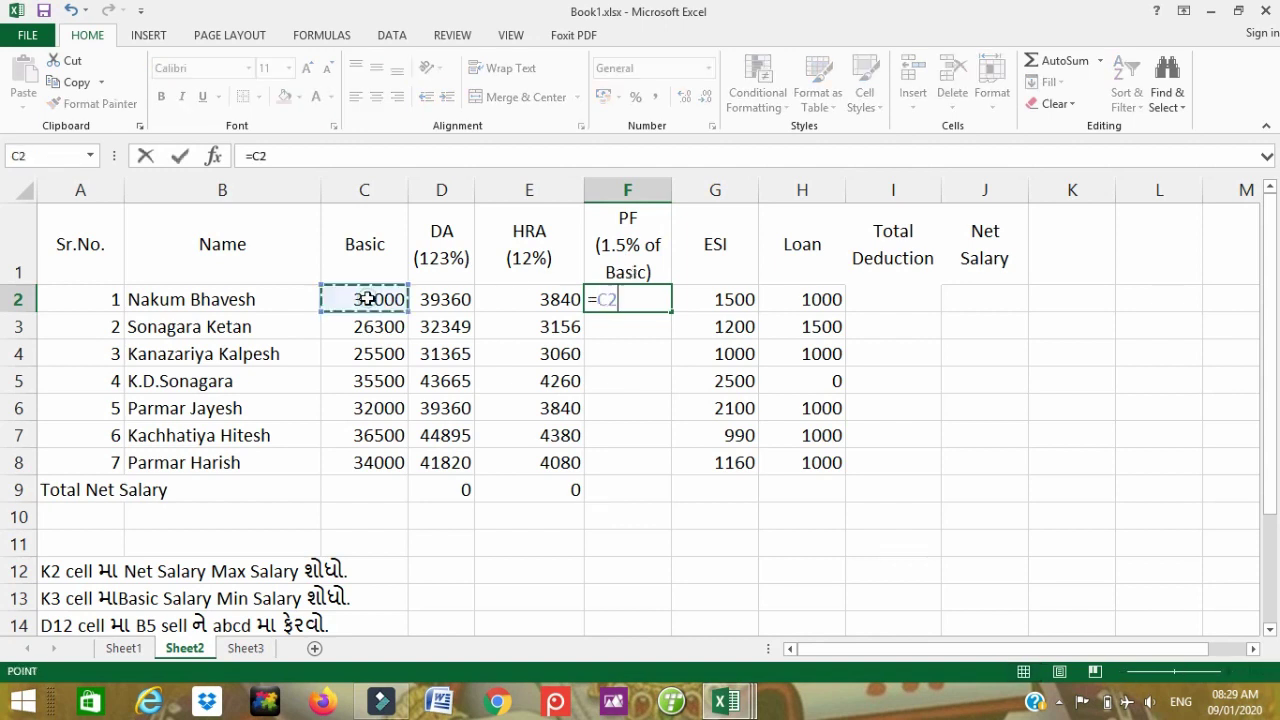
{"action": "type", "text": "*1.5"}
{"action": "key", "text": "Return"}
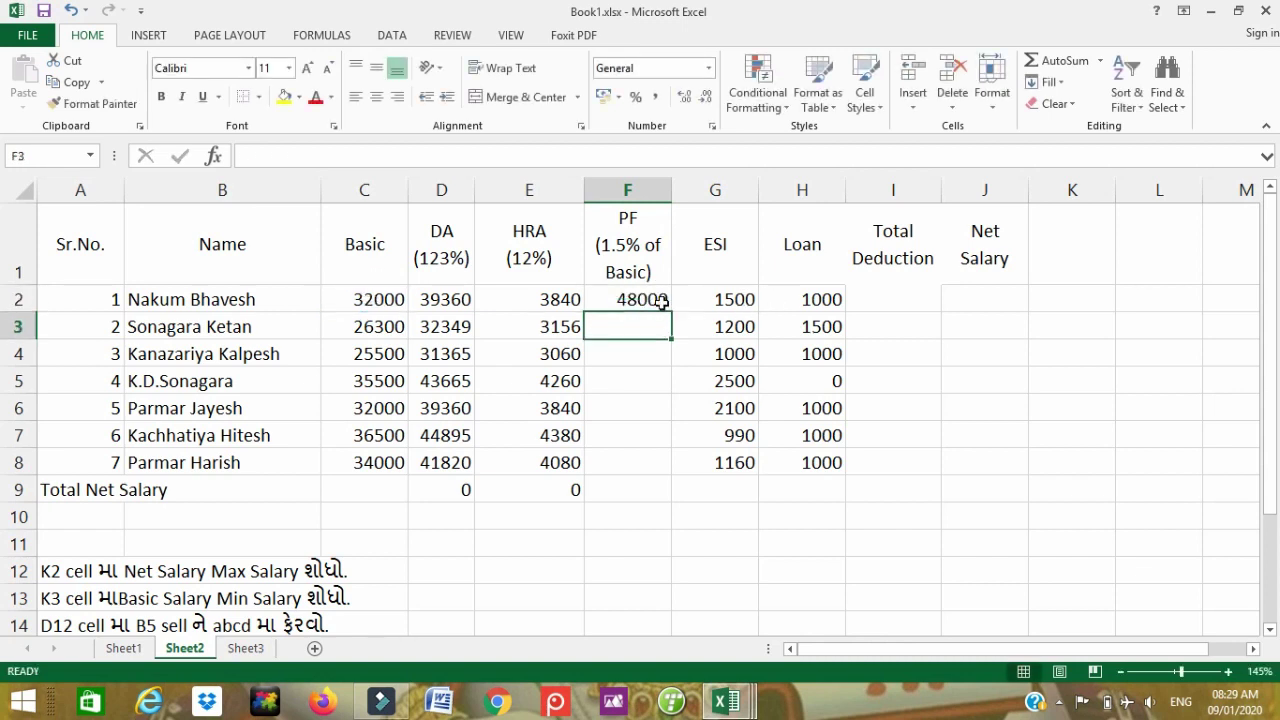
{"action": "left_click", "coordinate": [658, 300]}
{"action": "left_click_drag", "start_coordinate": [670, 315], "coordinate": [670, 490]}
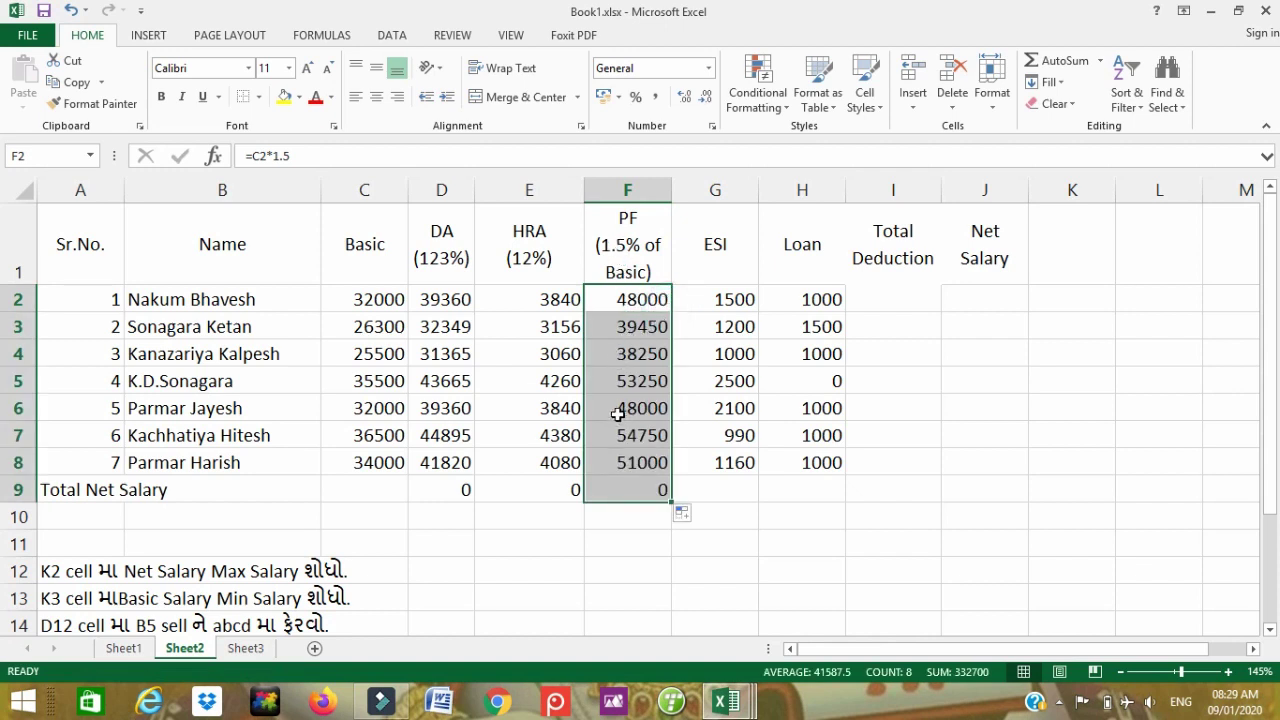
Step: Edit the PF heading and rework F2's formula into a percentage rate
{"action": "double_click", "coordinate": [603, 246]}
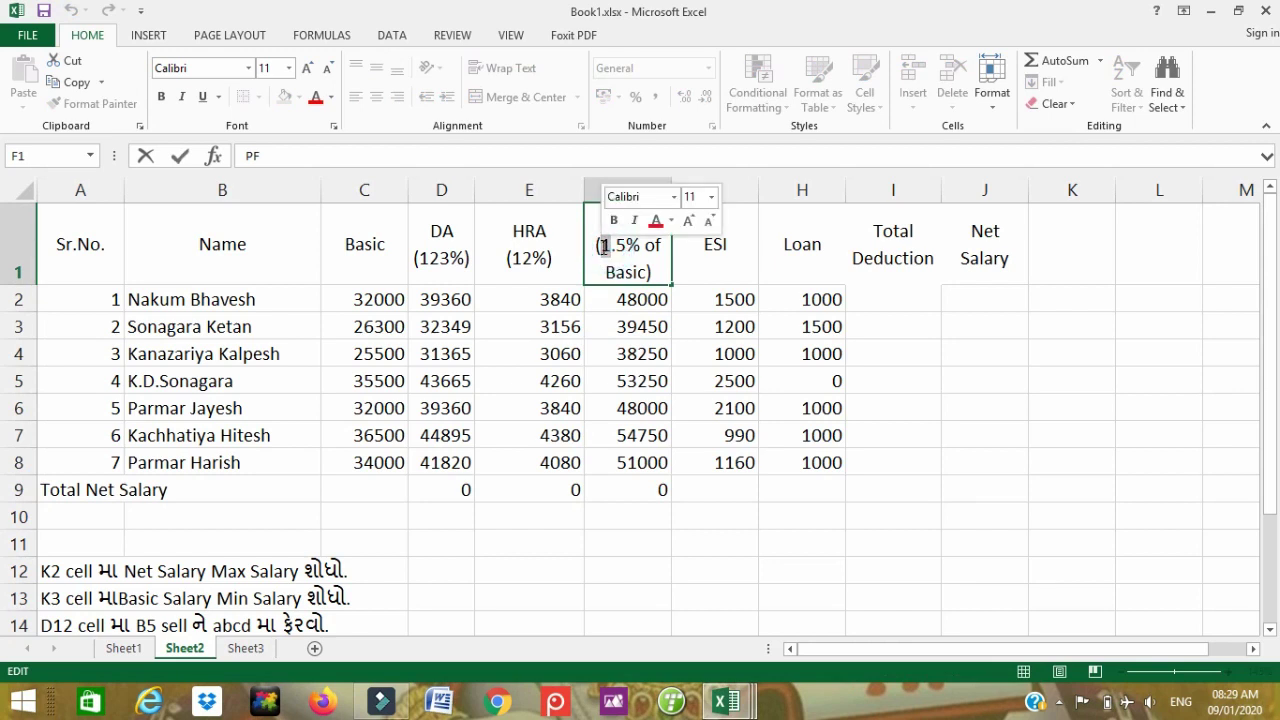
{"action": "type", "text": "0"}
{"action": "left_click", "coordinate": [667, 392]}
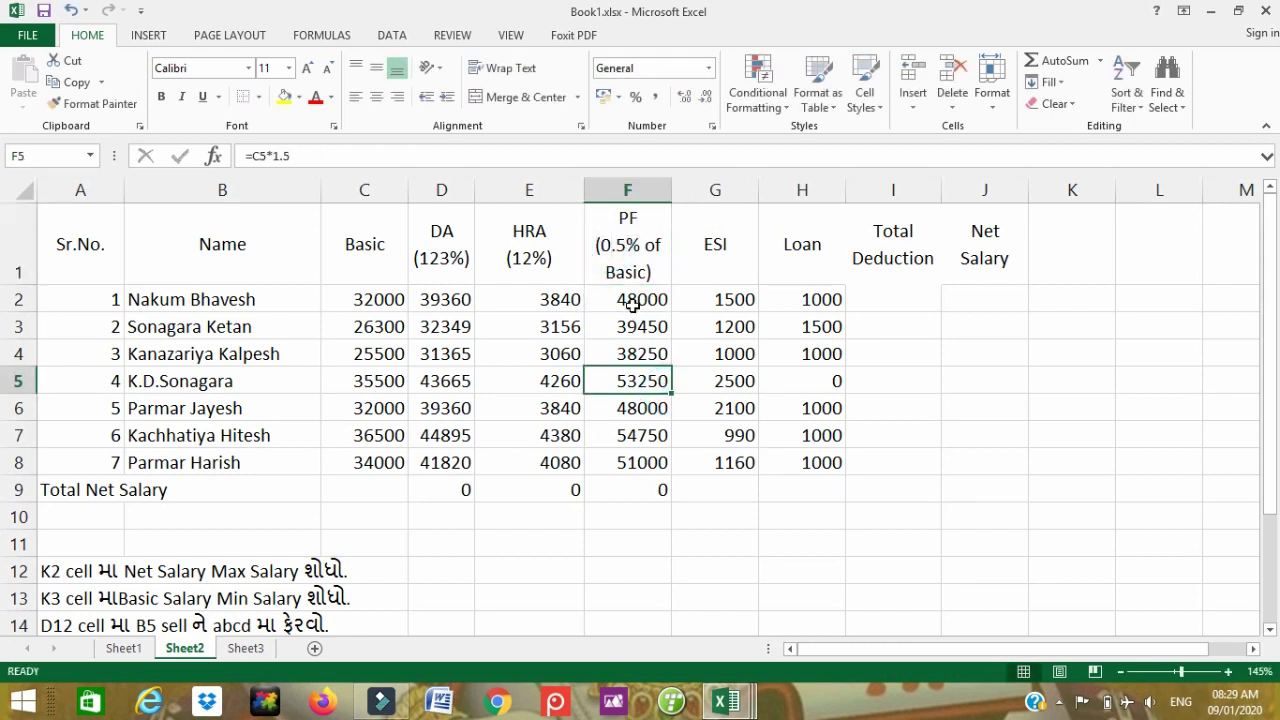
{"action": "double_click", "coordinate": [632, 304]}
{"action": "left_click", "coordinate": [655, 302]}
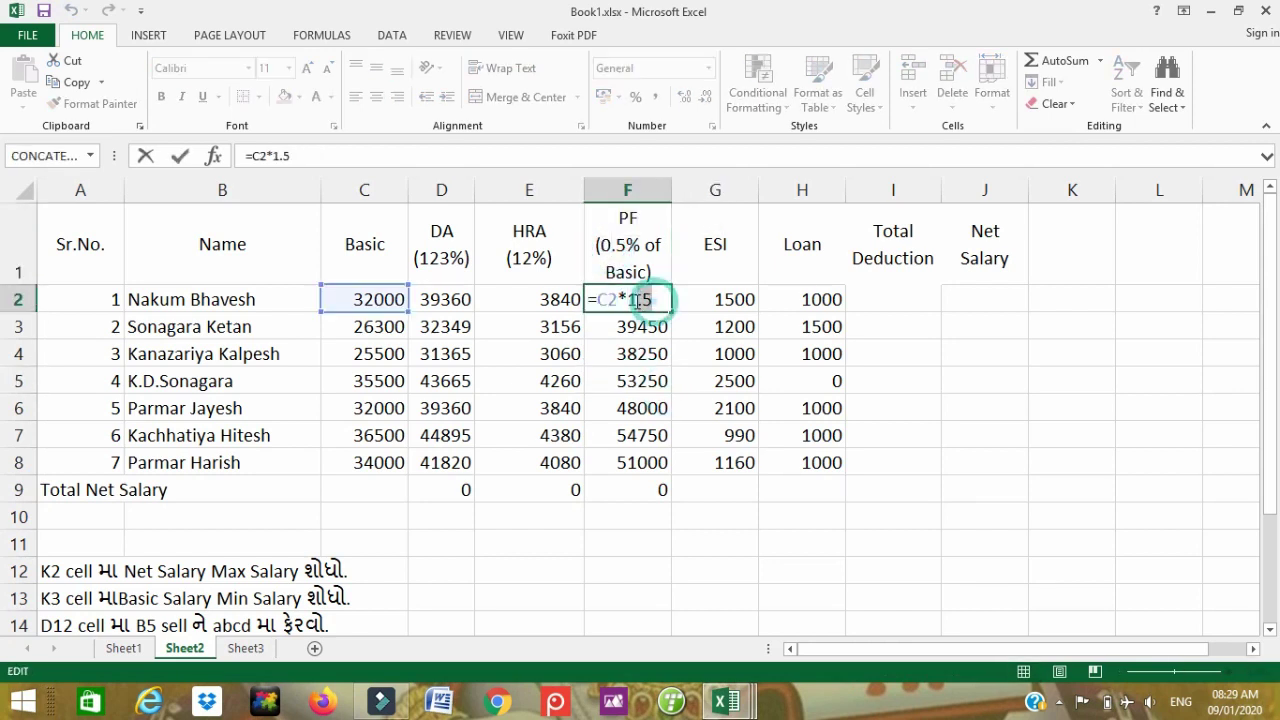
{"action": "left_click", "coordinate": [659, 300]}
{"action": "type", "text": "%"}
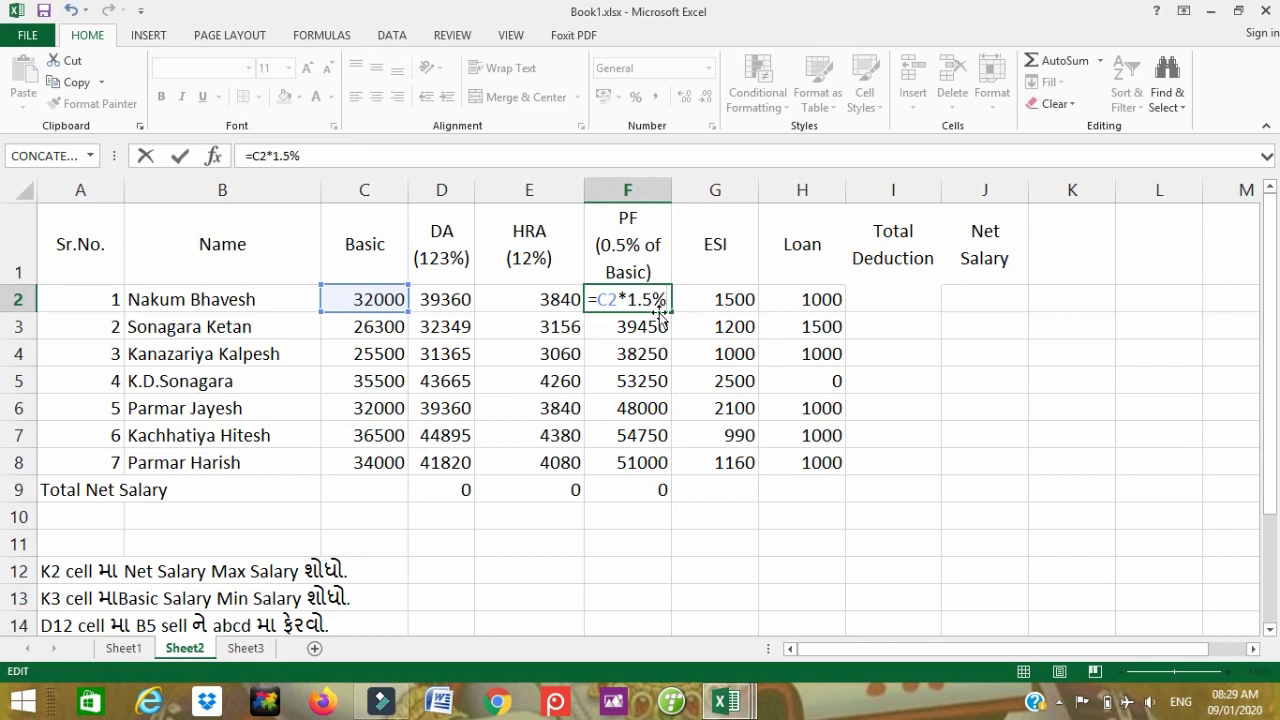
{"action": "left_click", "coordinate": [640, 400]}
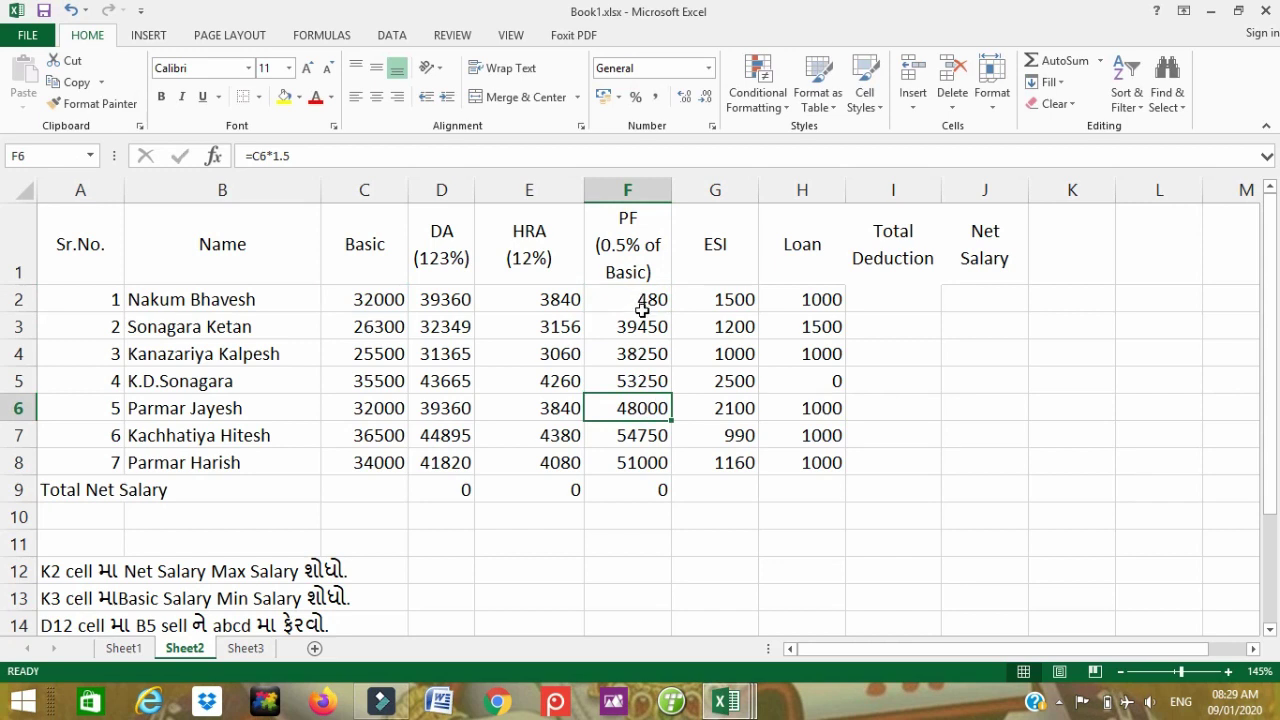
{"action": "key", "text": "ctrl+z"}
{"action": "double_click", "coordinate": [641, 300]}
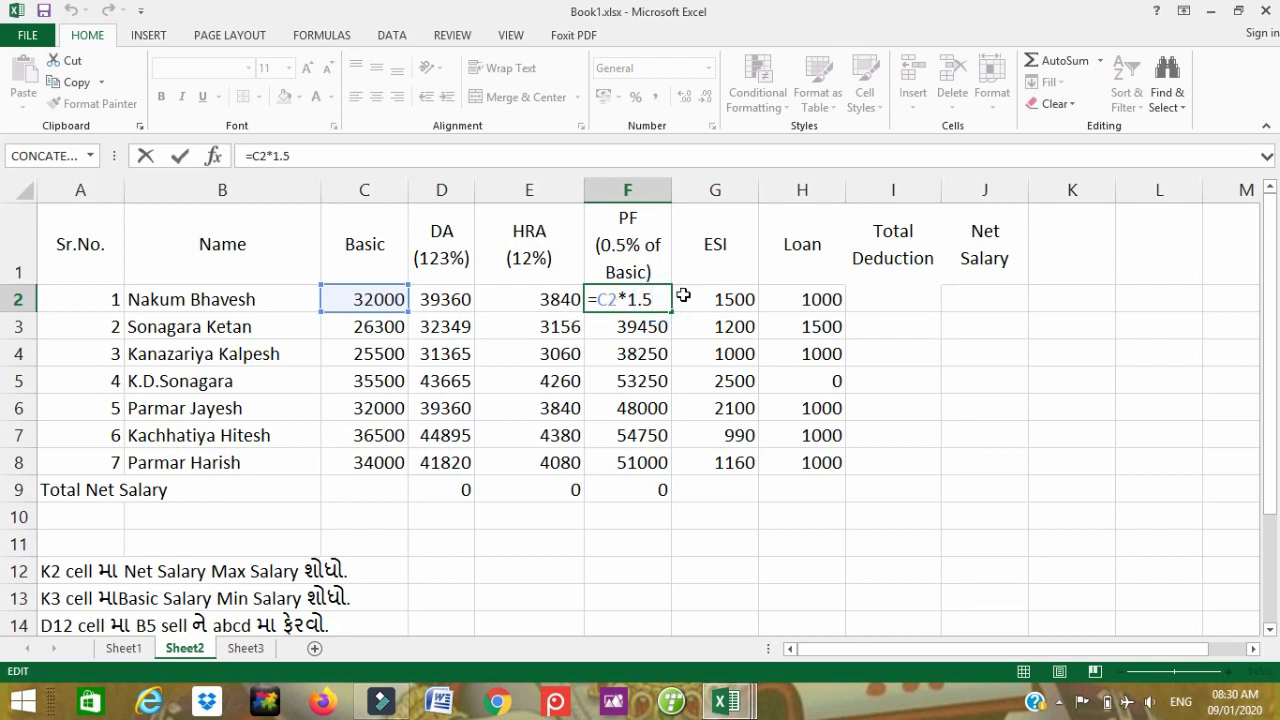
{"action": "key", "text": "Escape"}
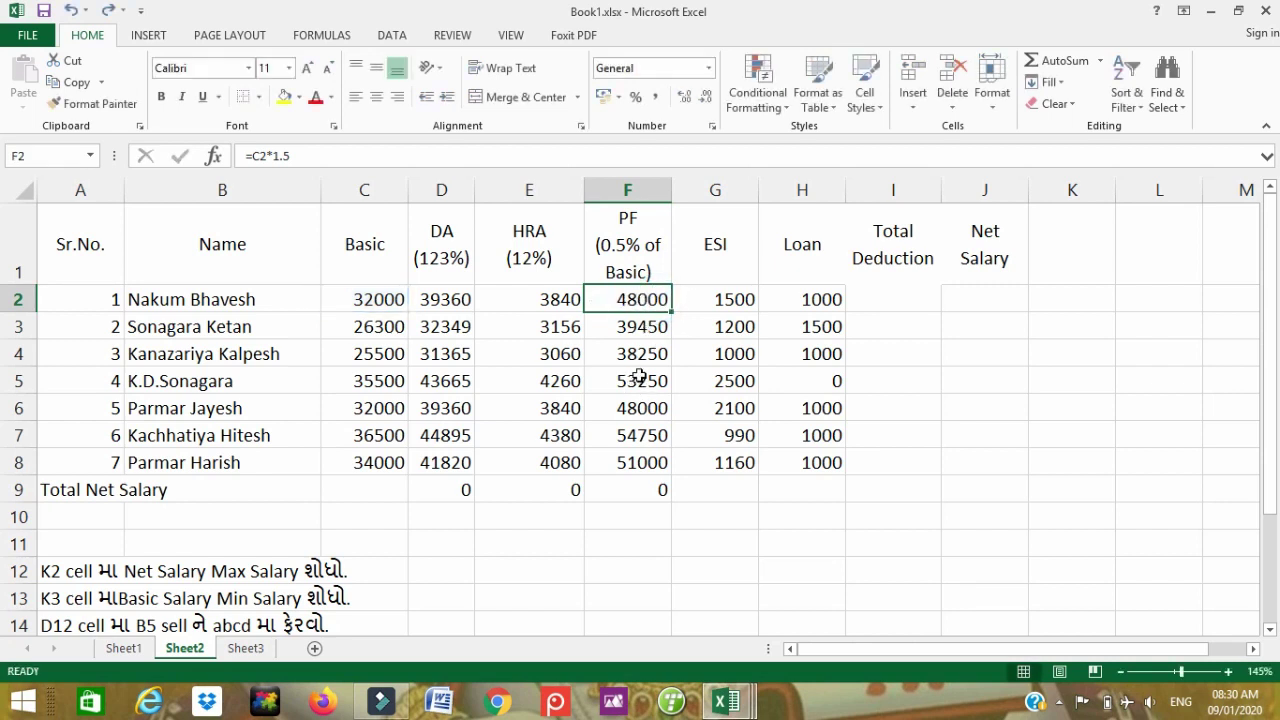
{"action": "double_click", "coordinate": [645, 300]}
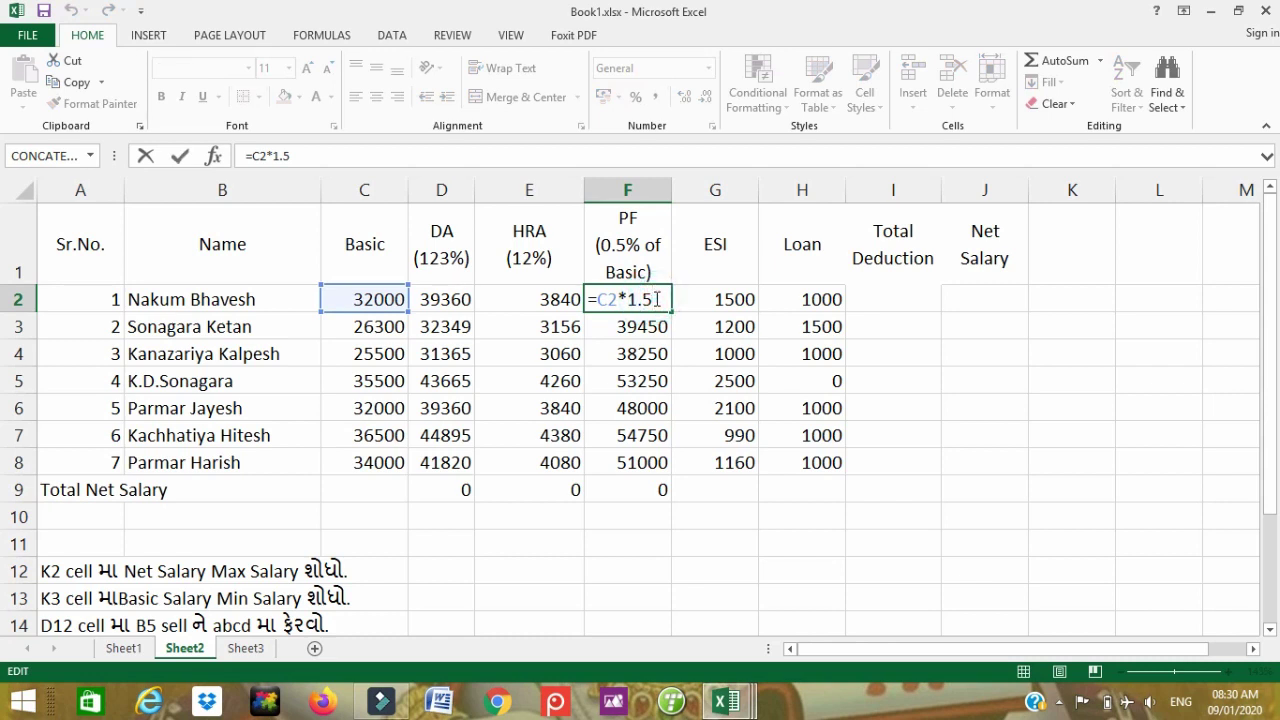
{"action": "type", "text": "%"}
{"action": "key", "text": "Return"}
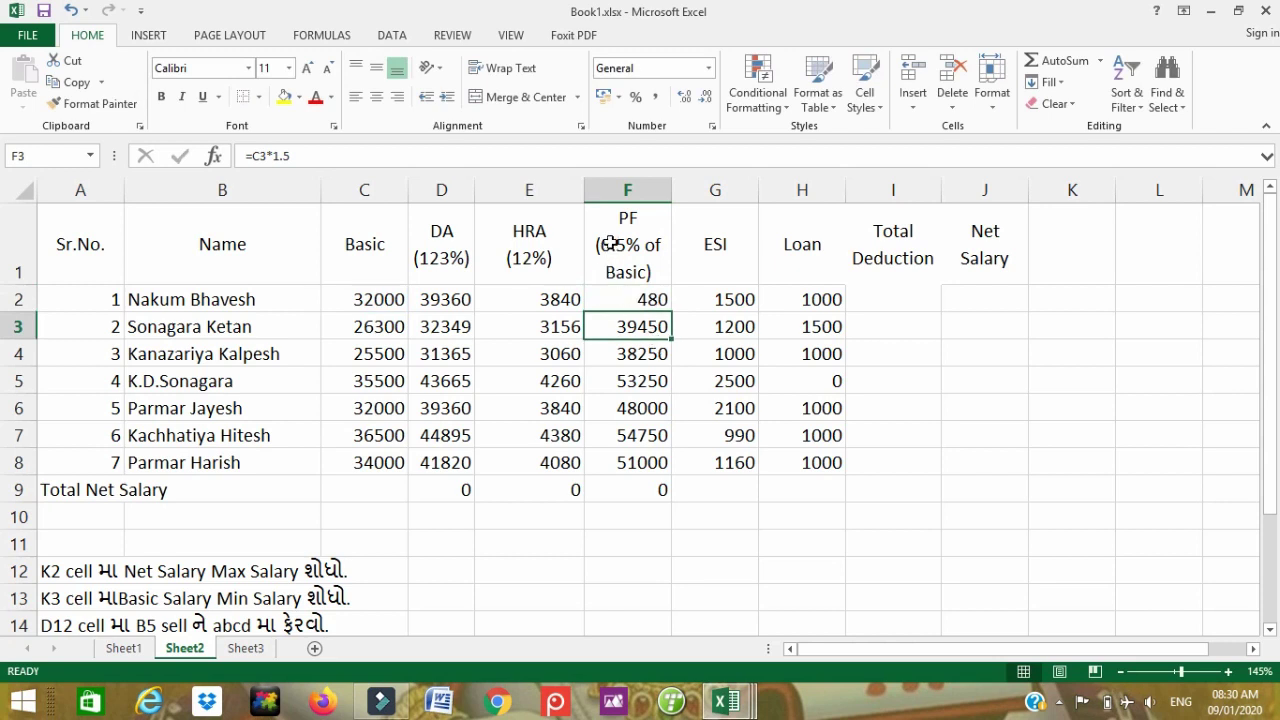
Step: Change the PF rate in F2's formula to 0.5%
{"action": "double_click", "coordinate": [610, 244]}
{"action": "left_click", "coordinate": [651, 298]}
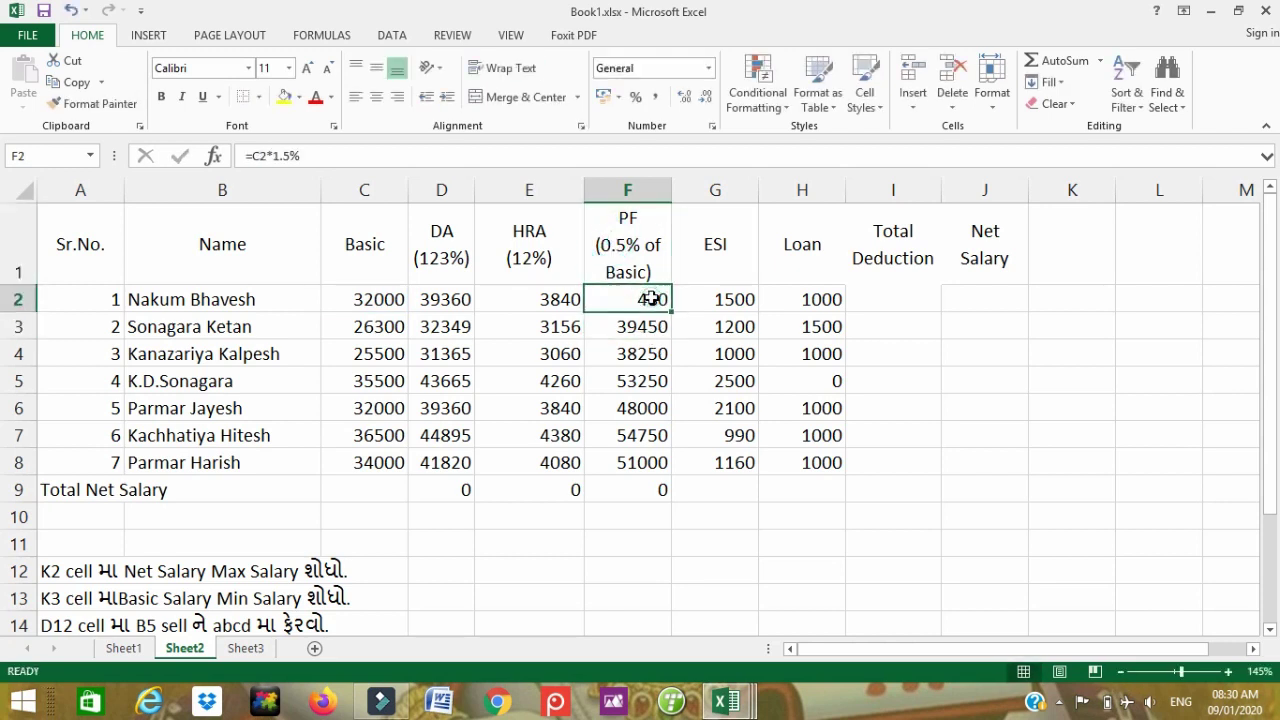
{"action": "double_click", "coordinate": [655, 299]}
{"action": "left_click_drag", "start_coordinate": [655, 300], "coordinate": [634, 302]}
{"action": "type", "text": "0."}
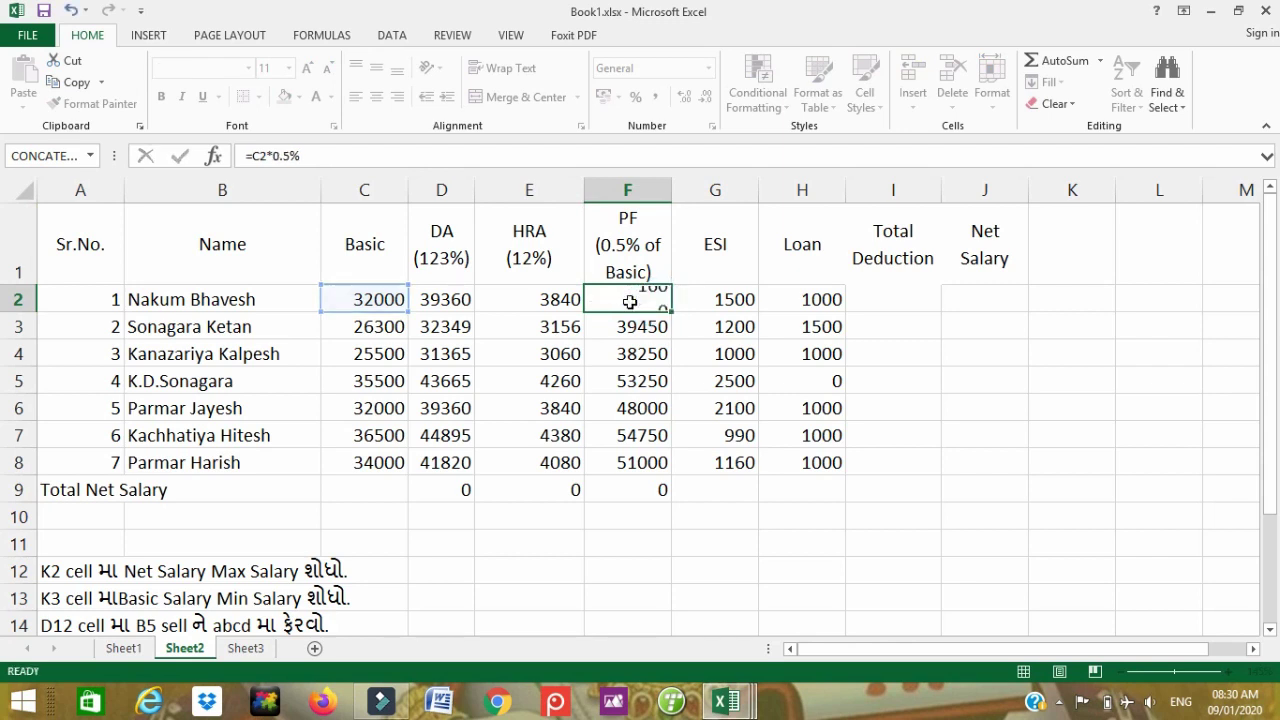
{"action": "key", "text": "Return"}
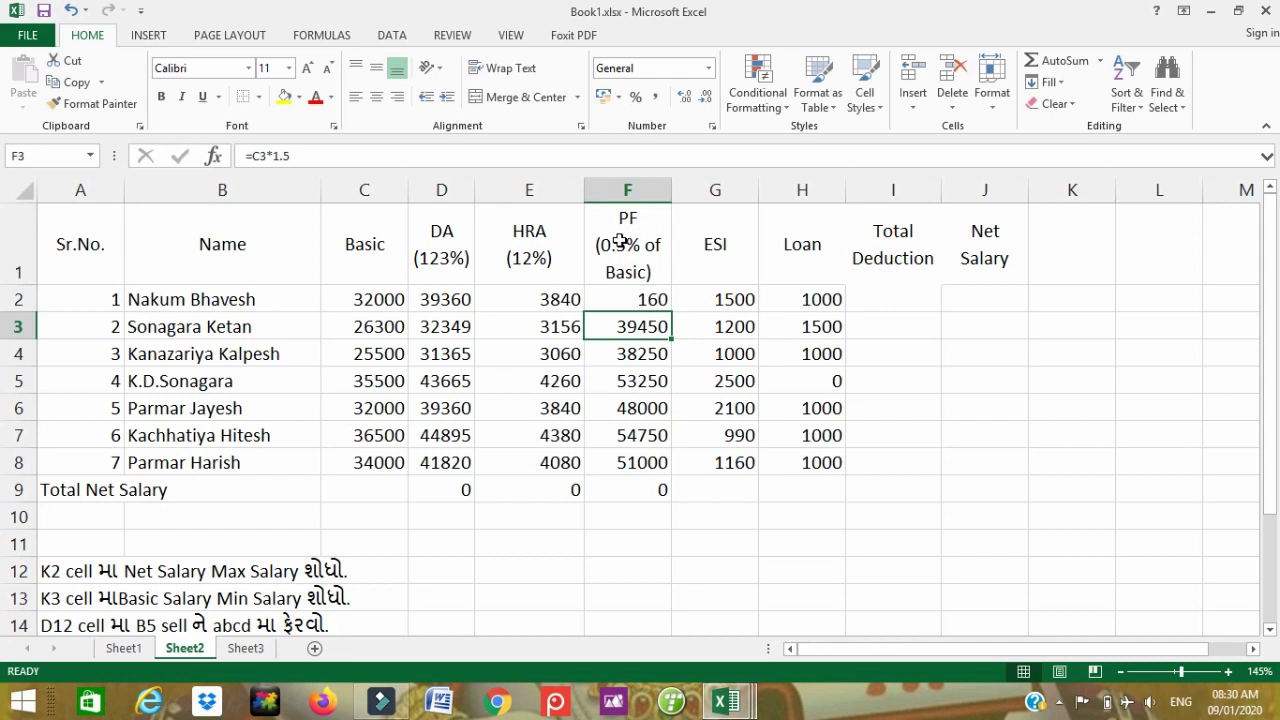
Step: Set the PF heading to 1.5% of Basic, make F2 =C2*1.5%, and fill it down to F8
{"action": "double_click", "coordinate": [620, 241]}
{"action": "left_click_drag", "start_coordinate": [600, 244], "coordinate": [610, 244]}
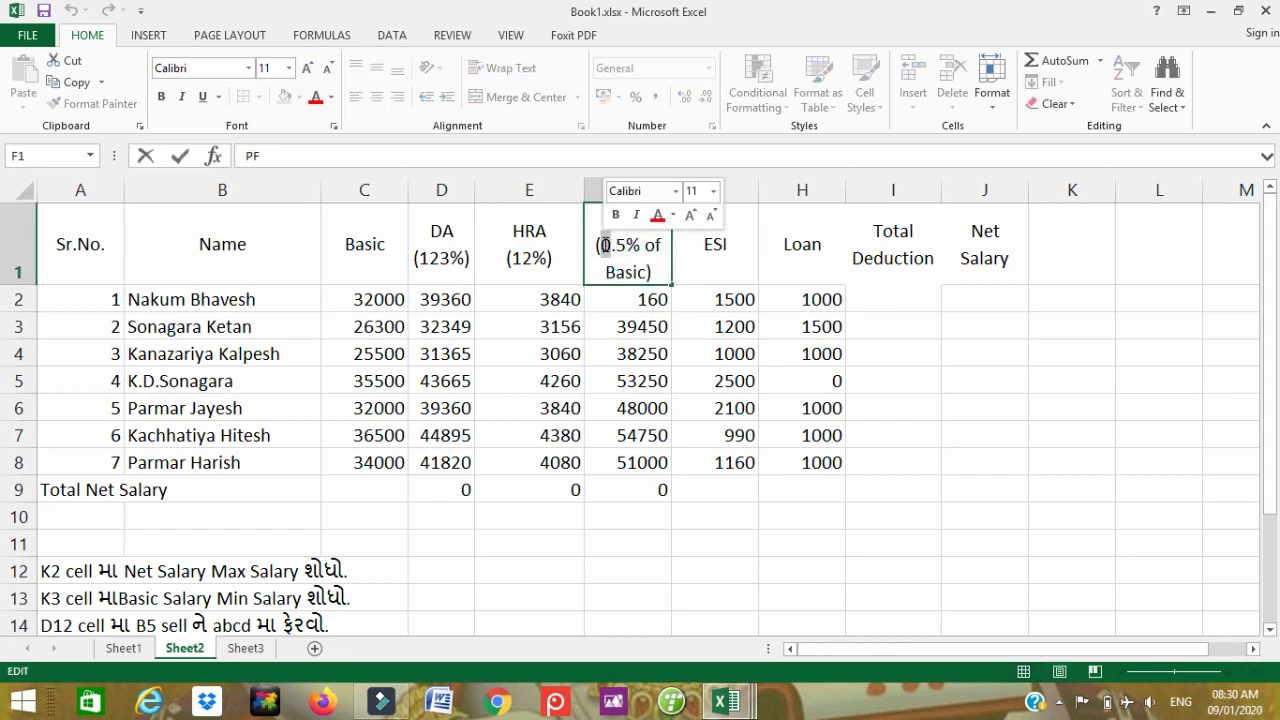
{"action": "type", "text": "1"}
{"action": "left_click", "coordinate": [622, 303]}
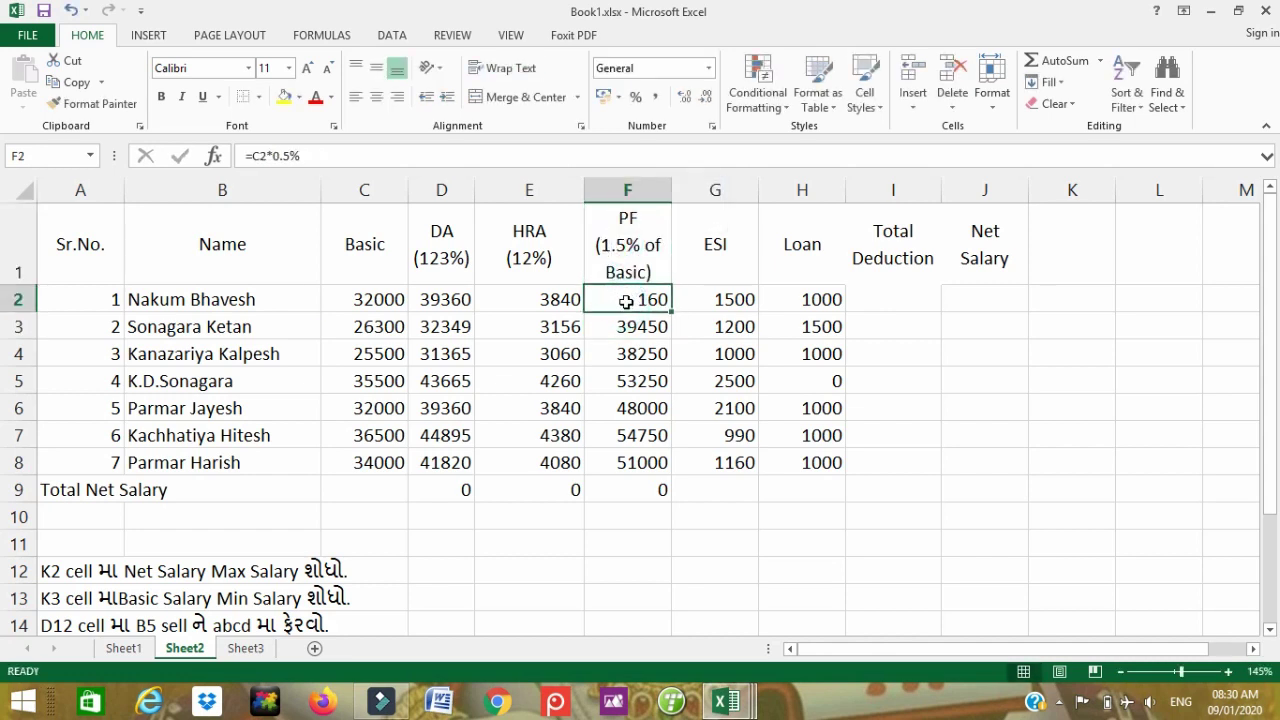
{"action": "double_click", "coordinate": [623, 300]}
{"action": "left_click_drag", "start_coordinate": [631, 299], "coordinate": [621, 299]}
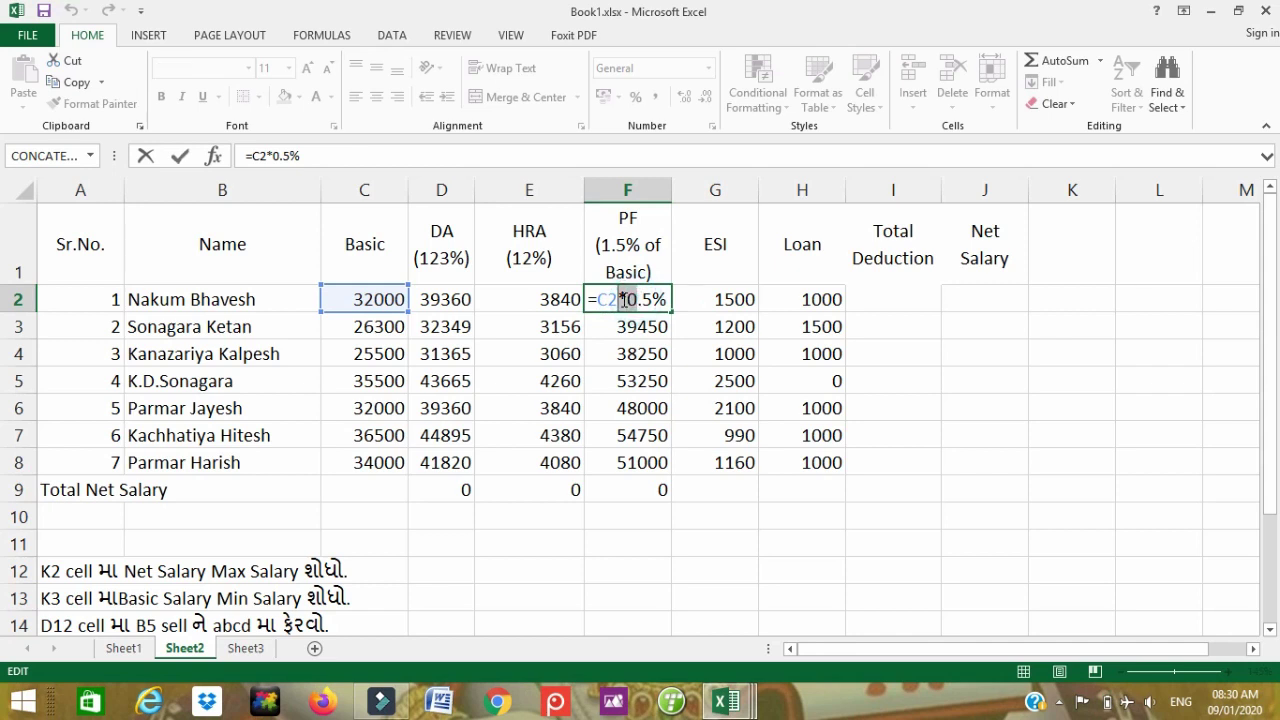
{"action": "type", "text": "1"}
{"action": "key", "text": "Return"}
{"action": "left_click", "coordinate": [642, 300]}
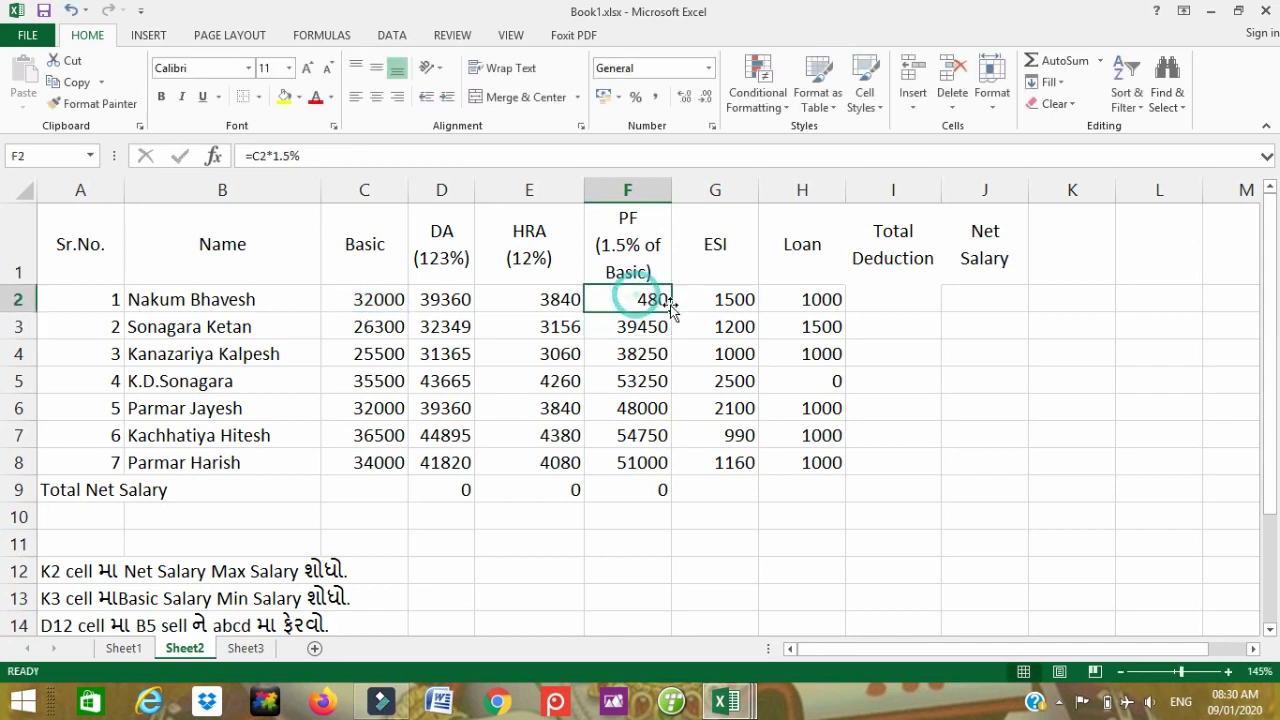
{"action": "left_click_drag", "start_coordinate": [673, 311], "coordinate": [694, 480]}
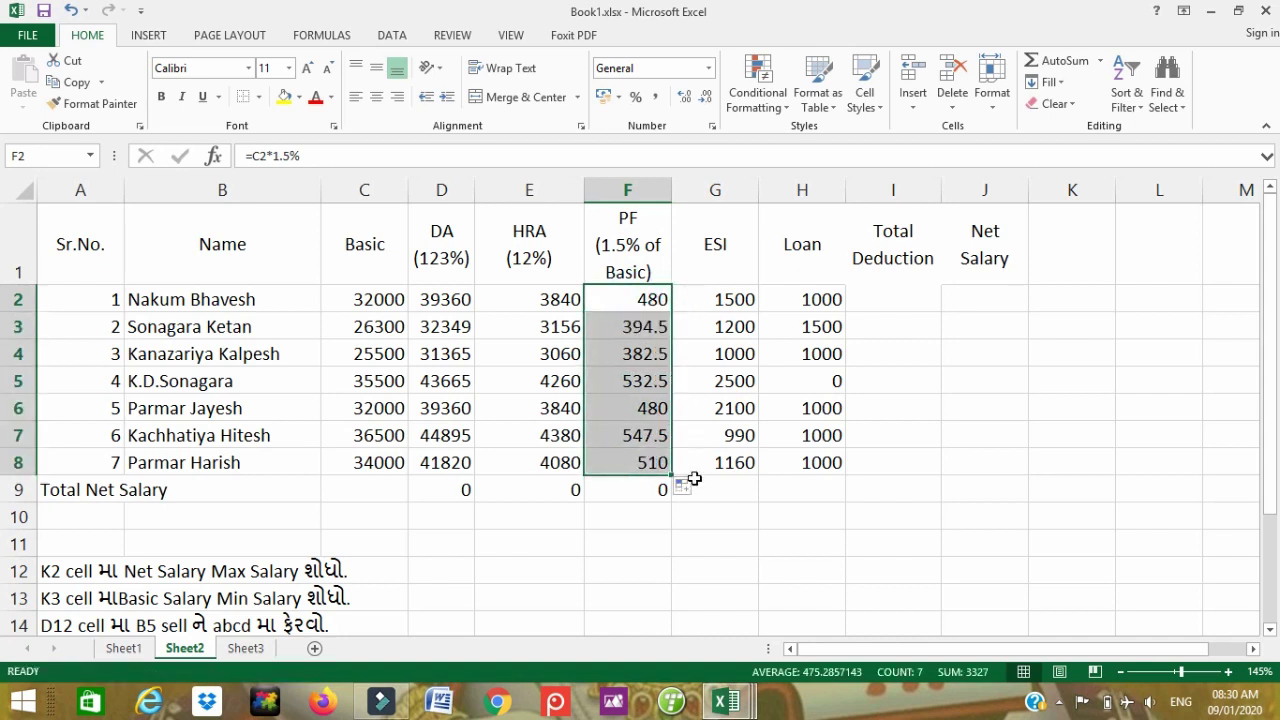
{"action": "key", "text": "Up"}
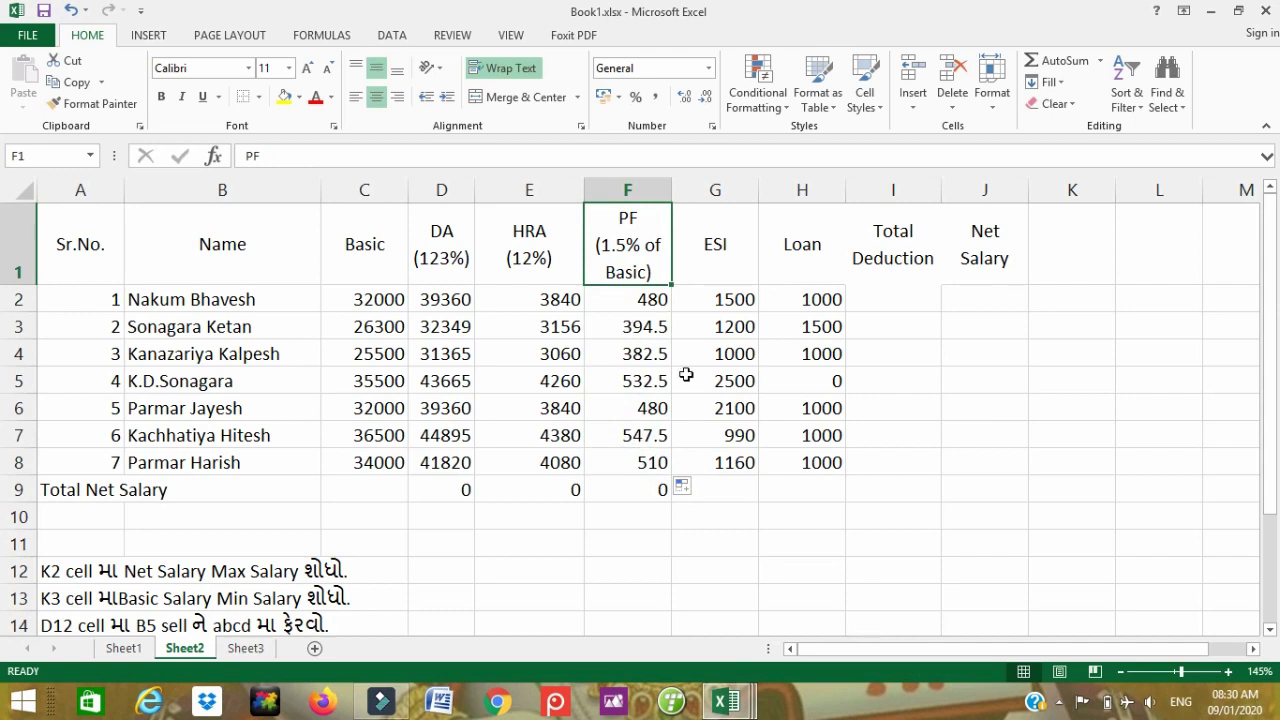
Step: Enter =F2+G2+H2 in I2 so the first Total Deduction shows 2980
{"action": "left_click", "coordinate": [885, 298]}
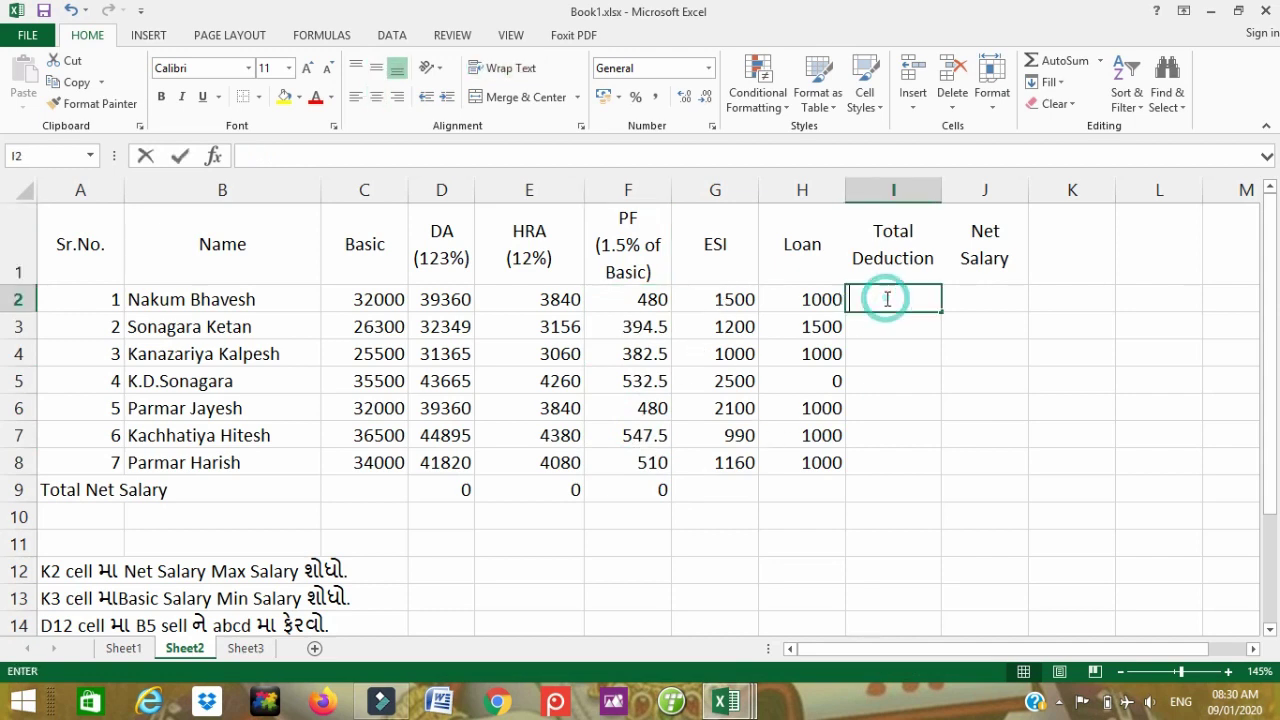
{"action": "type", "text": "="}
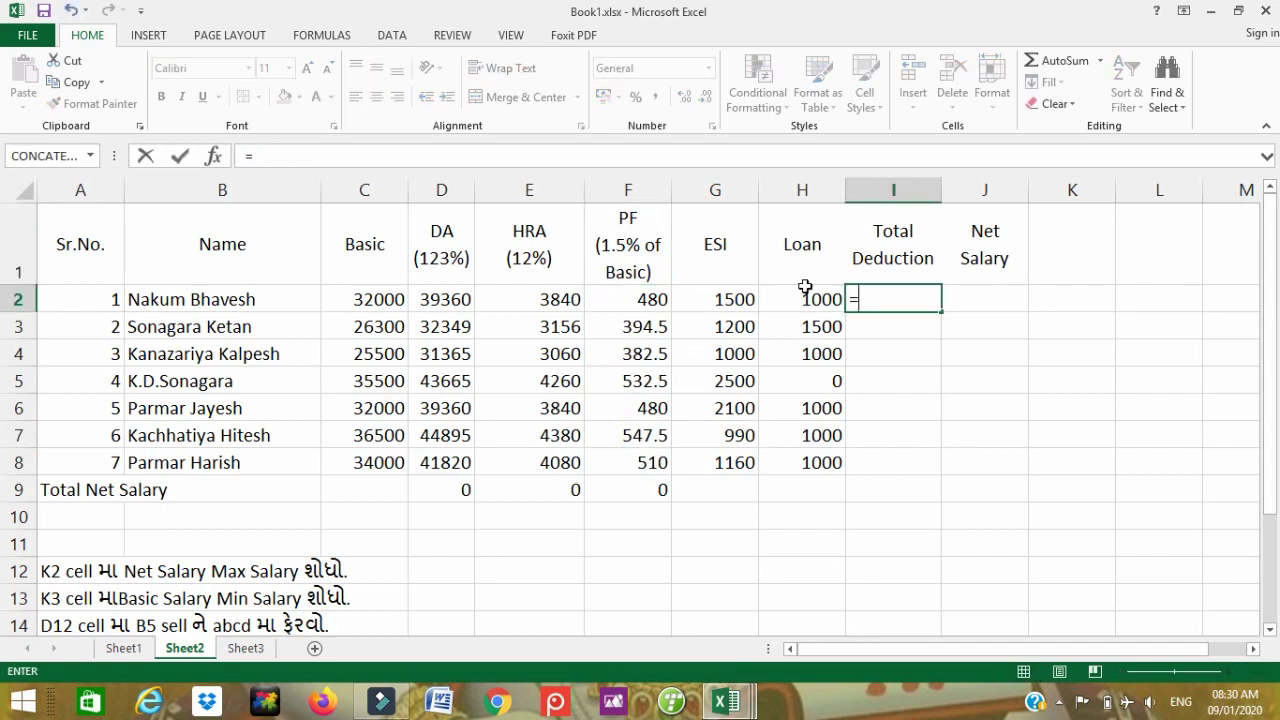
{"action": "left_click", "coordinate": [615, 297]}
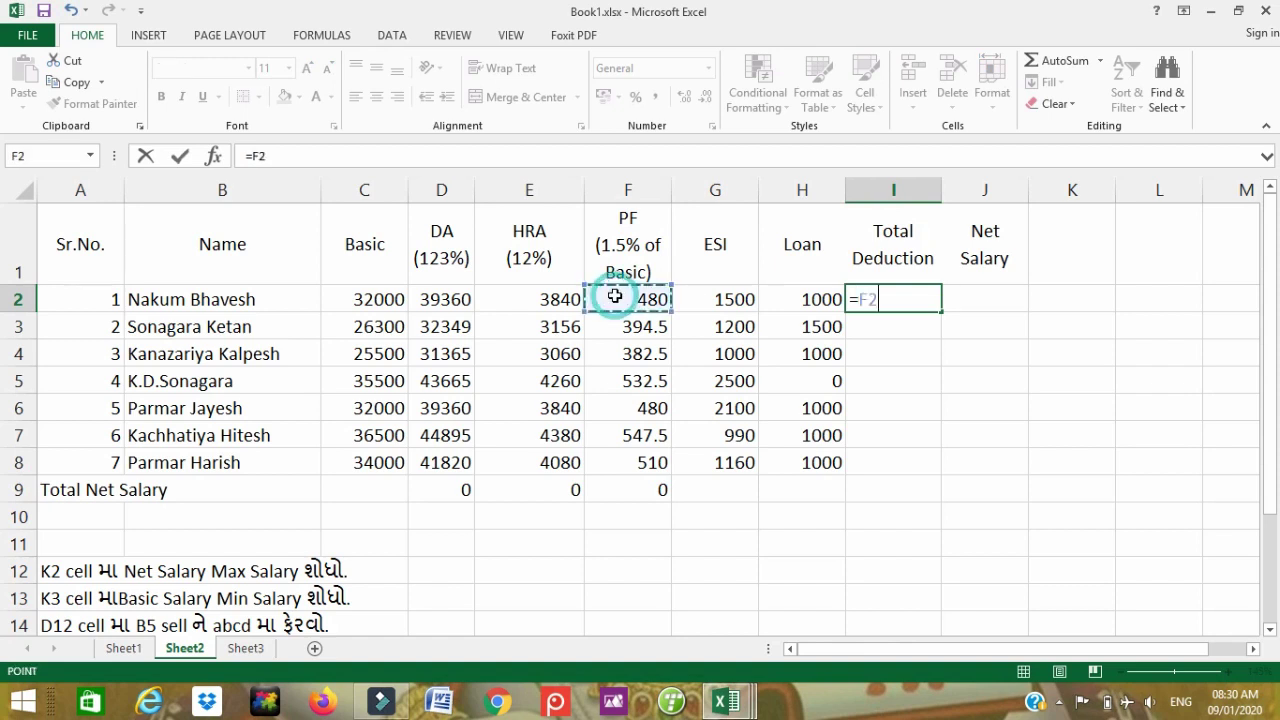
{"action": "type", "text": "+"}
{"action": "left_click", "coordinate": [720, 298]}
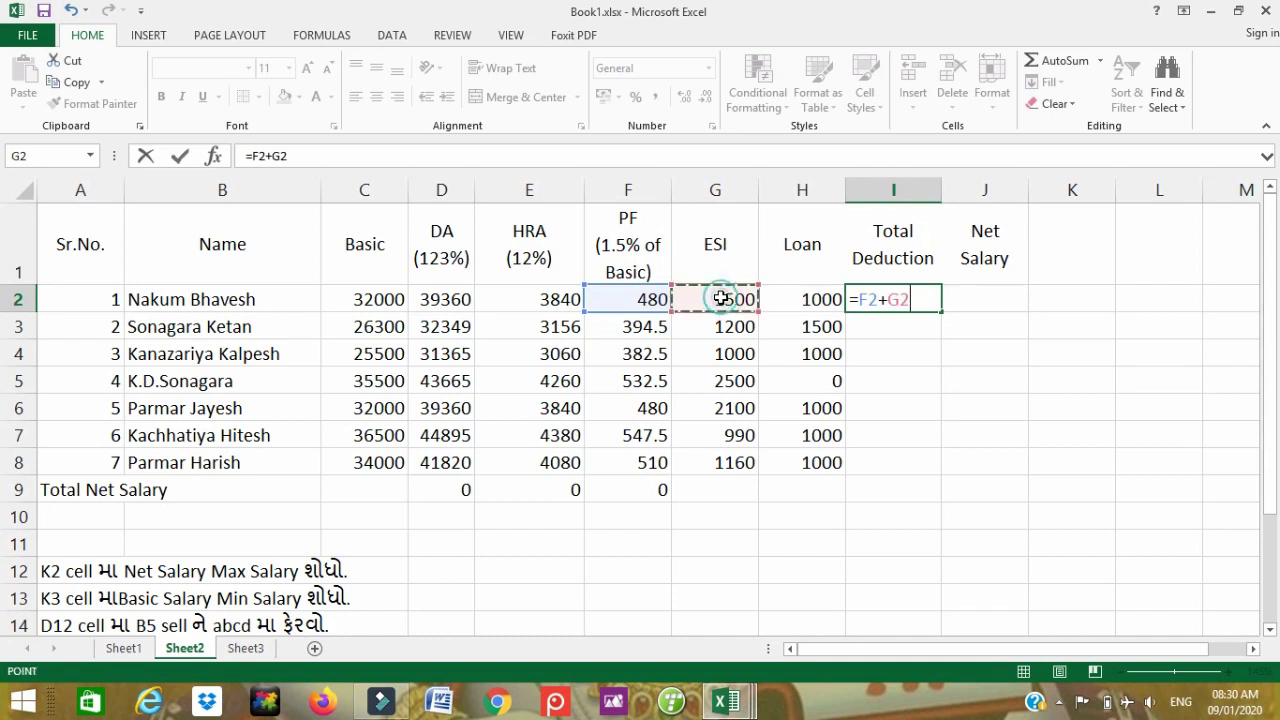
{"action": "type", "text": "+"}
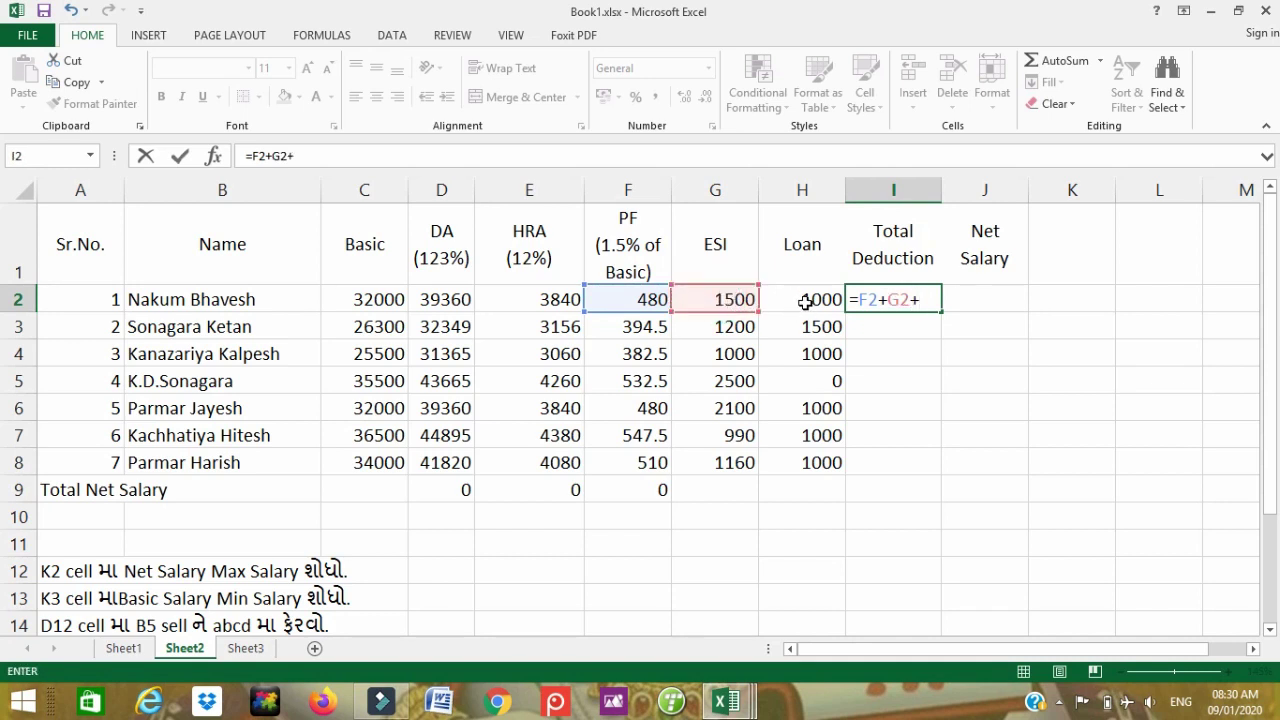
{"action": "left_click", "coordinate": [804, 299]}
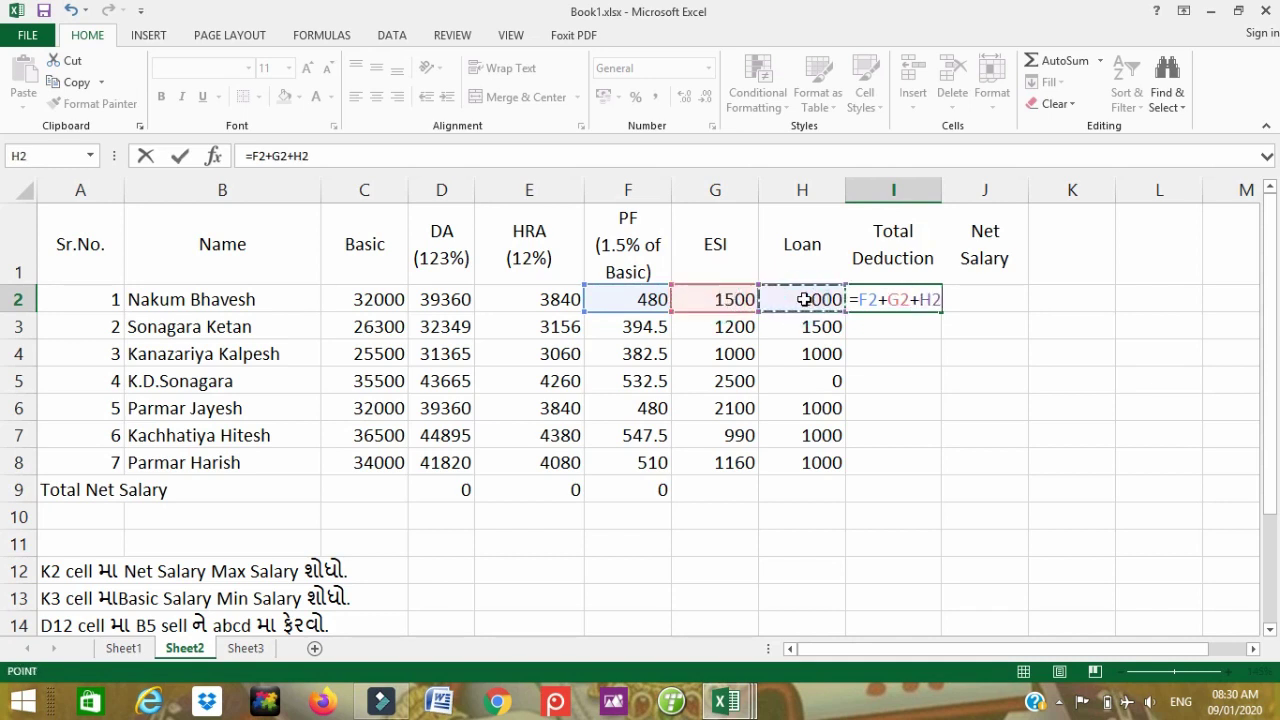
{"action": "key", "text": "Return"}
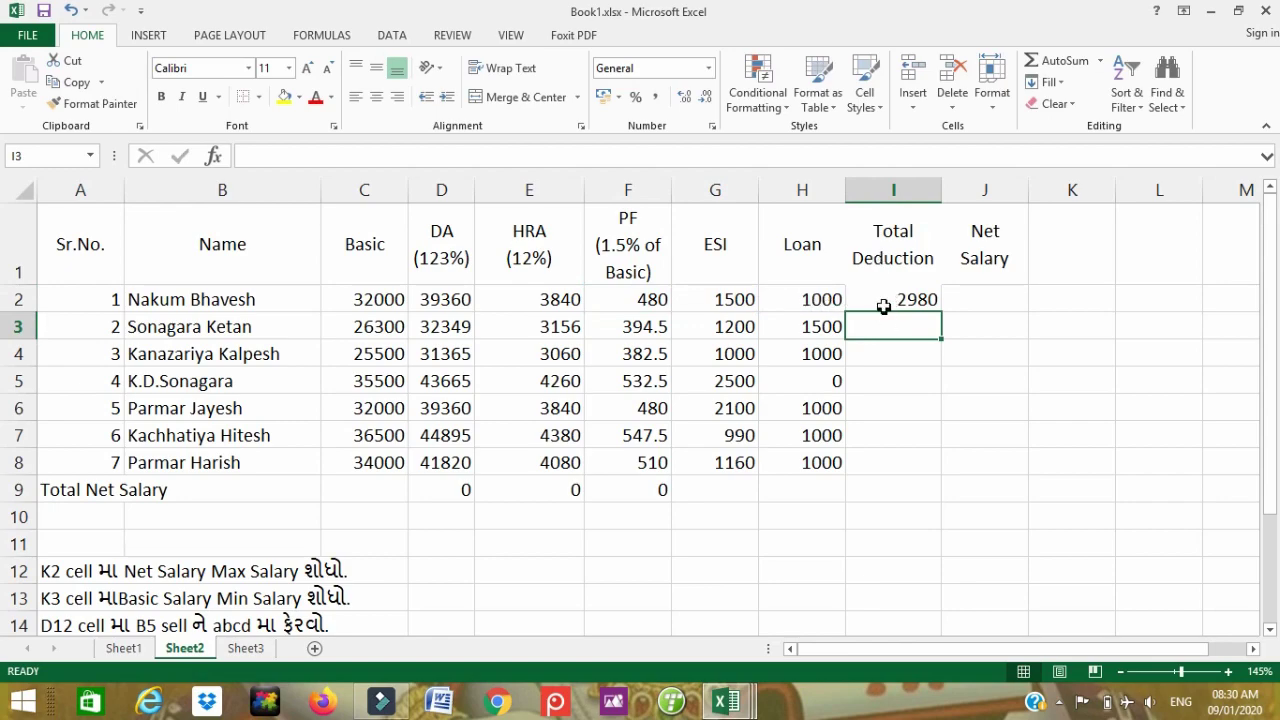
{"action": "double_click", "coordinate": [884, 299]}
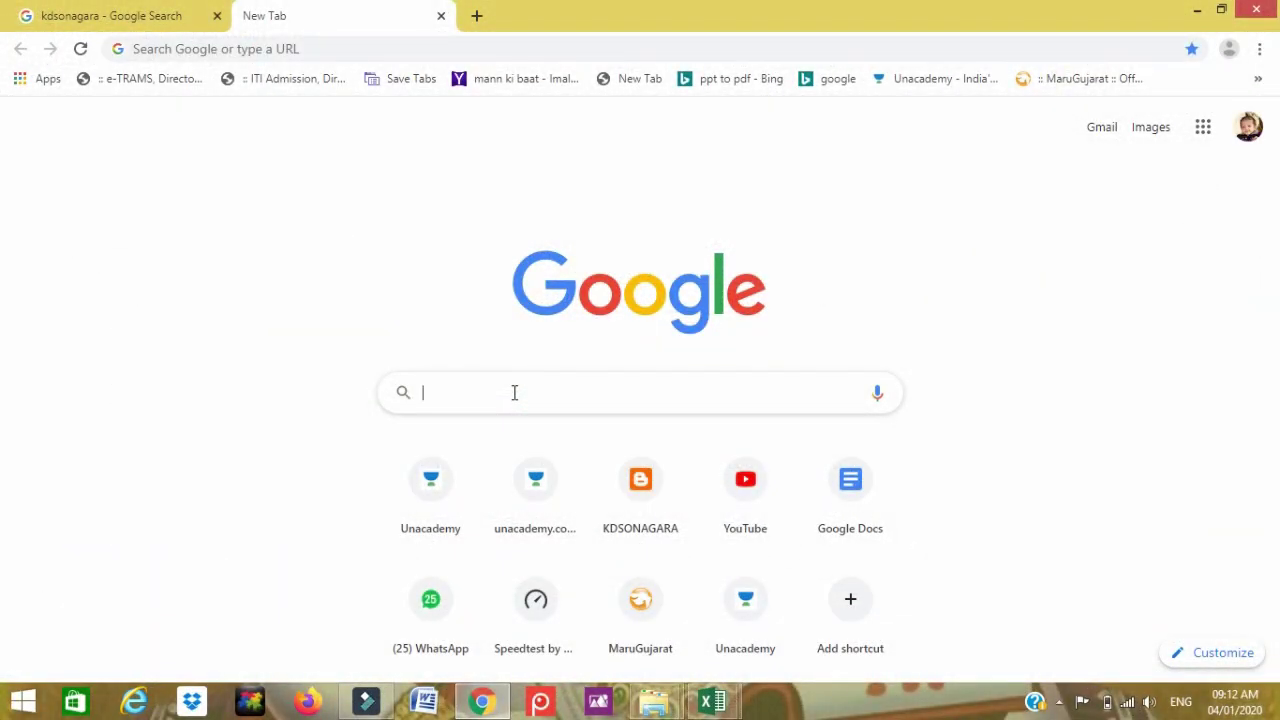
Step: Search Google for 'kdsonagara'
{"action": "left_click", "coordinate": [514, 392]}
{"action": "type", "text": "kdsonagara"}
{"action": "key", "text": "Return"}
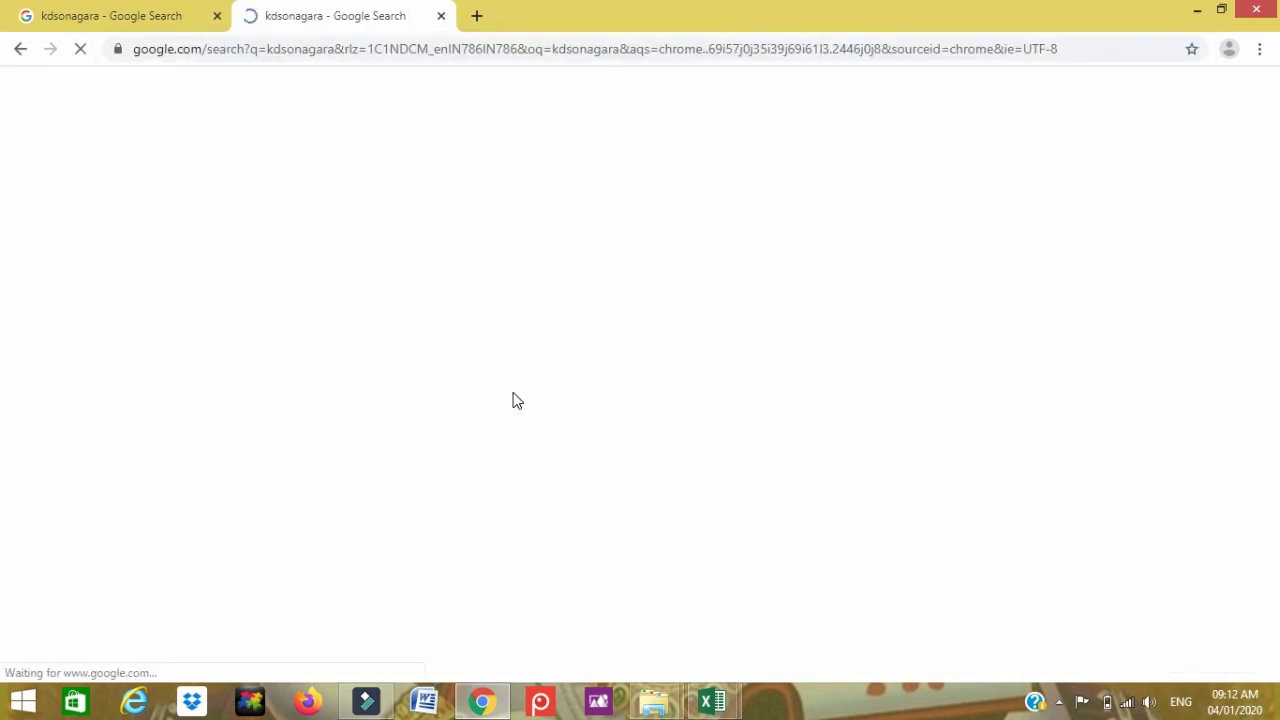
{"action": "scroll", "coordinate": [223, 314], "scroll_direction": "down", "scroll_amount": 5}
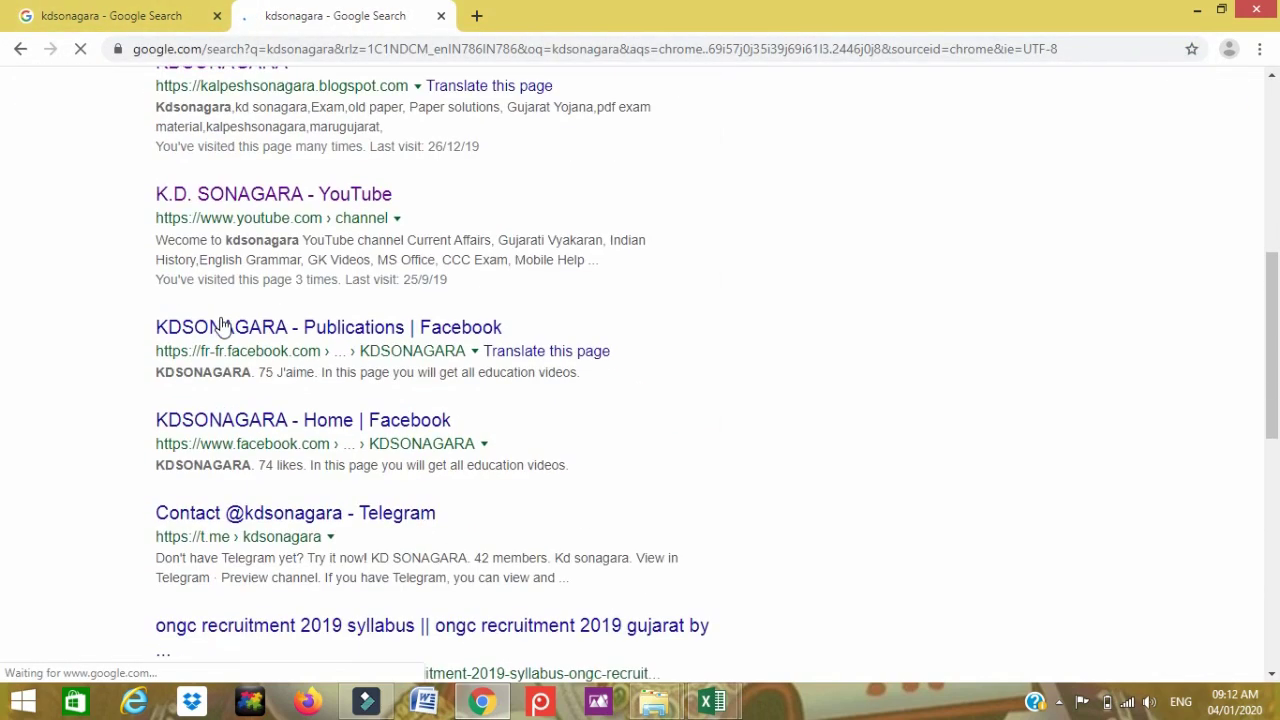
{"action": "scroll", "coordinate": [228, 152], "scroll_direction": "up", "scroll_amount": 1}
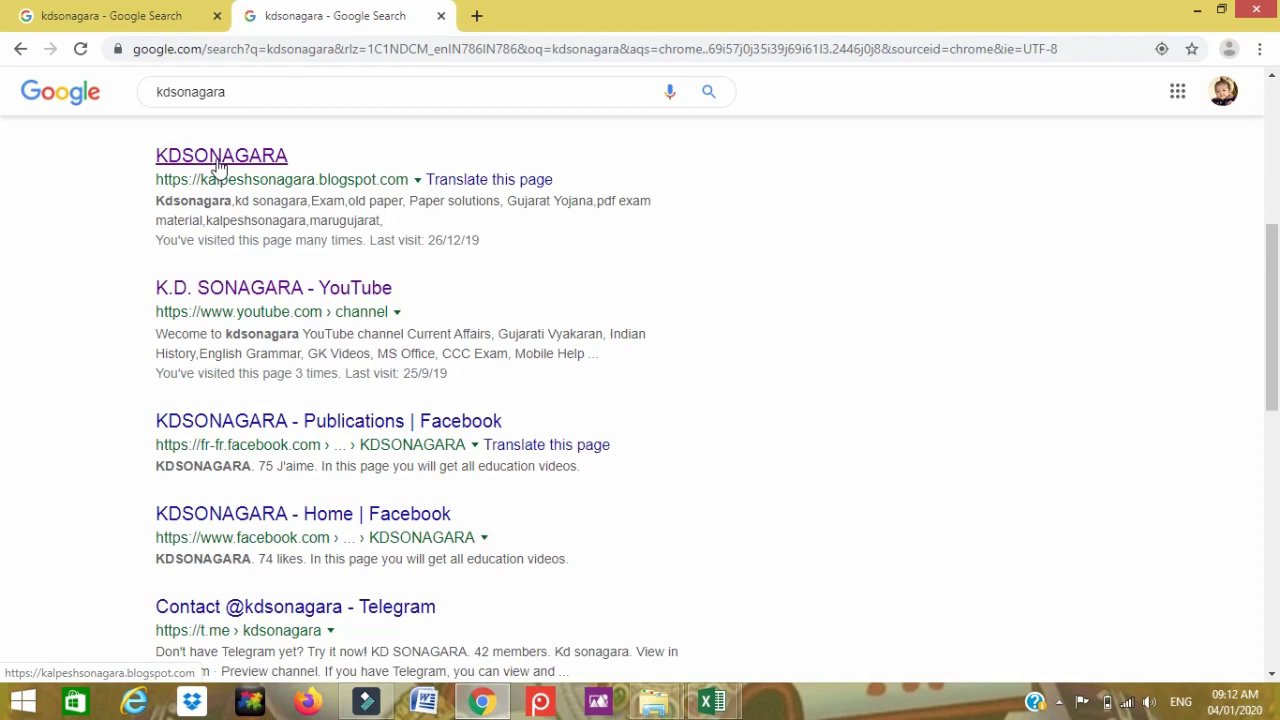
Step: Open the KDSONAGARA blog result and browse its ALL EXAM PDF MATERIAL page
{"action": "left_click", "coordinate": [218, 157]}
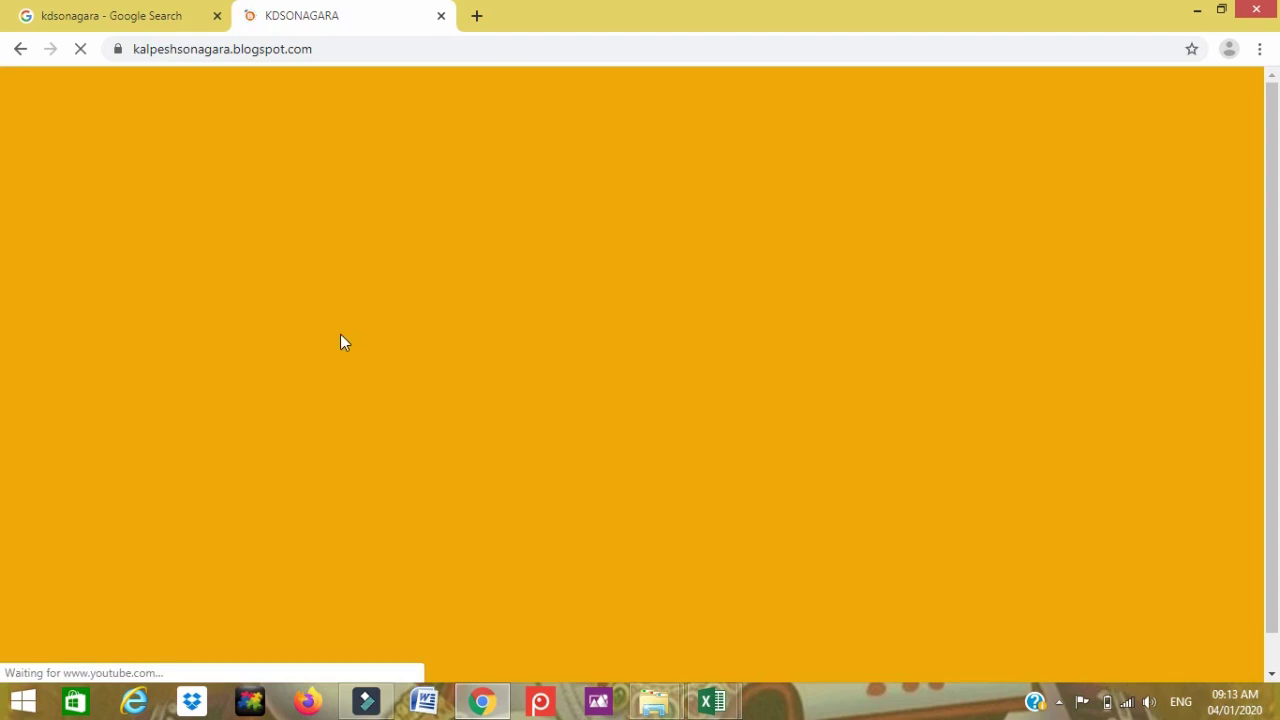
{"action": "scroll", "coordinate": [330, 343], "scroll_direction": "down", "scroll_amount": 2}
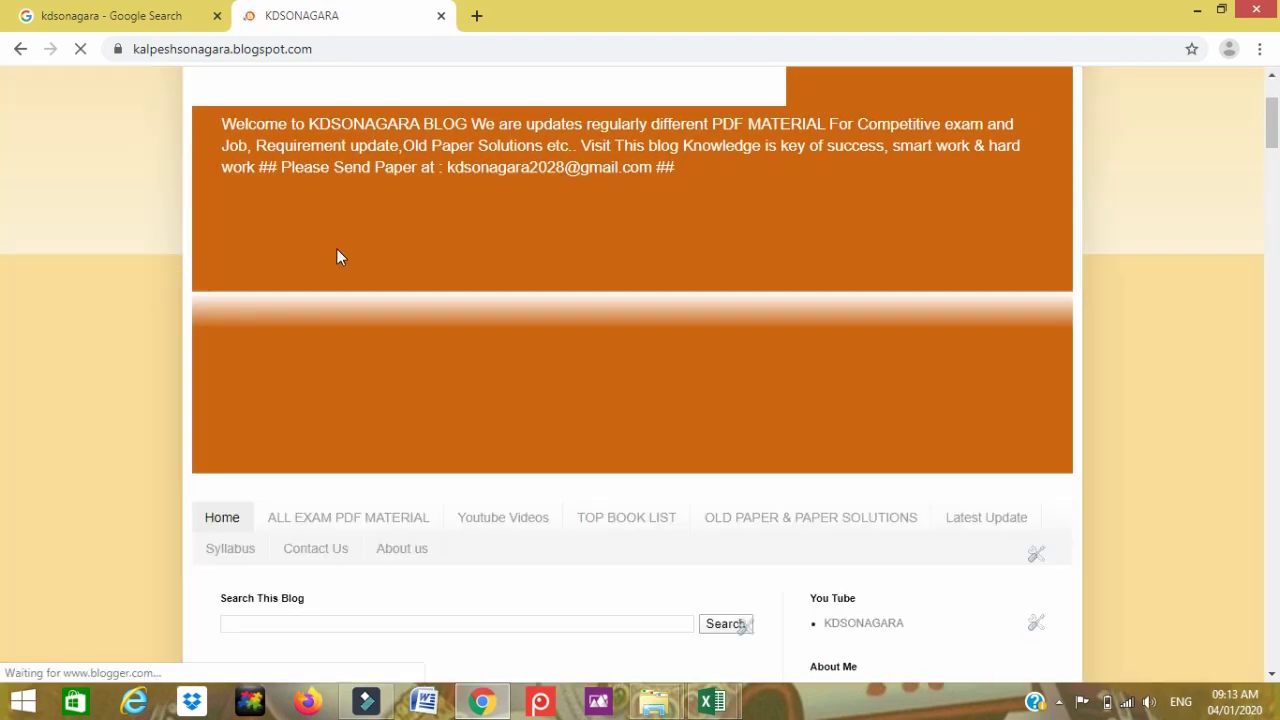
{"action": "left_click", "coordinate": [341, 516]}
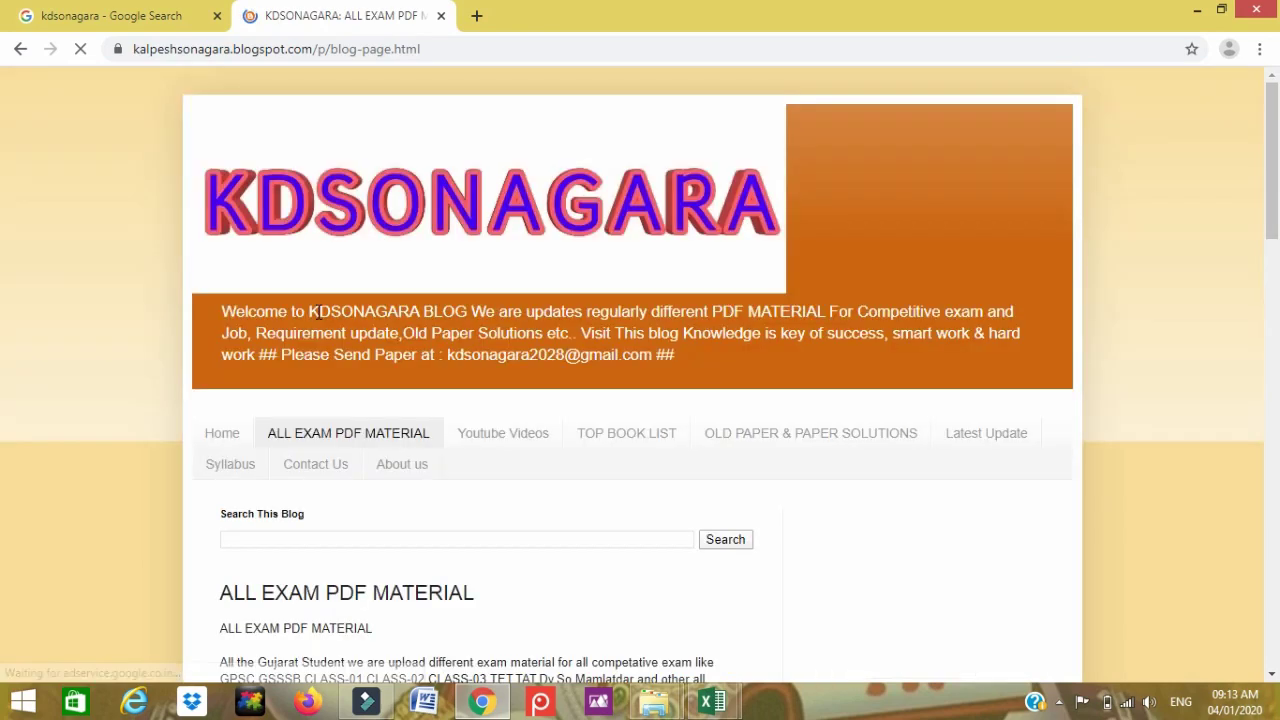
{"action": "scroll", "coordinate": [312, 311], "scroll_direction": "down", "scroll_amount": 3}
{"action": "scroll", "coordinate": [315, 312], "scroll_direction": "down", "scroll_amount": 3}
{"action": "scroll", "coordinate": [318, 313], "scroll_direction": "down", "scroll_amount": 3}
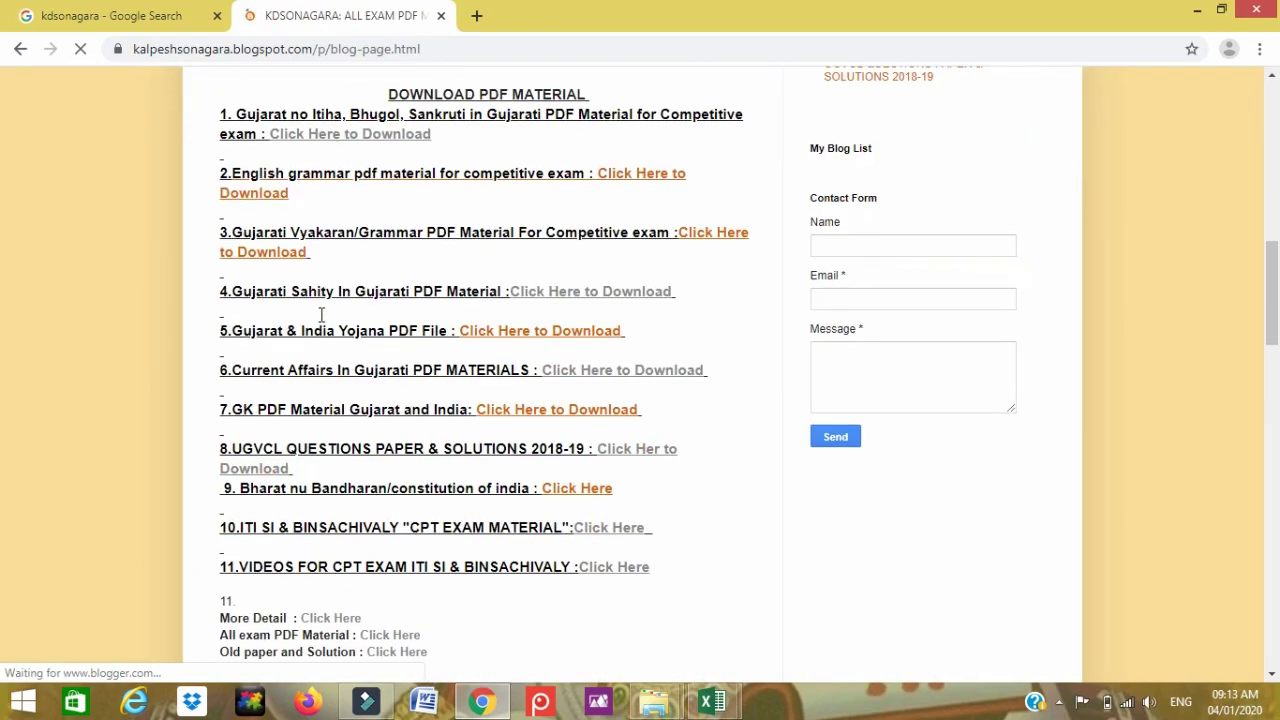
{"action": "scroll", "coordinate": [321, 315], "scroll_direction": "down", "scroll_amount": 3}
{"action": "scroll", "coordinate": [322, 330], "scroll_direction": "up", "scroll_amount": 1}
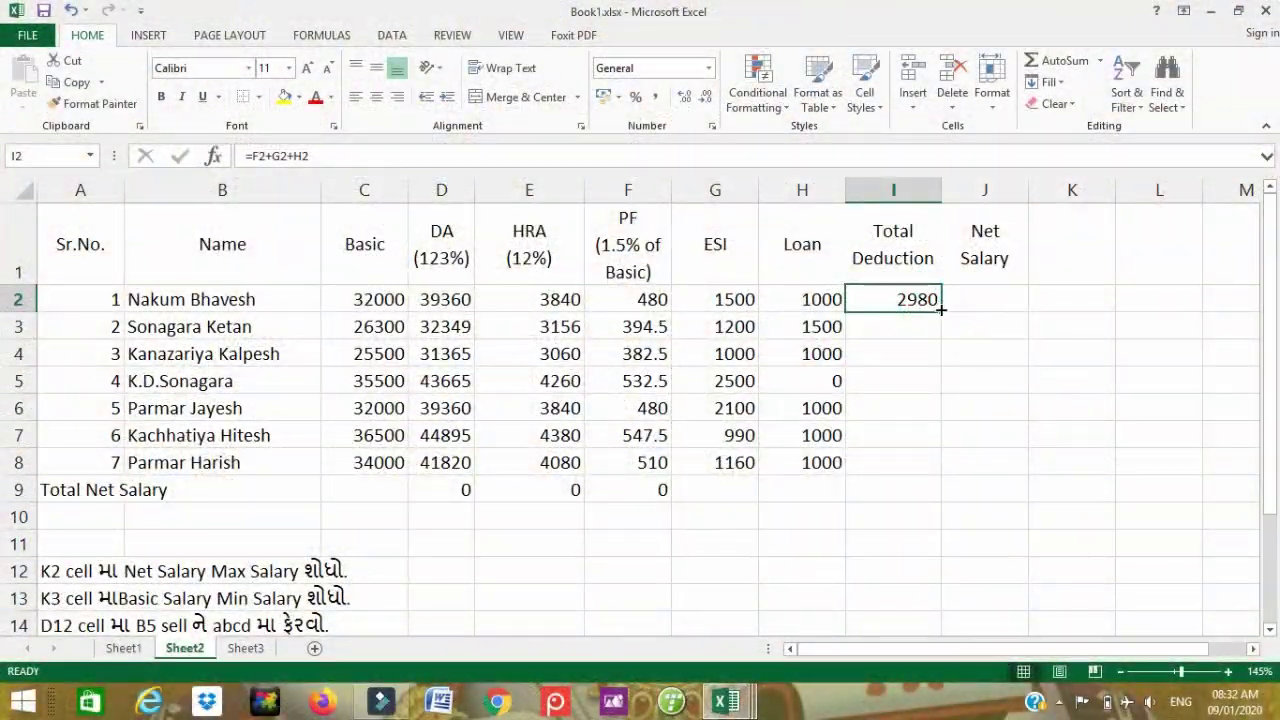
Step: Fill the Total Deduction formula down I2:I8
{"action": "double_click", "coordinate": [940, 312]}
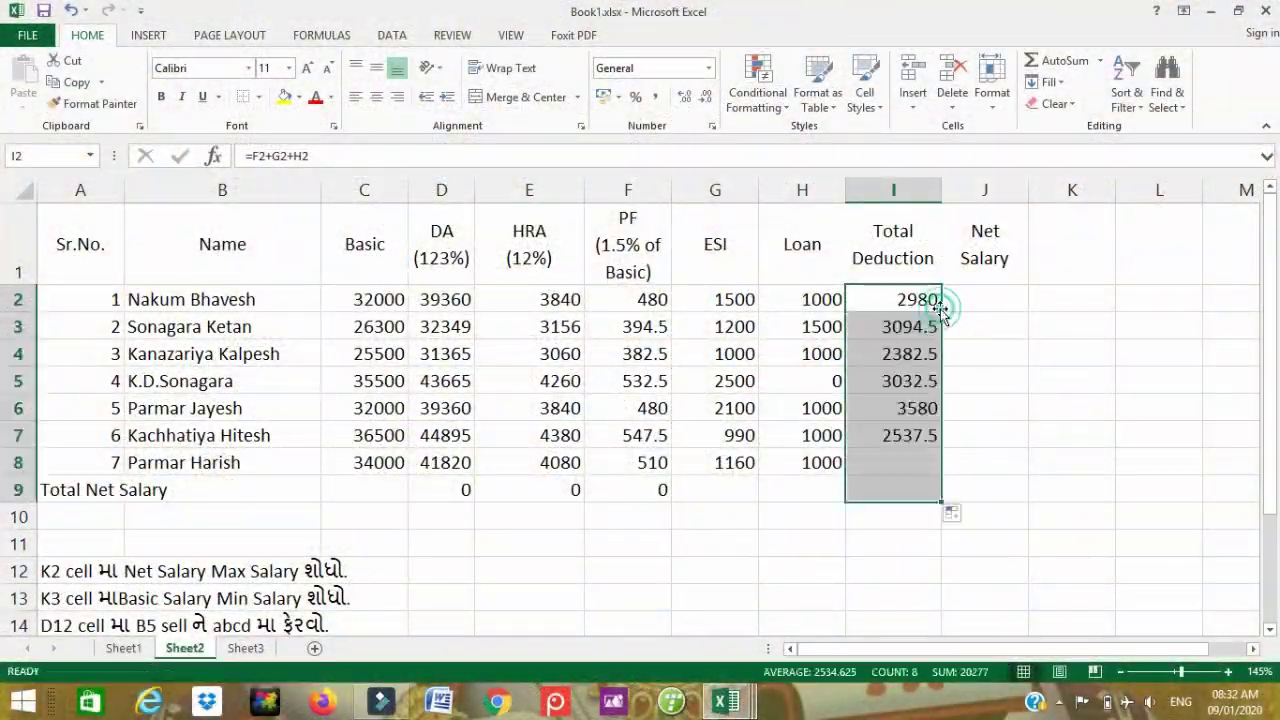
{"action": "left_click", "coordinate": [913, 486]}
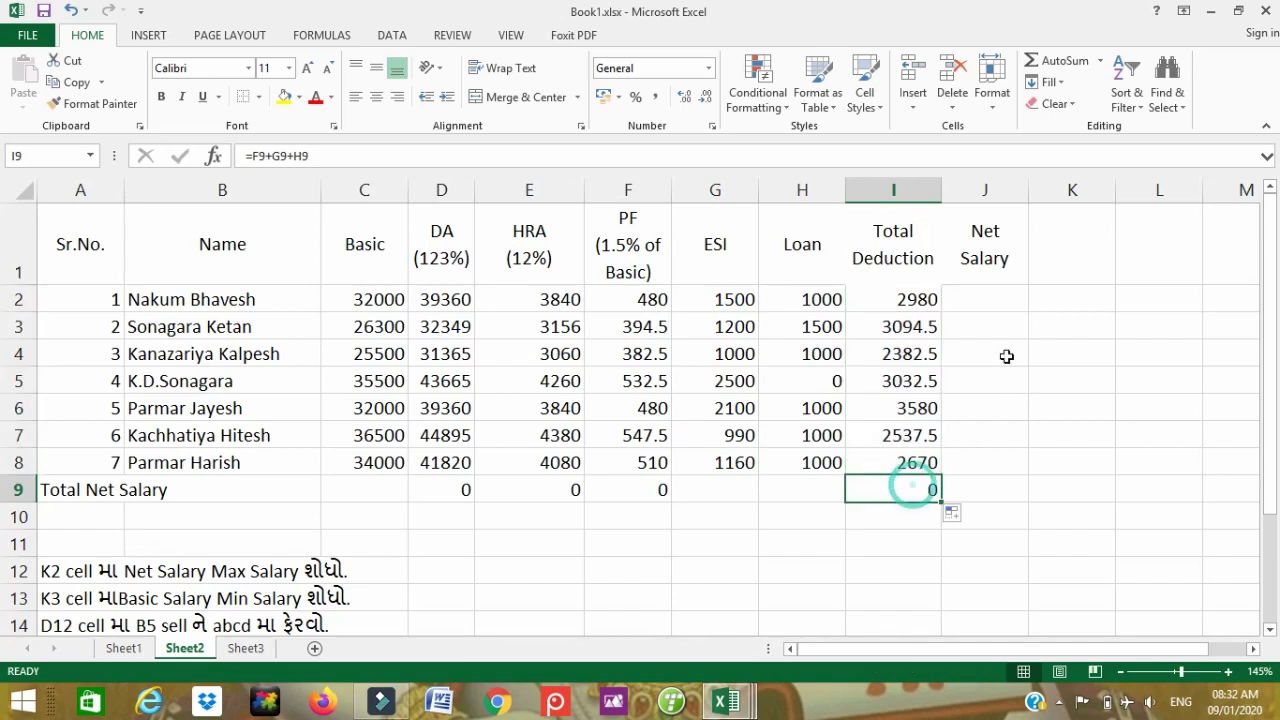
{"action": "left_click", "coordinate": [1002, 318]}
Step: Enter the Net Salary formula =C2+D2+E2-I2 in J2
{"action": "left_click", "coordinate": [996, 304]}
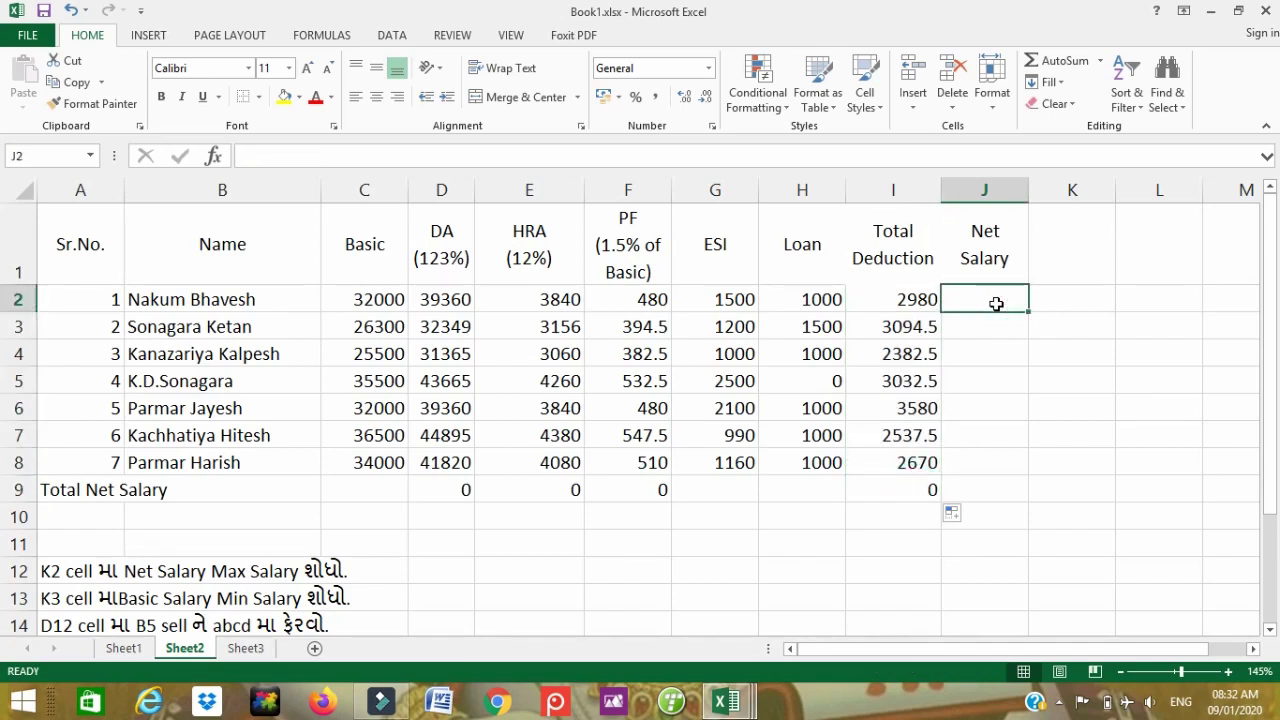
{"action": "type", "text": "="}
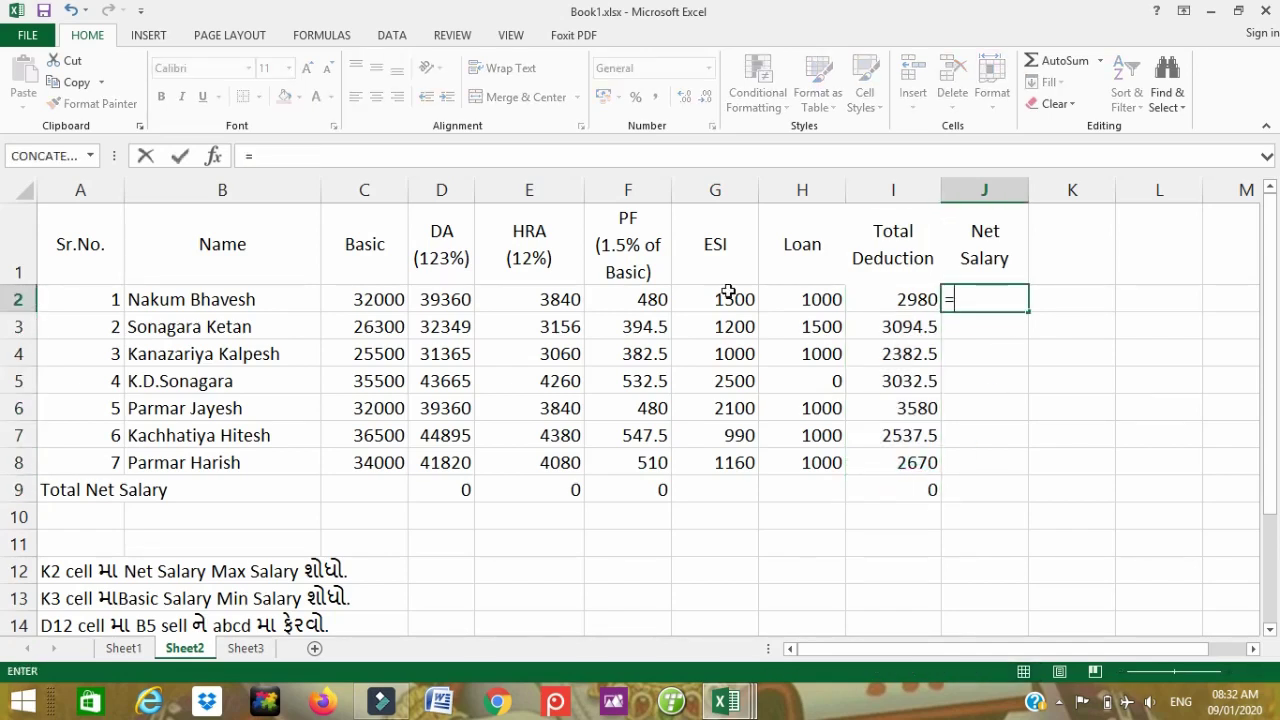
{"action": "left_click", "coordinate": [364, 298]}
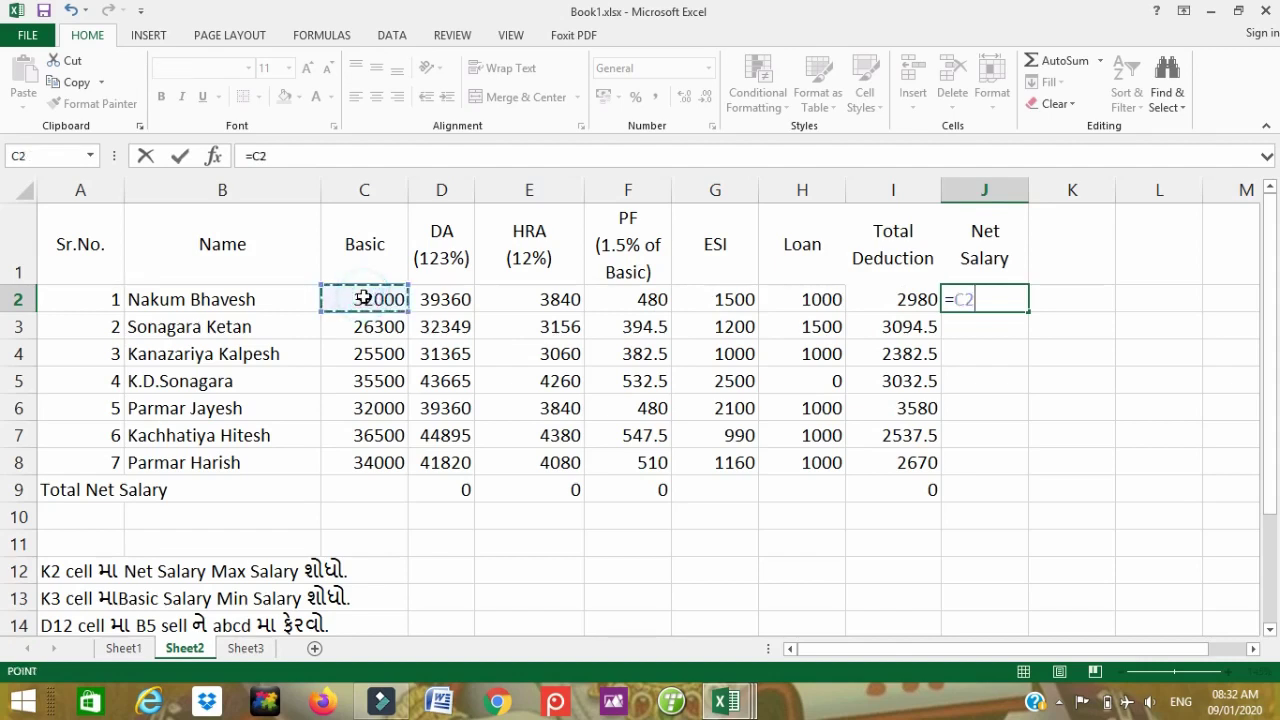
{"action": "type", "text": "+"}
{"action": "left_click", "coordinate": [440, 299]}
{"action": "type", "text": "+"}
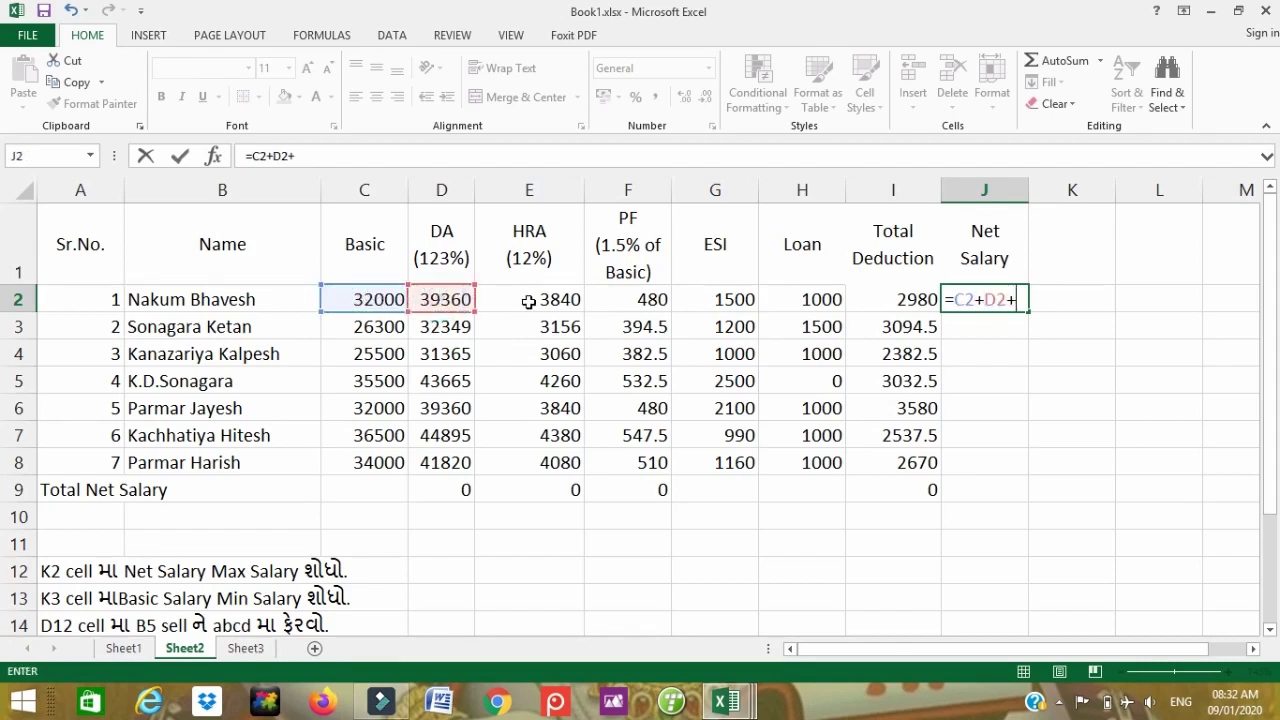
{"action": "left_click", "coordinate": [566, 300]}
{"action": "type", "text": "+"}
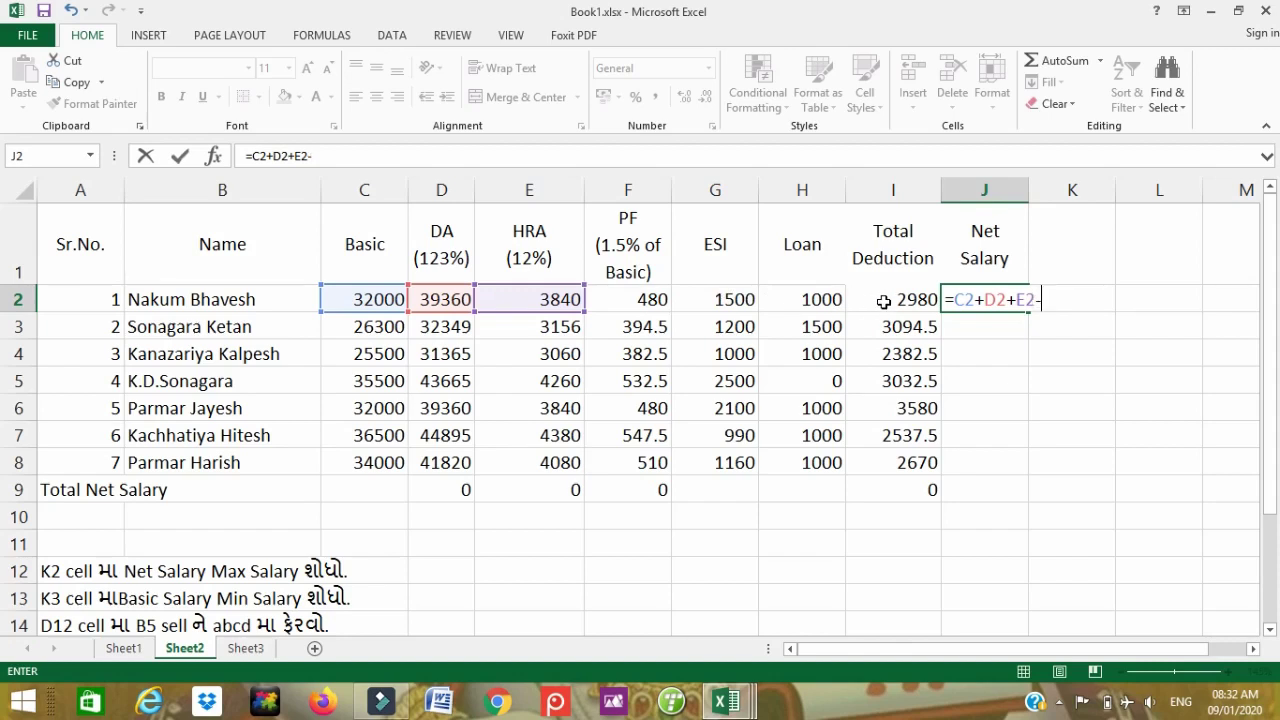
{"action": "left_click", "coordinate": [913, 298]}
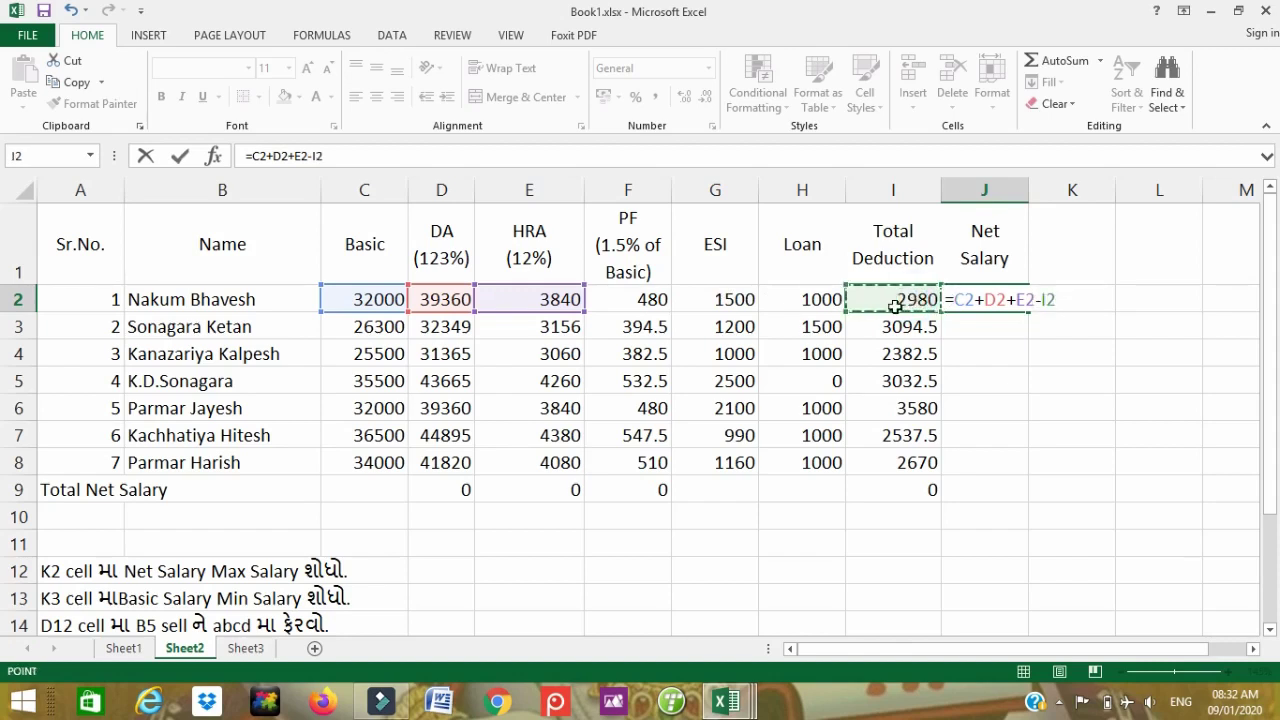
{"action": "key", "text": "Return"}
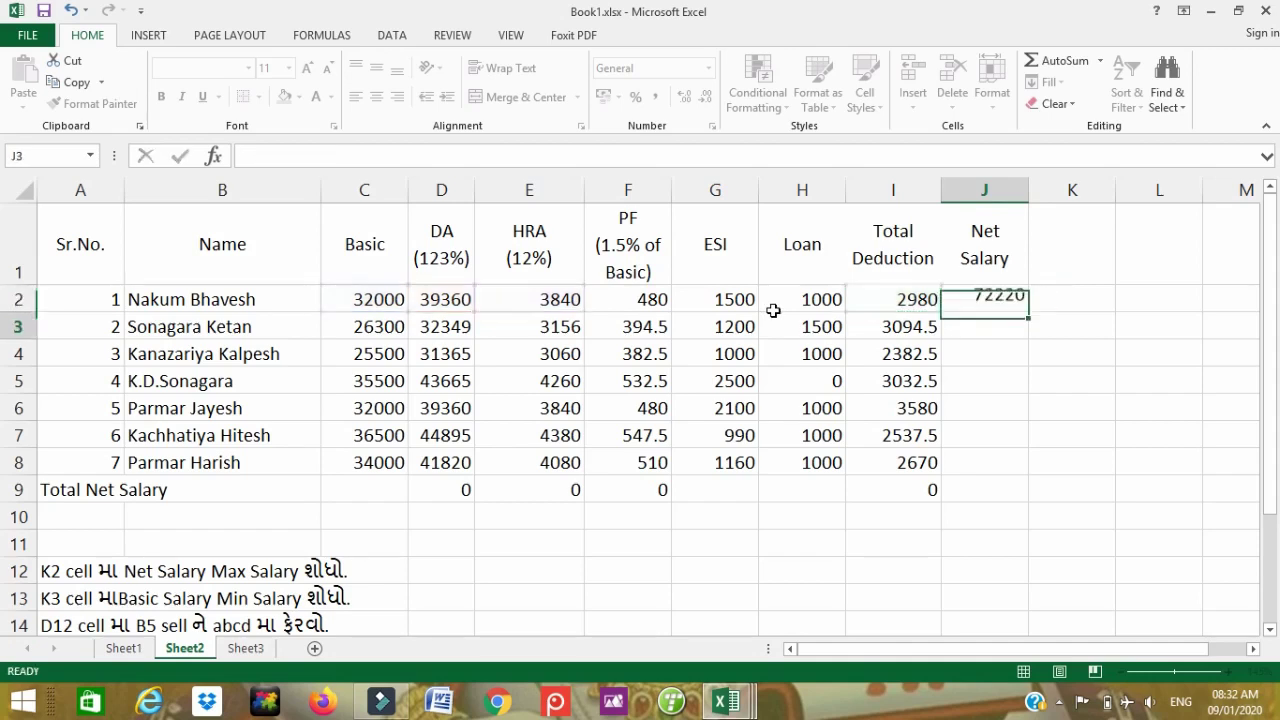
Step: Copy the Net Salary formula down the column and clear the zeros in C9:J9
{"action": "left_click", "coordinate": [997, 299]}
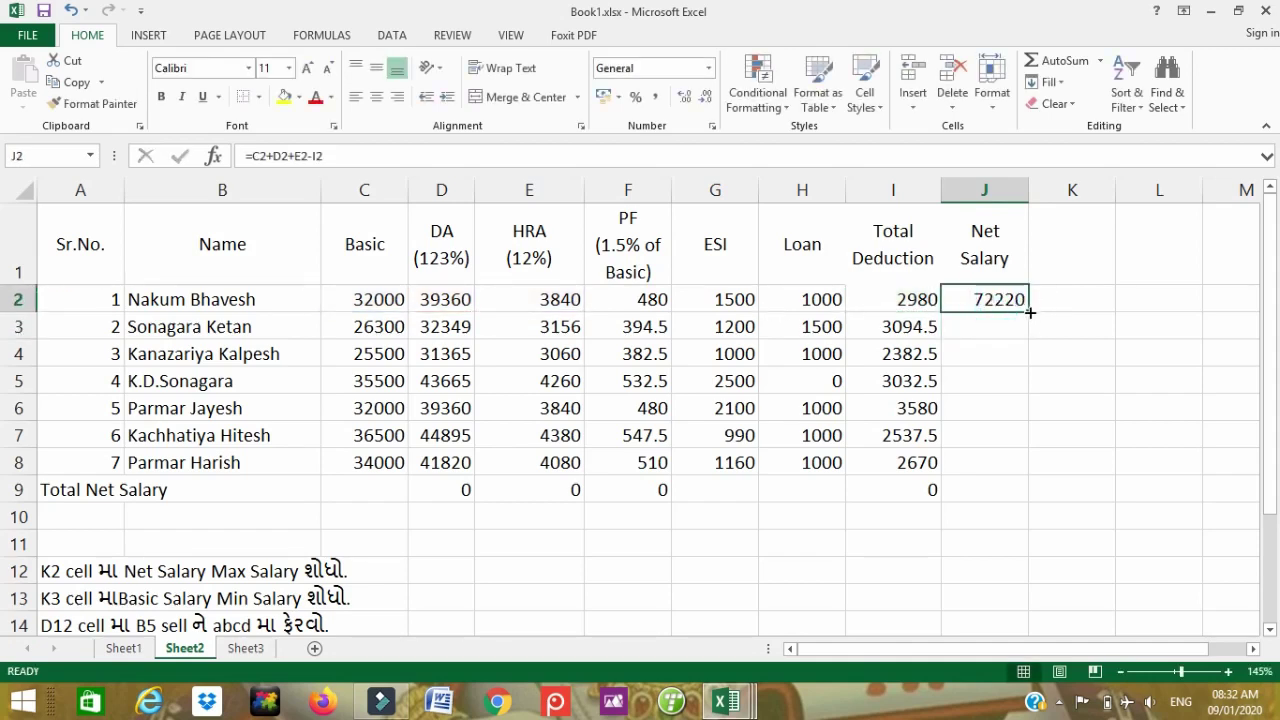
{"action": "left_click_drag", "start_coordinate": [1029, 313], "coordinate": [1029, 500]}
{"action": "left_click", "coordinate": [997, 489]}
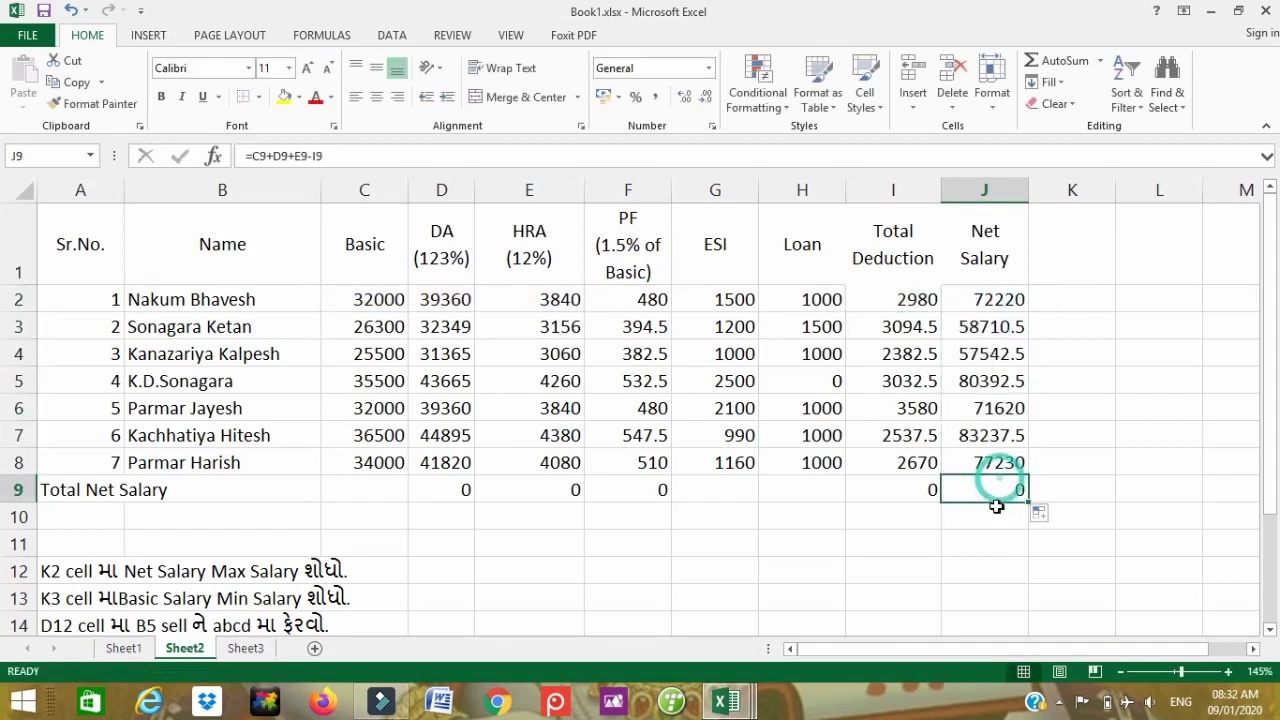
{"action": "left_click", "coordinate": [363, 495], "text": "shift"}
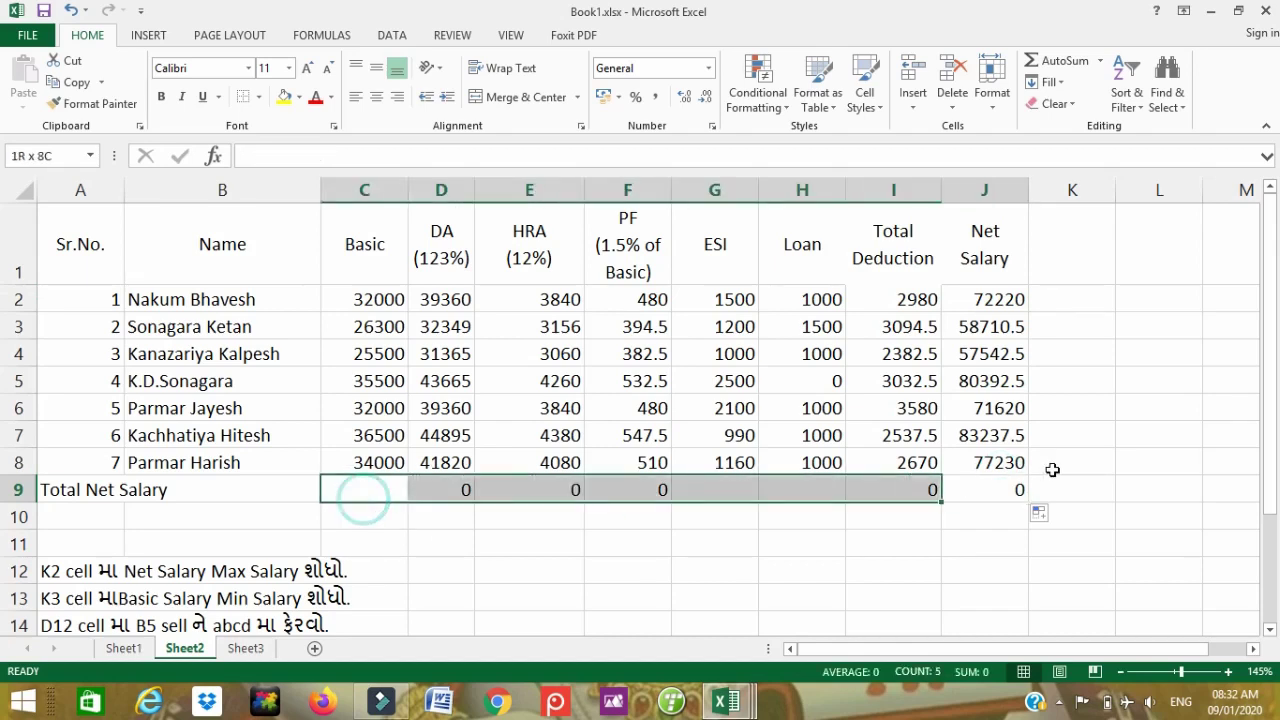
{"action": "left_click_drag", "start_coordinate": [1052, 469], "coordinate": [991, 494]}
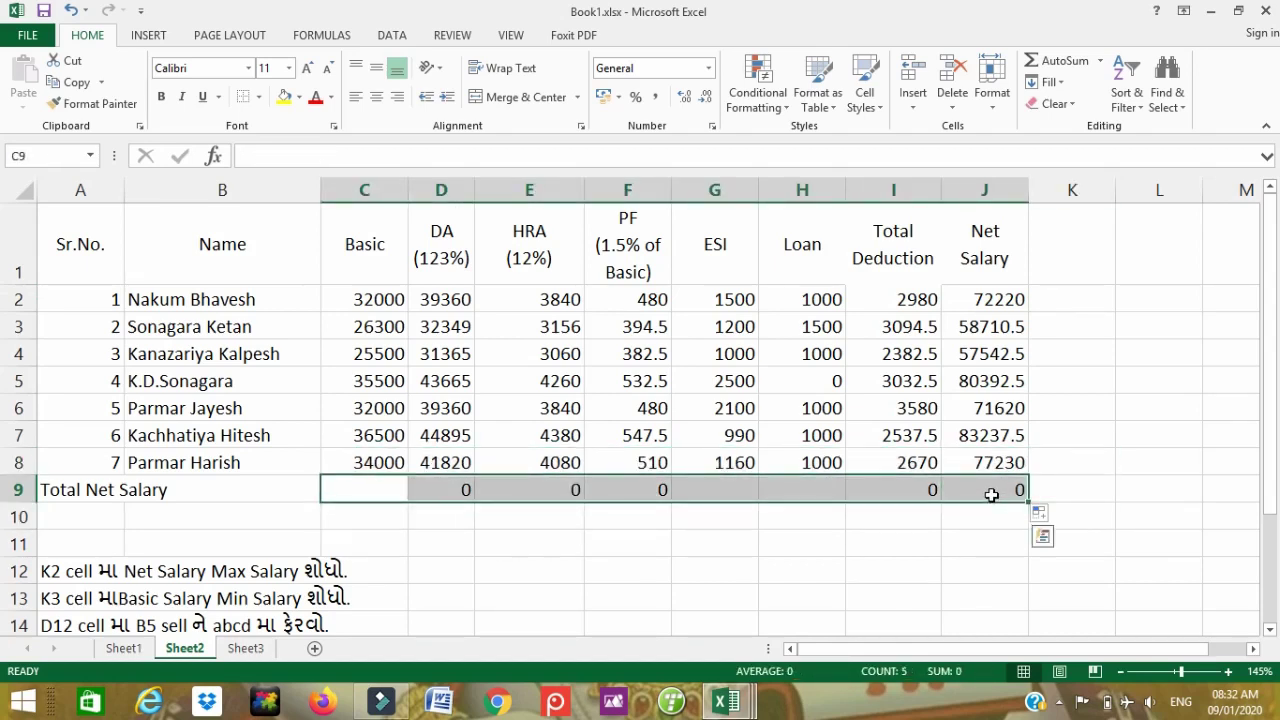
{"action": "key", "text": "Delete"}
Step: Move the Total Net Salary label from A9 to I9
{"action": "left_click", "coordinate": [112, 492]}
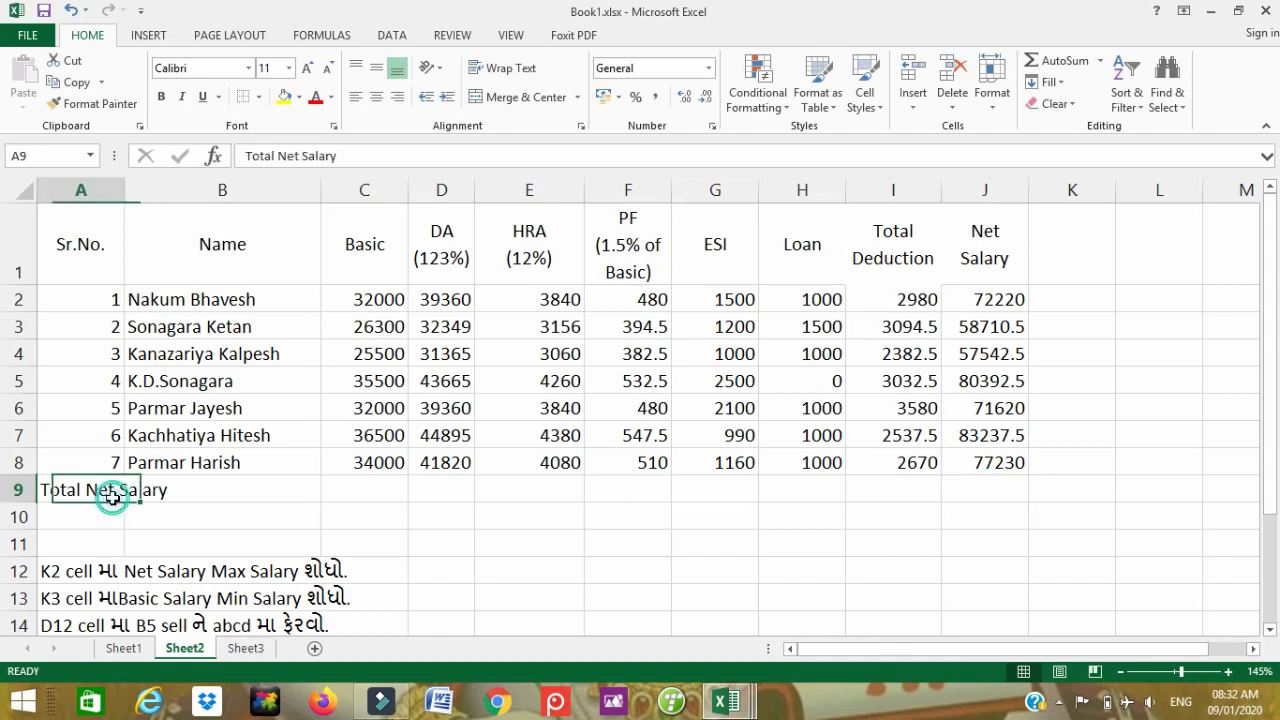
{"action": "key", "text": "ctrl+c"}
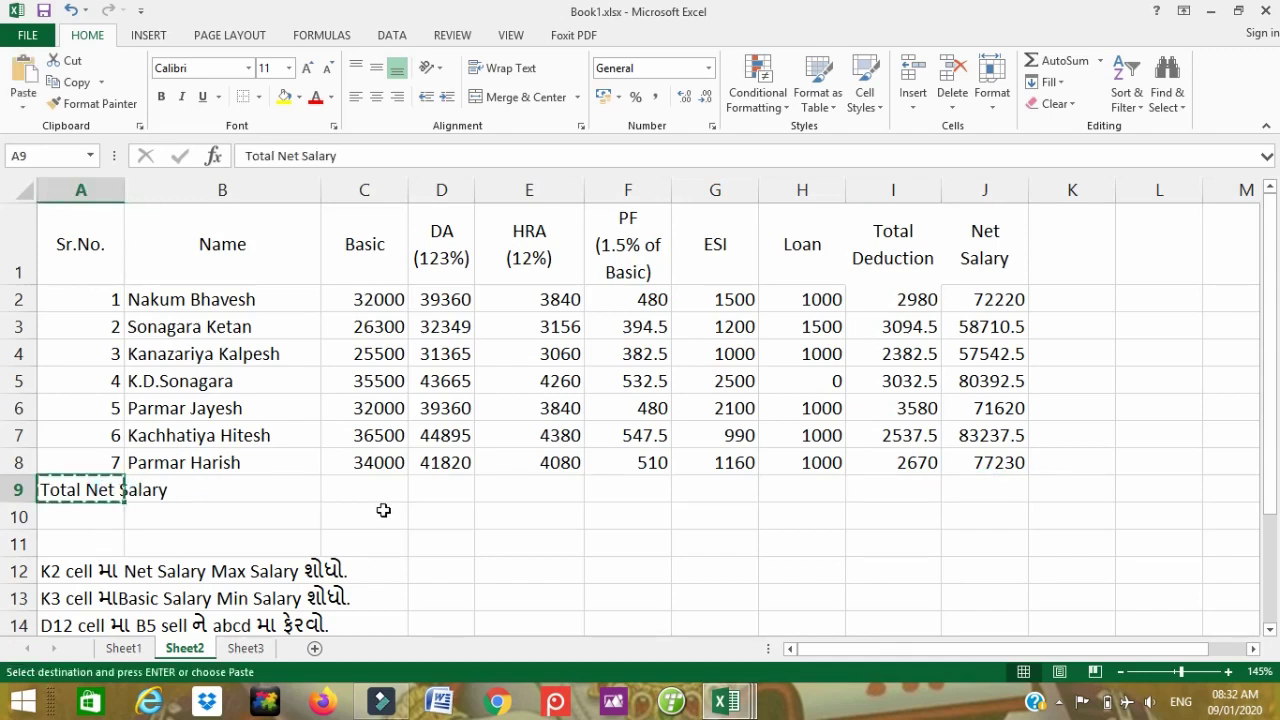
{"action": "left_click", "coordinate": [889, 492]}
{"action": "key", "text": "ctrl+v"}
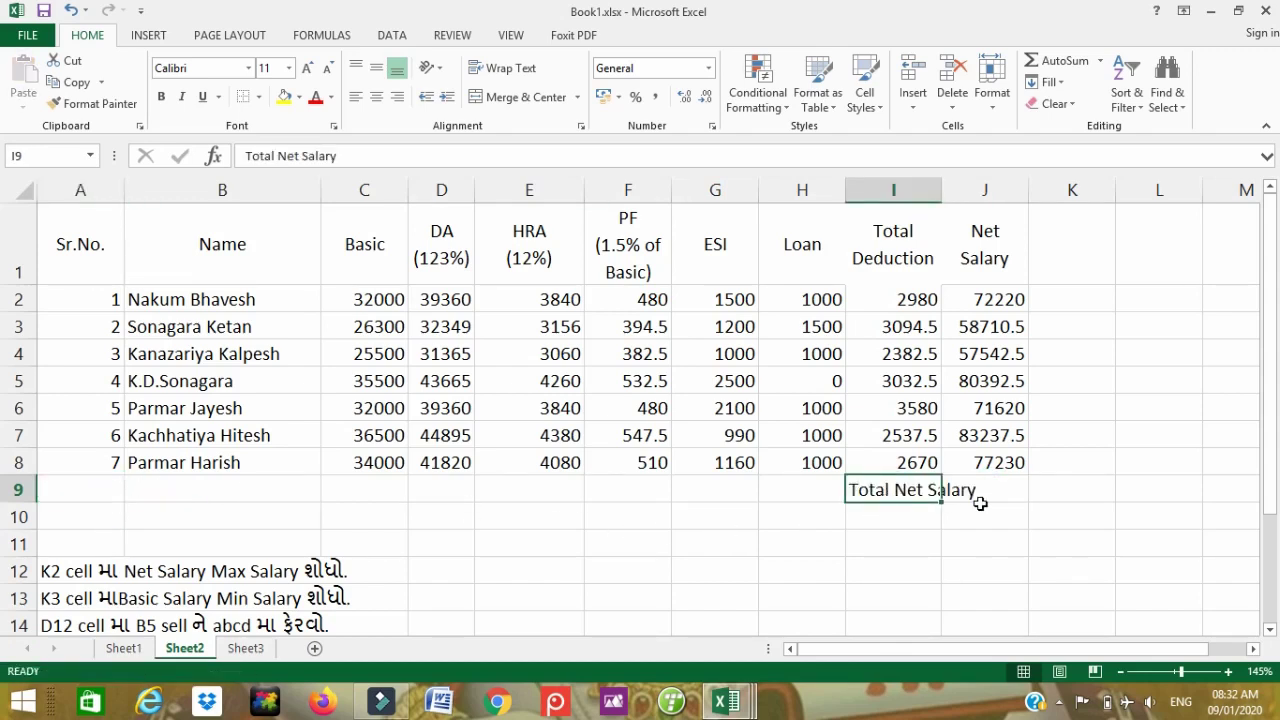
Step: Enter =SUM(J2:J8) in J9 to total the net salaries, giving 500953
{"action": "left_click", "coordinate": [992, 491]}
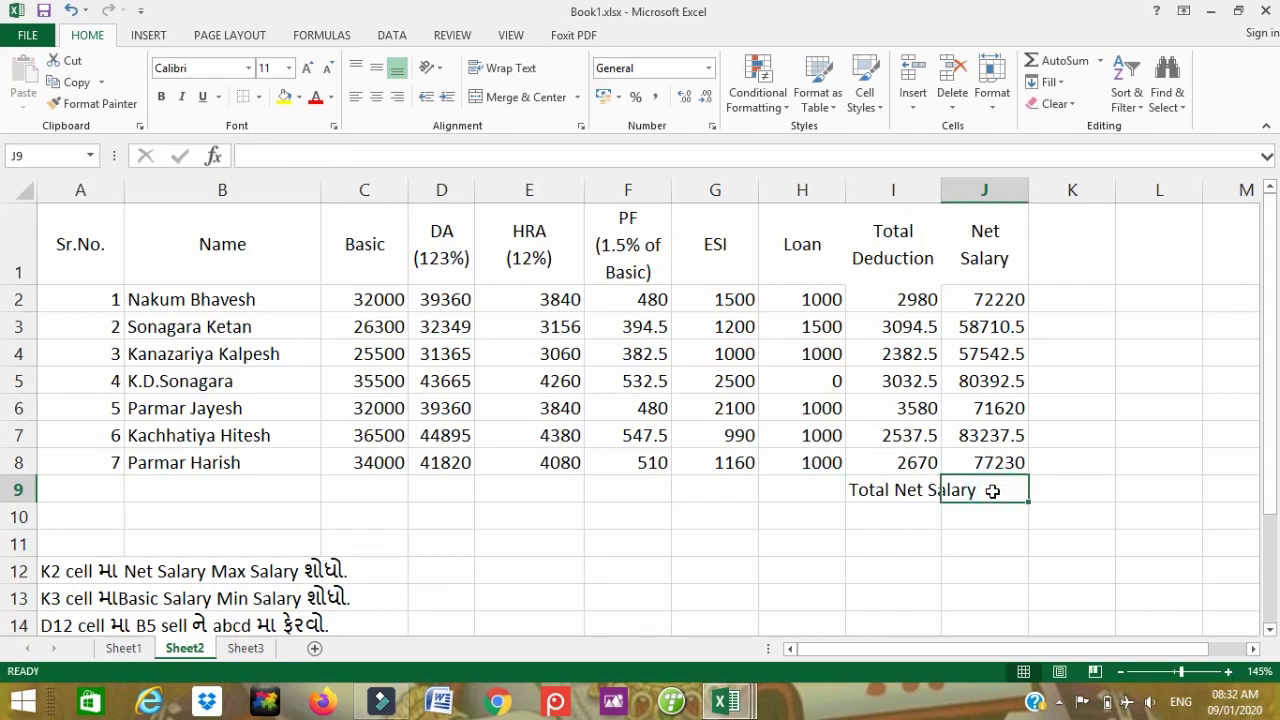
{"action": "type", "text": "=summ"}
{"action": "key", "text": "BackSpace"}
{"action": "type", "text": ")"}
{"action": "key", "text": "BackSpace"}
{"action": "type", "text": "("}
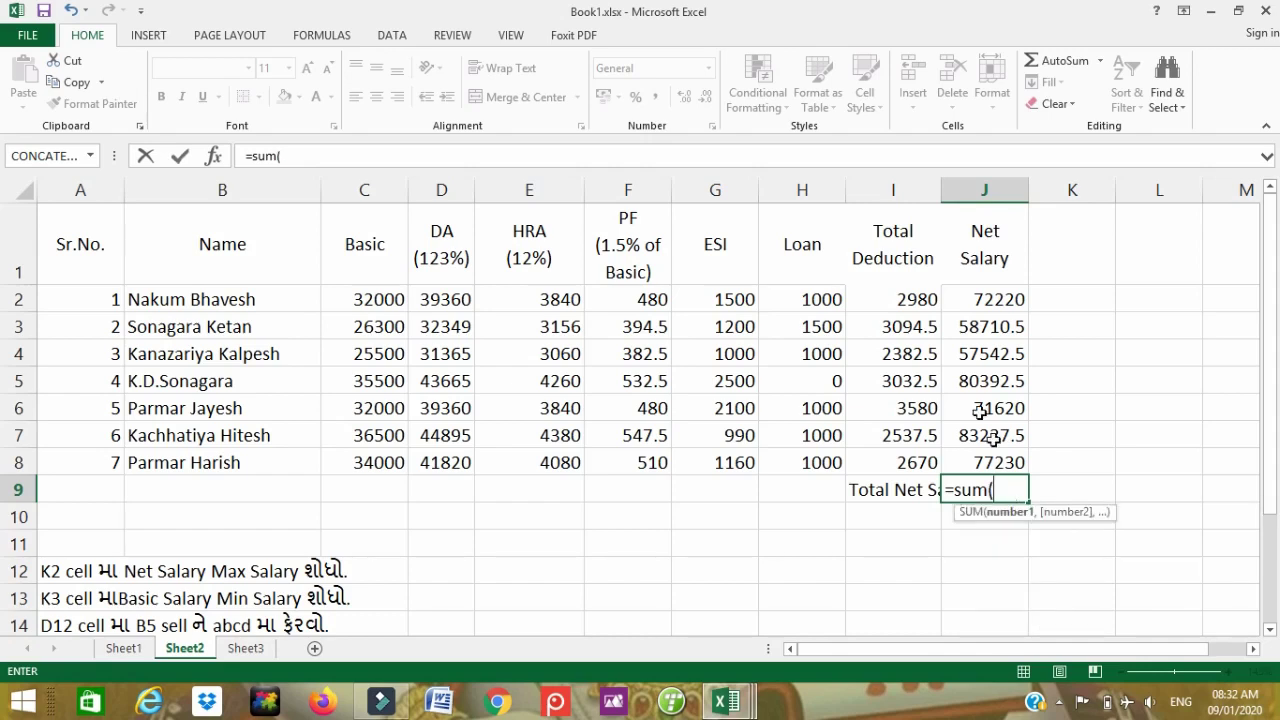
{"action": "left_click_drag", "start_coordinate": [980, 299], "coordinate": [1002, 452]}
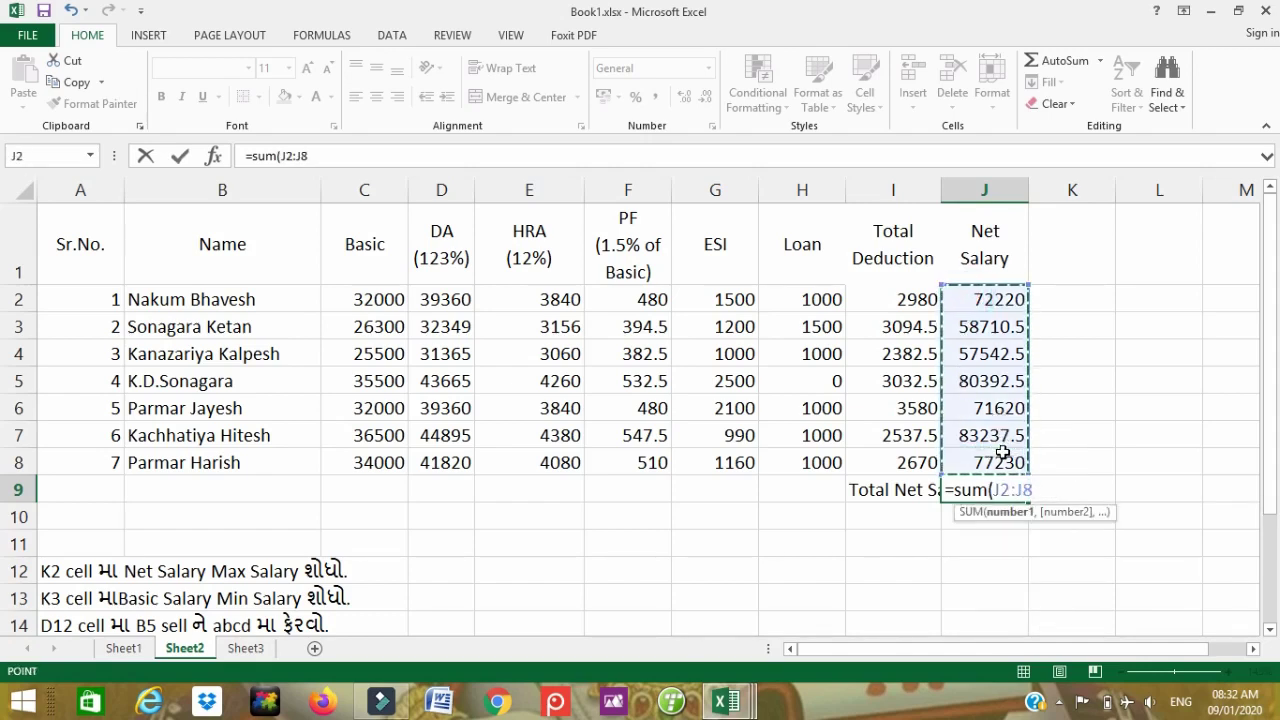
{"action": "type", "text": ")"}
{"action": "key", "text": "Return"}
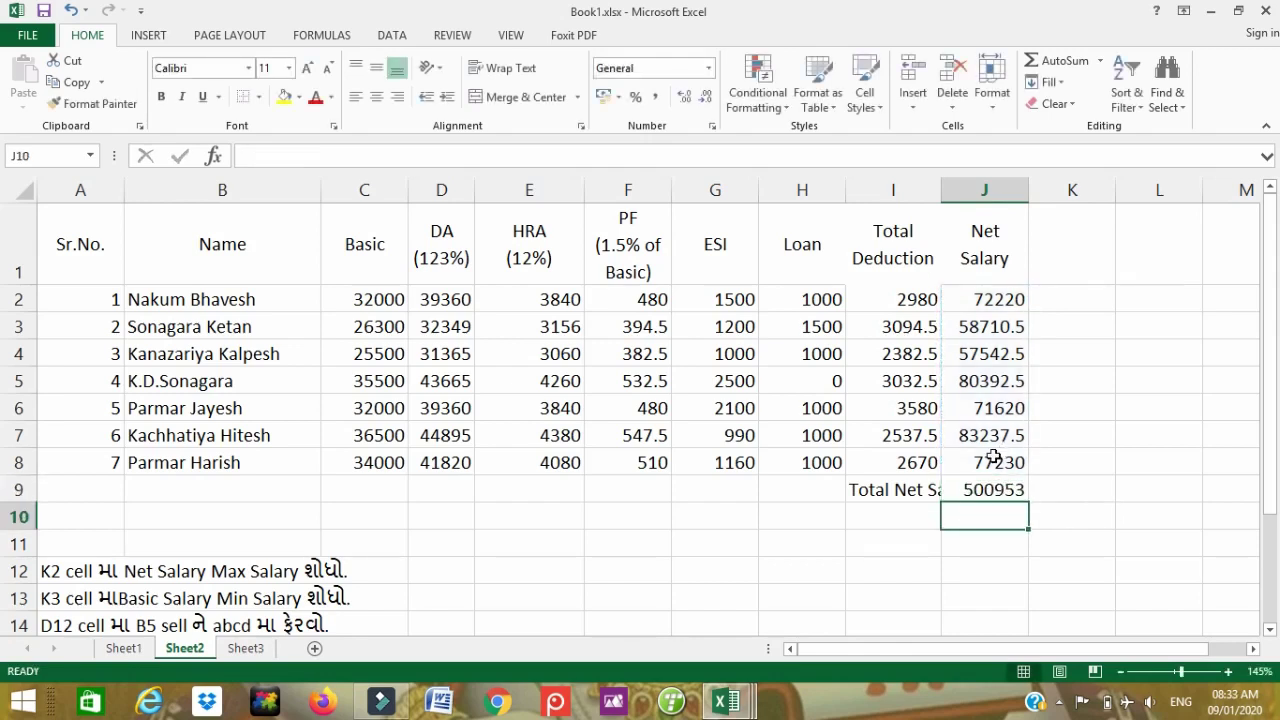
Step: Narrow column J slightly and autofit column I to its labels
{"action": "left_click_drag", "start_coordinate": [1028, 190], "coordinate": [1022, 190]}
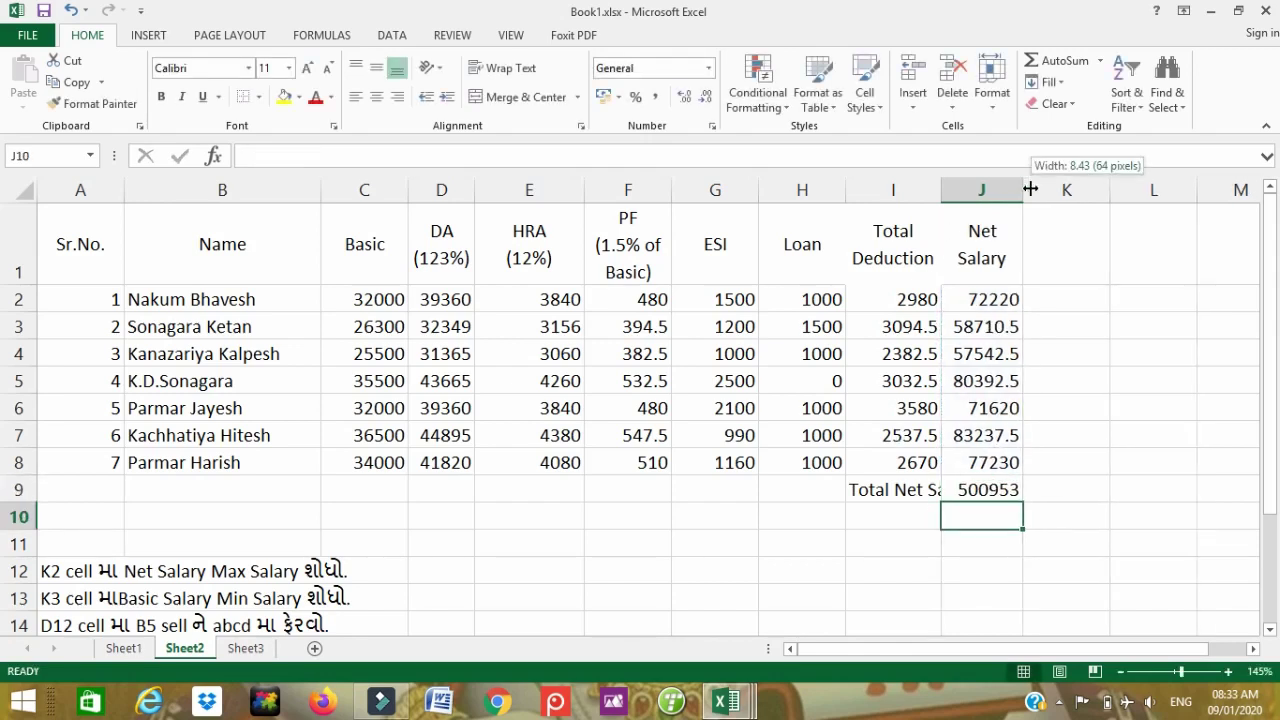
{"action": "double_click", "coordinate": [942, 191]}
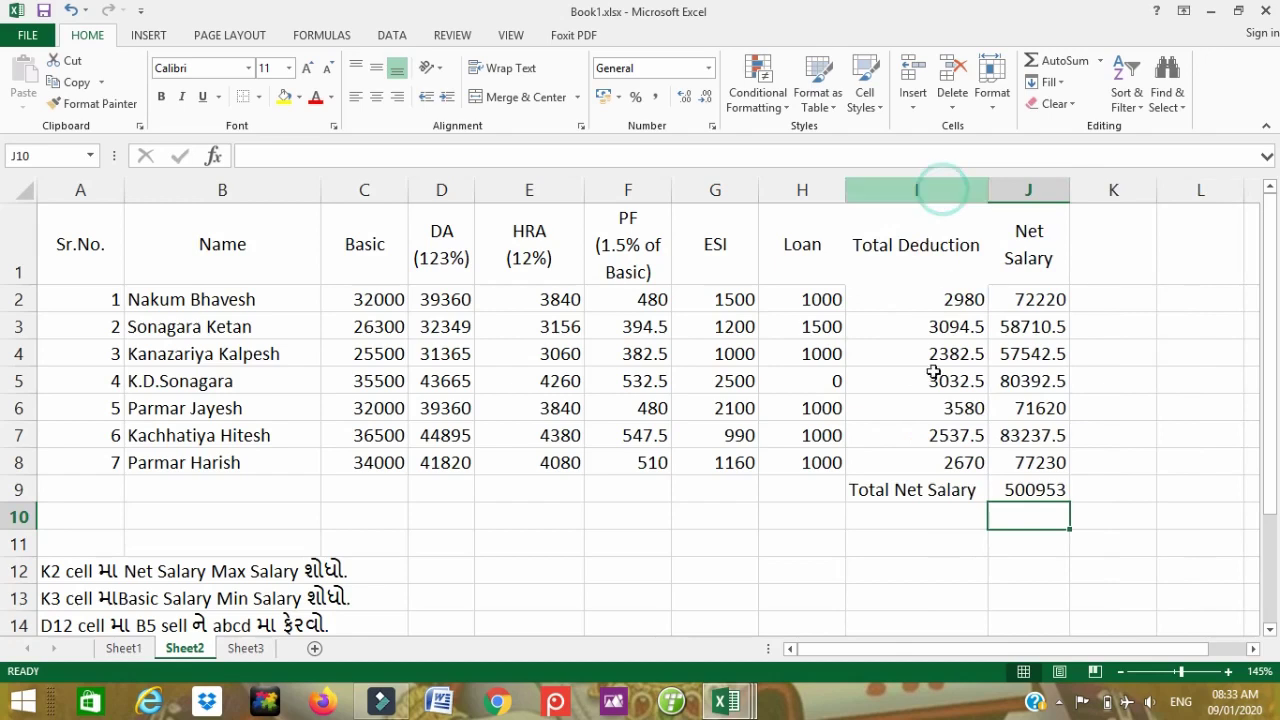
{"action": "left_click", "coordinate": [914, 408]}
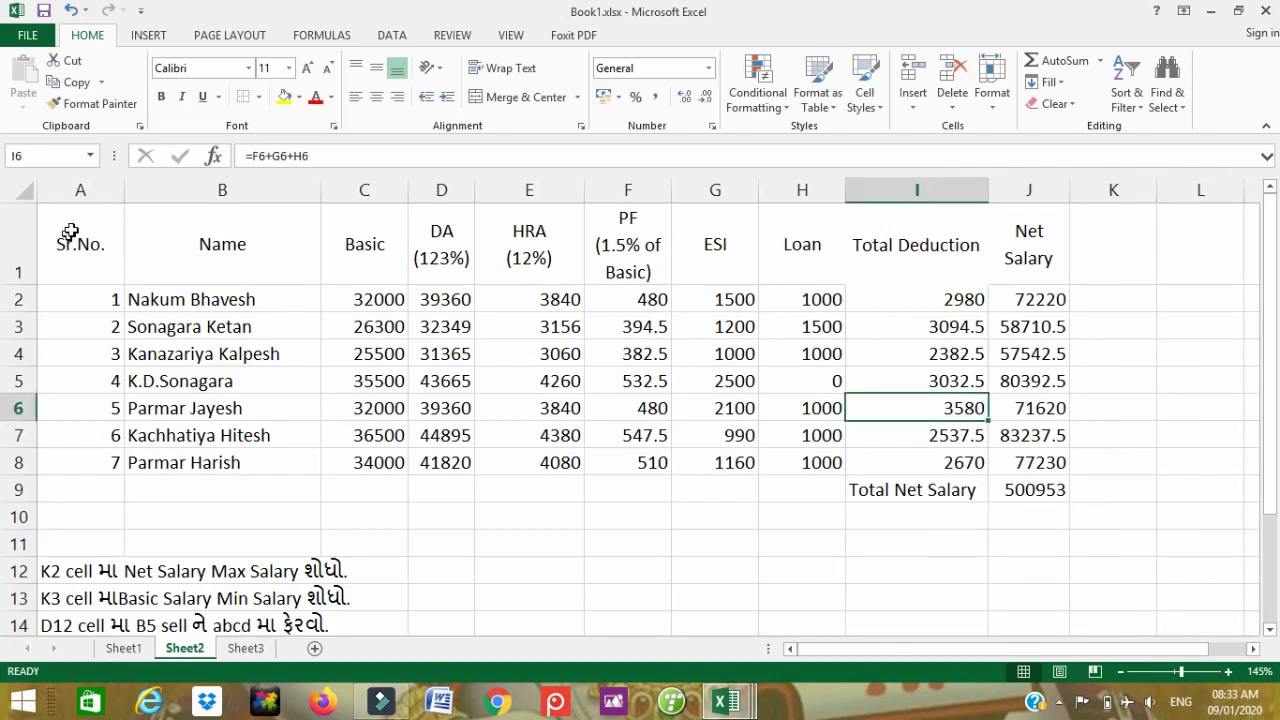
Step: Apply All Borders to the salary table A1:J9
{"action": "left_click_drag", "start_coordinate": [70, 232], "coordinate": [1030, 487]}
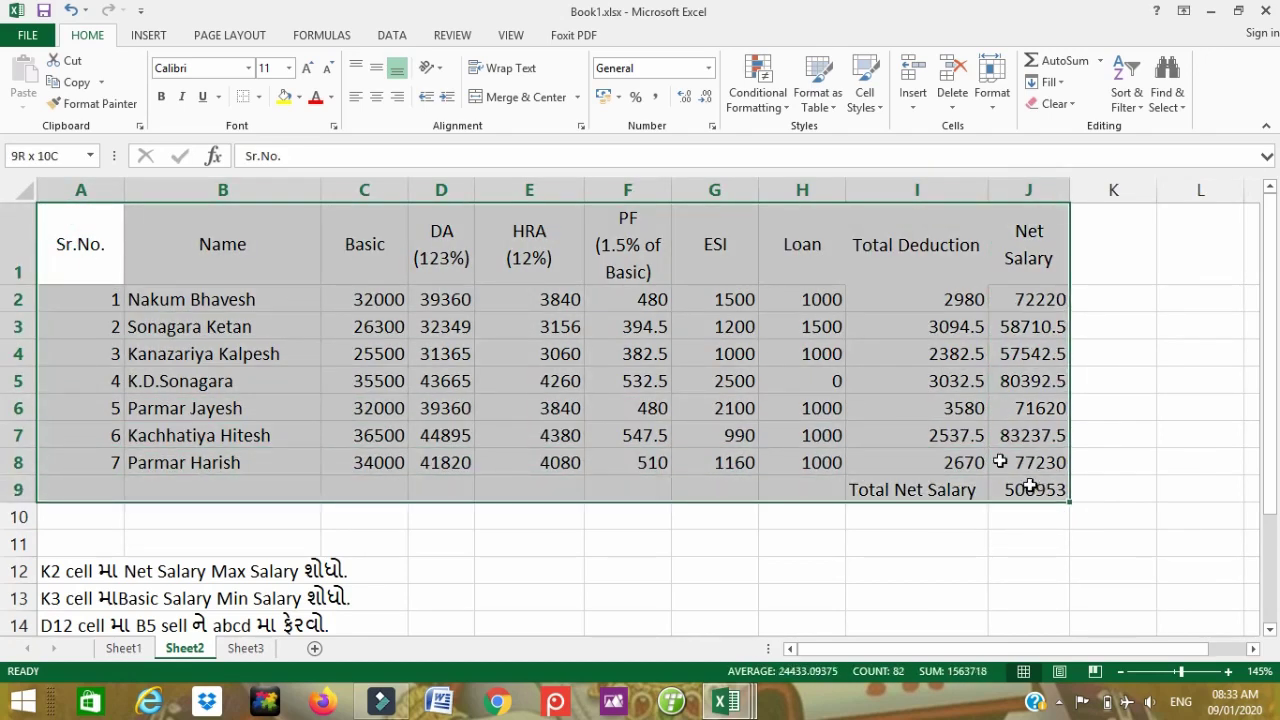
{"action": "left_click", "coordinate": [258, 97]}
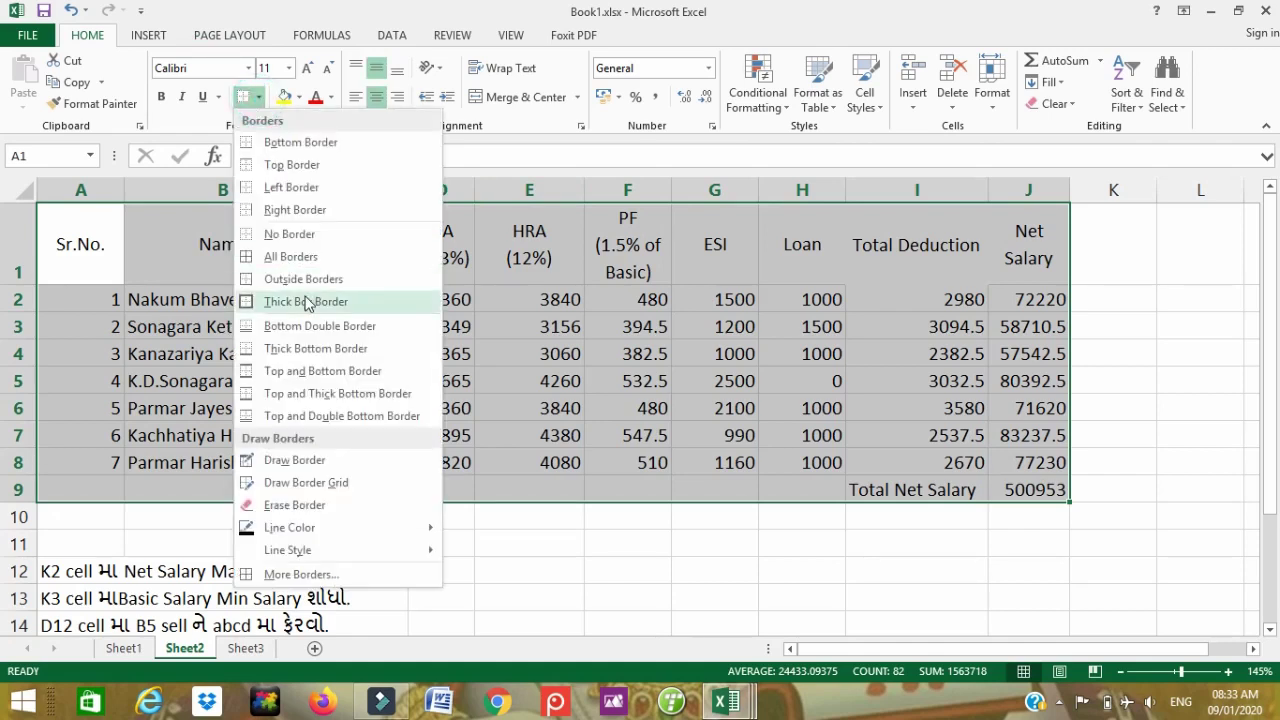
{"action": "left_click", "coordinate": [280, 256]}
{"action": "left_click", "coordinate": [610, 378]}
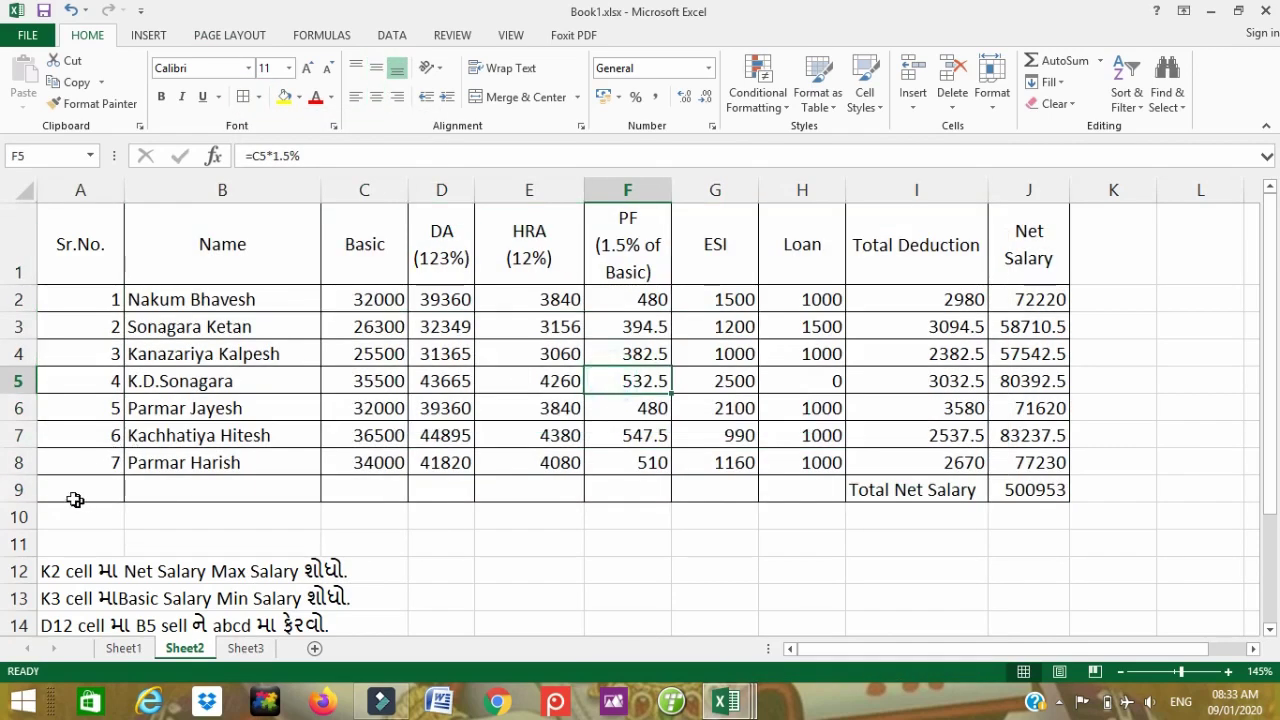
Step: Merge A9:I9 and right-align the Total Net Salary label
{"action": "left_click_drag", "start_coordinate": [75, 500], "coordinate": [910, 490]}
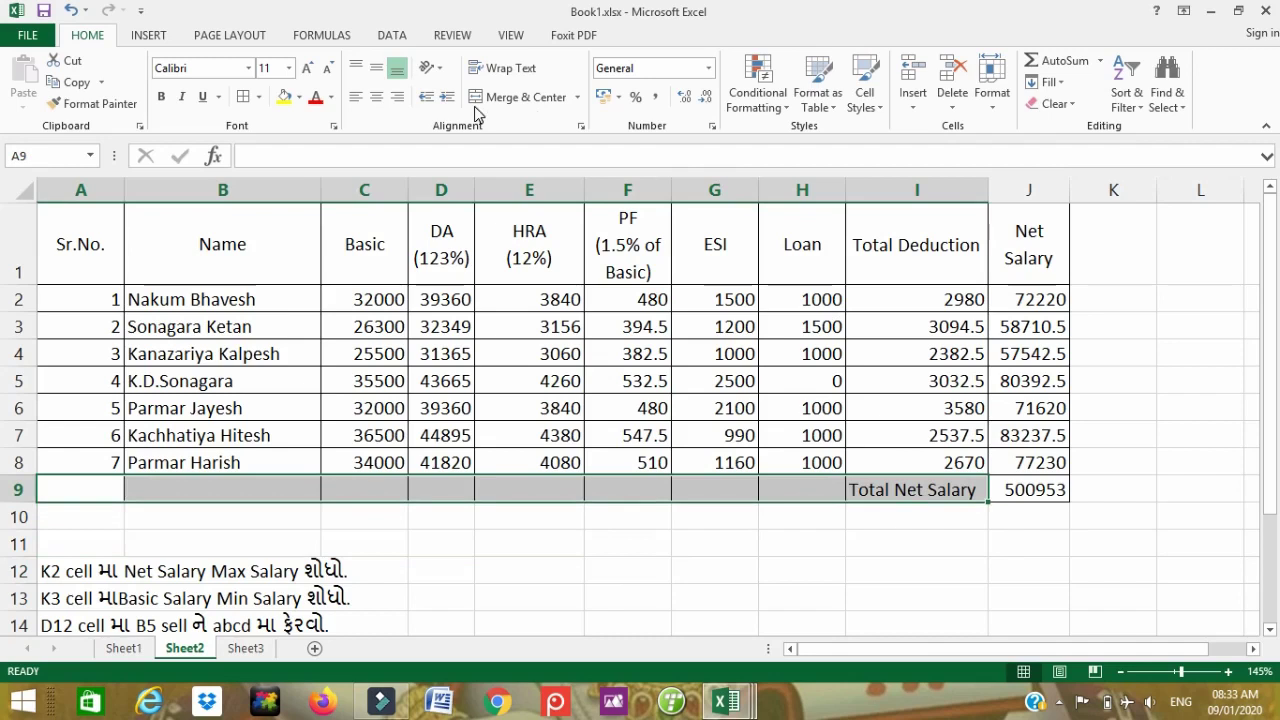
{"action": "left_click", "coordinate": [505, 97]}
{"action": "left_click", "coordinate": [398, 97]}
Step: Review the formulas in I7, D4 and J9
{"action": "left_click", "coordinate": [852, 430]}
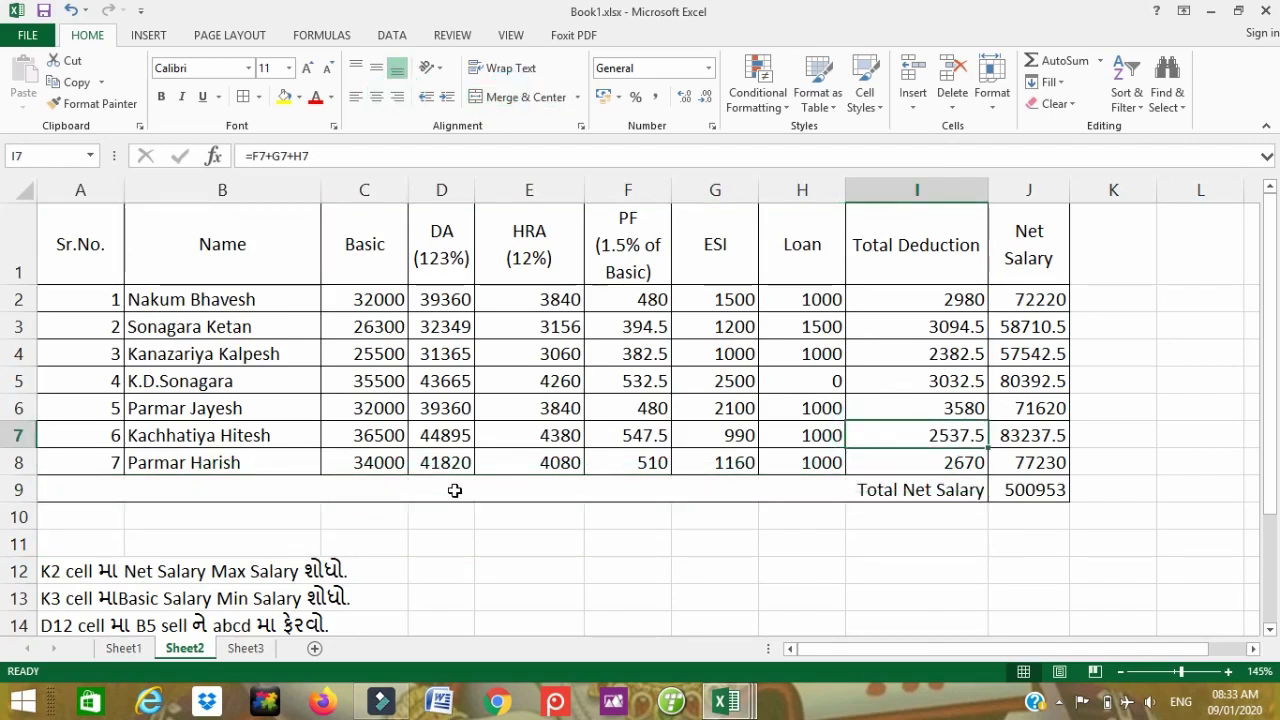
{"action": "left_click", "coordinate": [437, 350]}
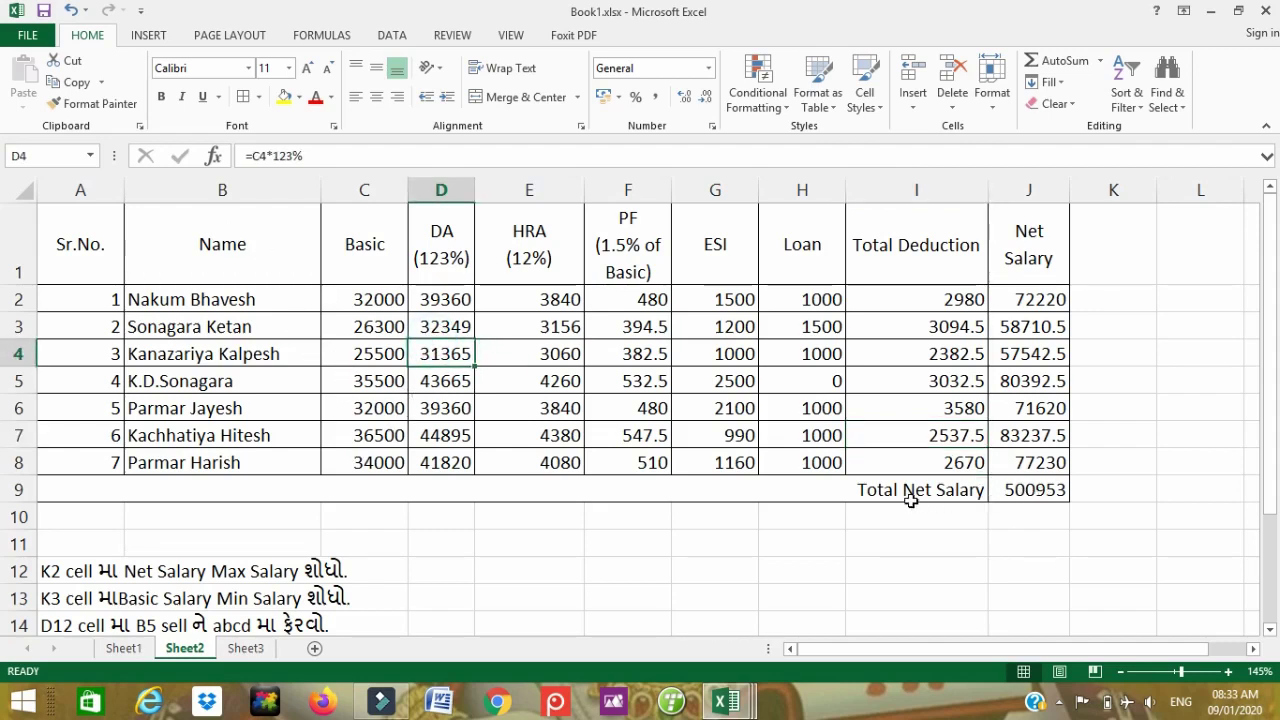
{"action": "left_click", "coordinate": [1028, 491]}
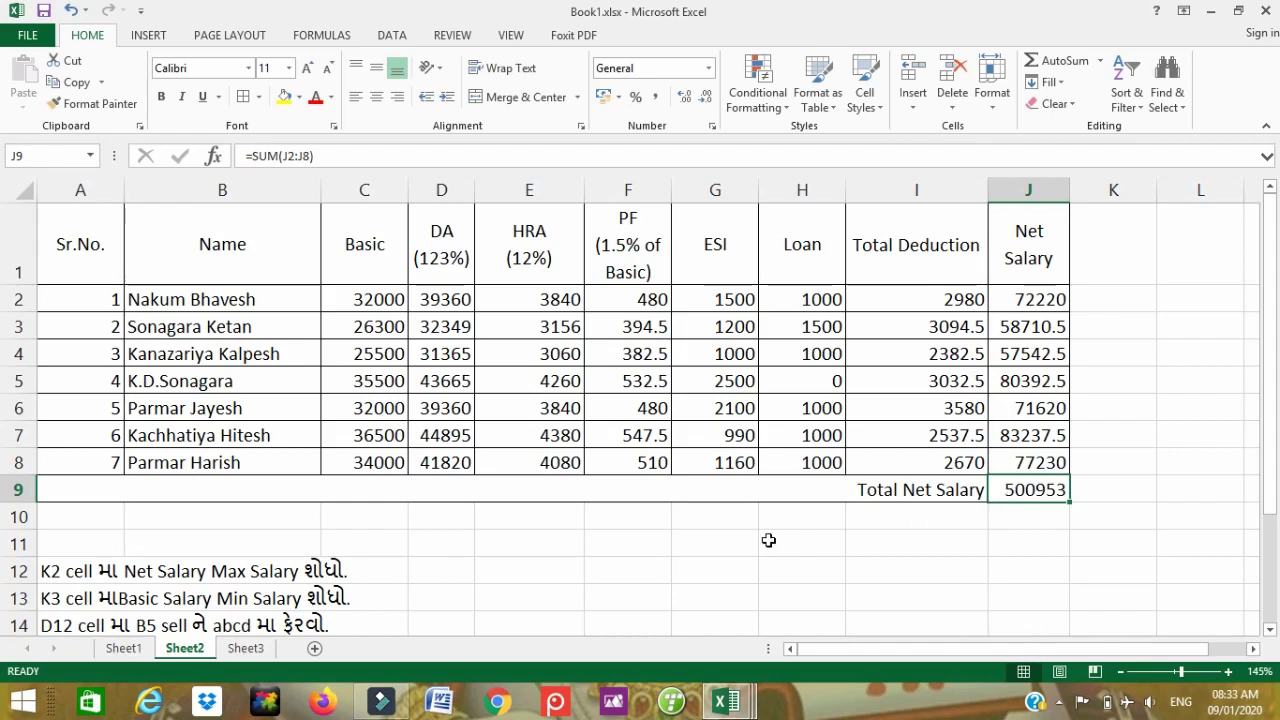
{"action": "scroll", "coordinate": [600, 460], "scroll_direction": "down", "scroll_amount": 1}
{"action": "left_click", "coordinate": [381, 490]}
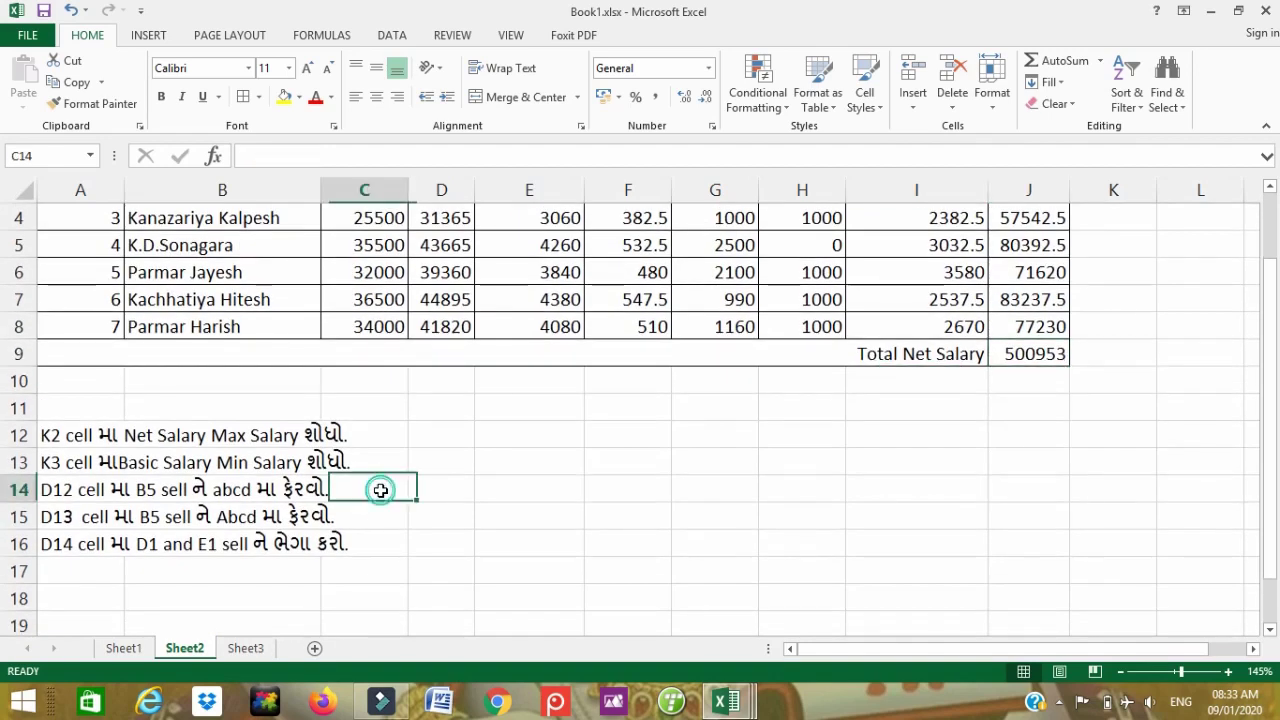
{"action": "scroll", "coordinate": [134, 456], "scroll_direction": "up", "scroll_amount": 1}
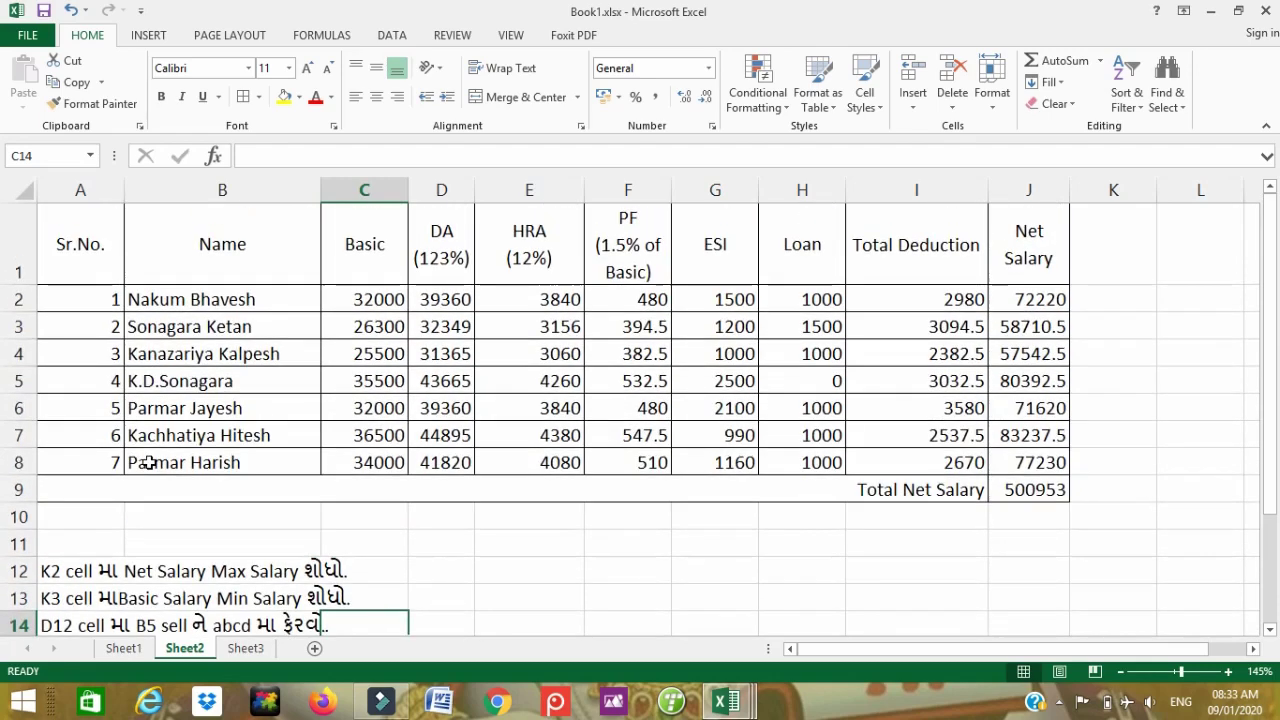
{"action": "scroll", "coordinate": [140, 460], "scroll_direction": "down", "scroll_amount": 1}
{"action": "scroll", "coordinate": [149, 462], "scroll_direction": "up", "scroll_amount": 1}
{"action": "scroll", "coordinate": [149, 462], "scroll_direction": "up", "scroll_amount": 1}
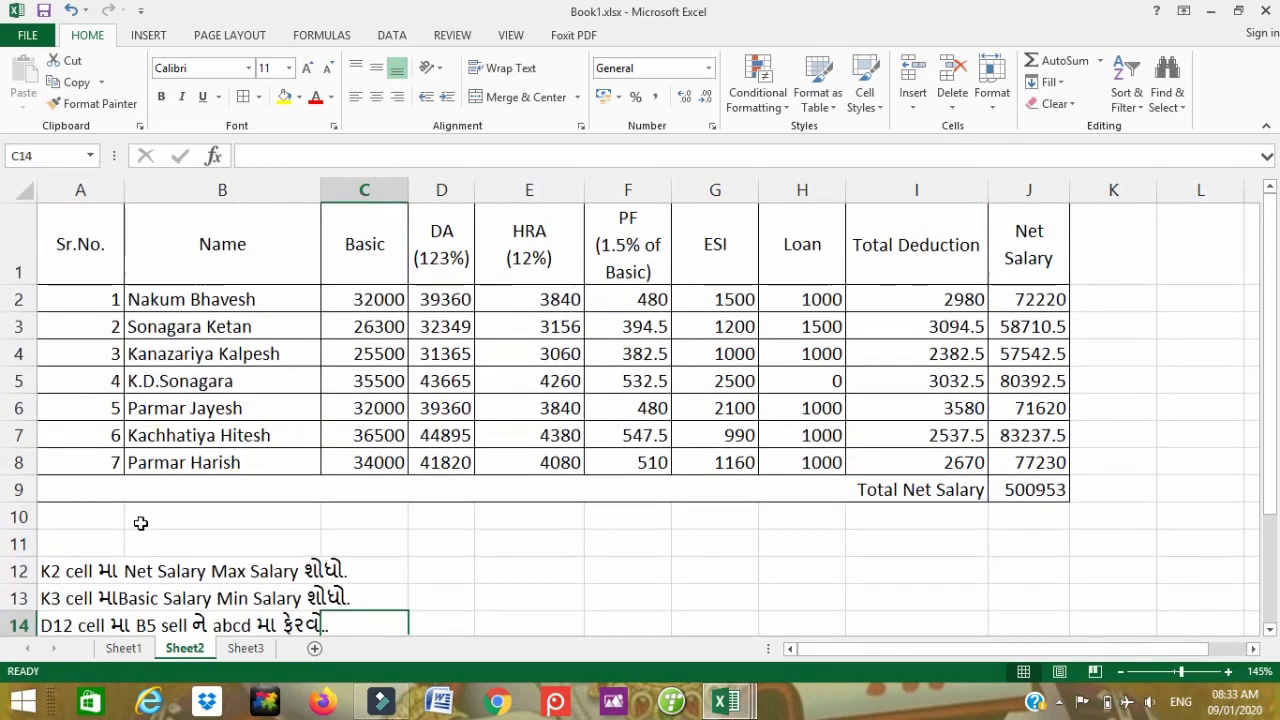
{"action": "scroll", "coordinate": [140, 520], "scroll_direction": "down", "scroll_amount": 1}
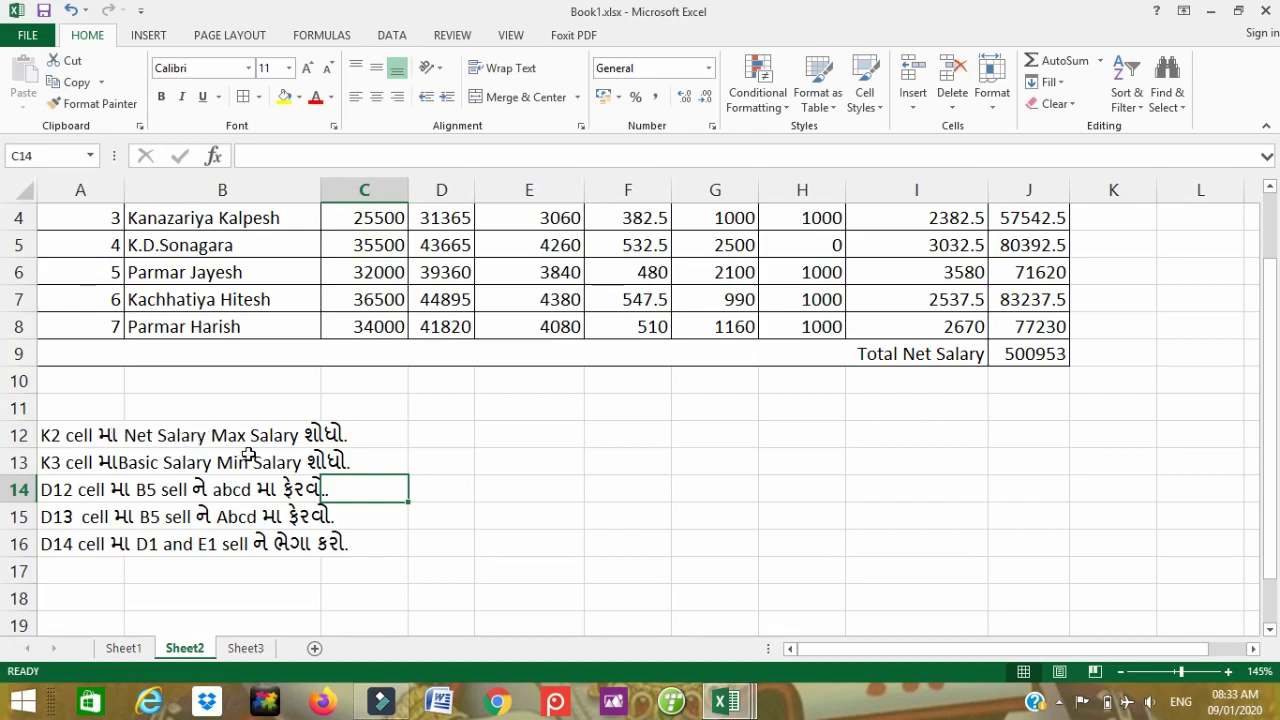
{"action": "scroll", "coordinate": [248, 455], "scroll_direction": "up", "scroll_amount": 1}
{"action": "left_click", "coordinate": [1117, 303]}
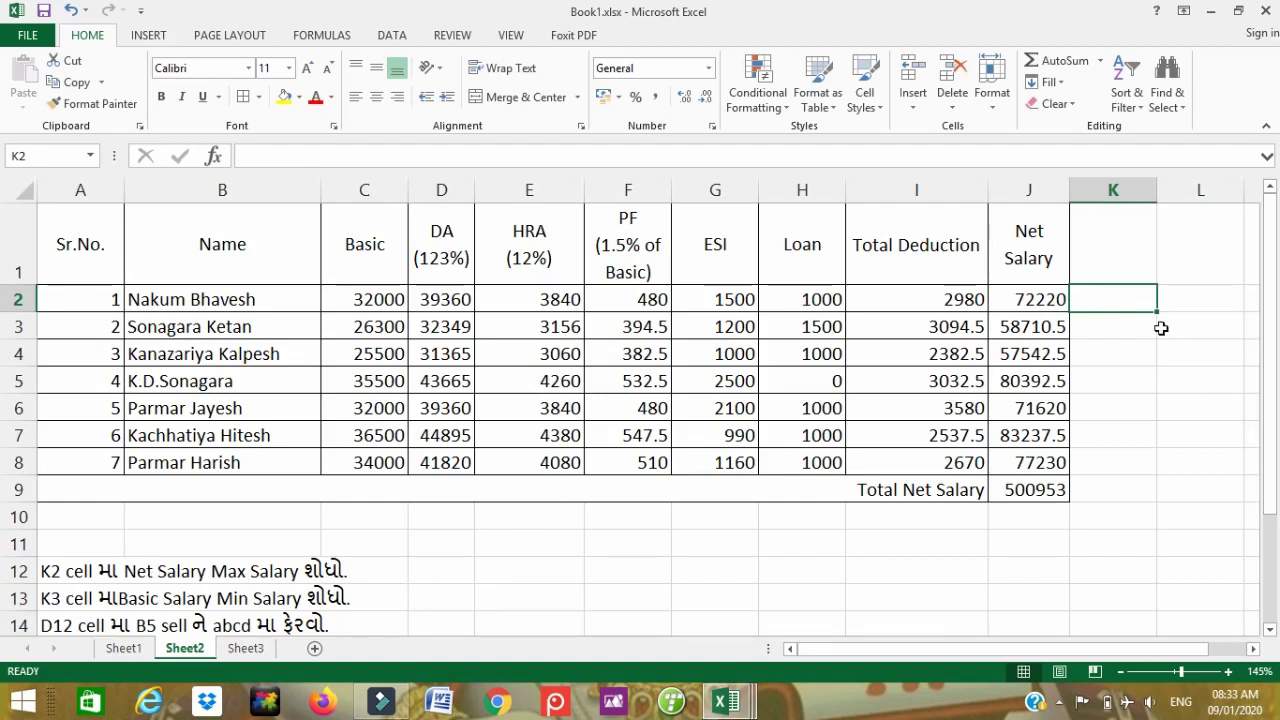
Step: Enter =MAX(J2:J8) in K2 for the highest net salary, 83237.5
{"action": "type", "text": "="}
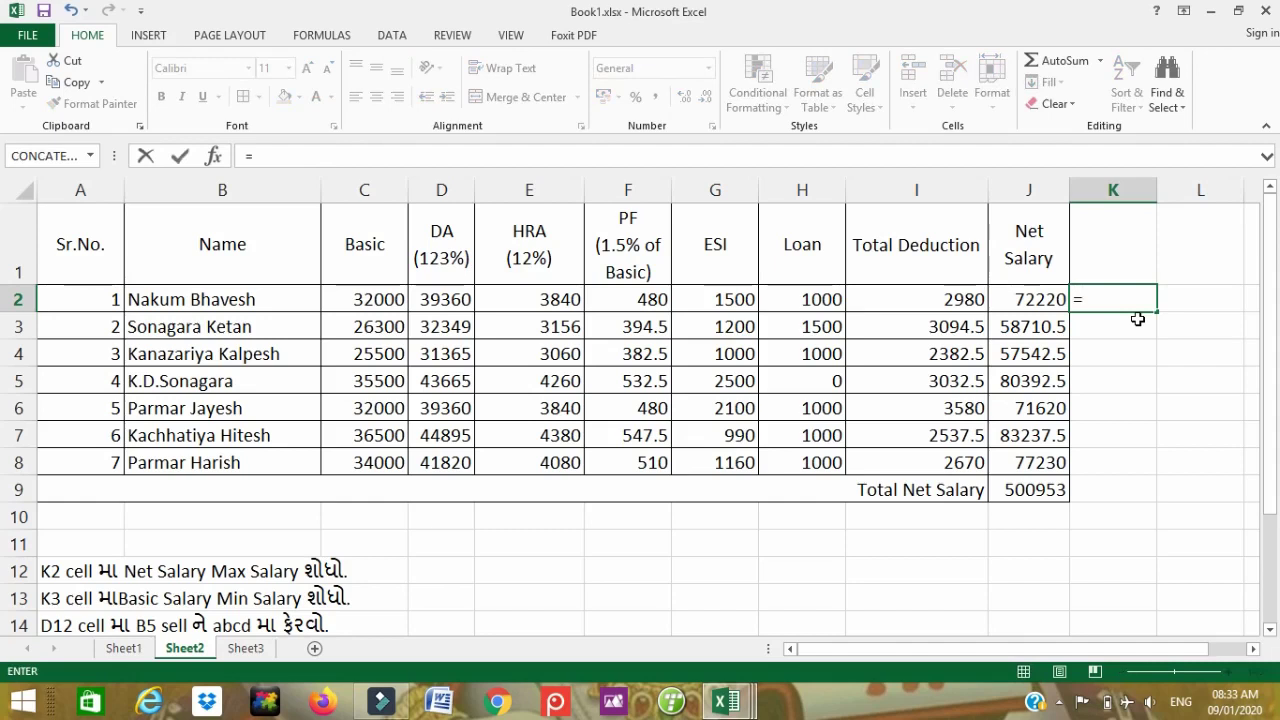
{"action": "type", "text": "ma"}
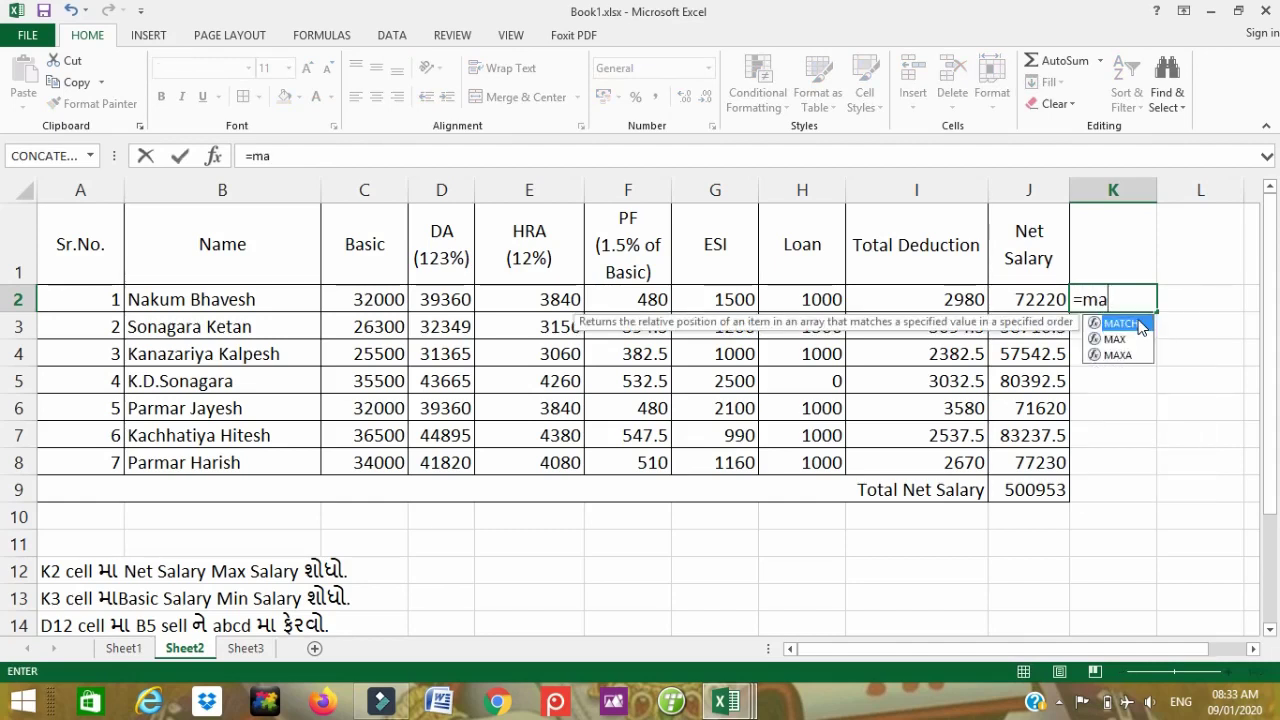
{"action": "type", "text": "x("}
{"action": "left_click_drag", "start_coordinate": [1030, 292], "coordinate": [1028, 447]}
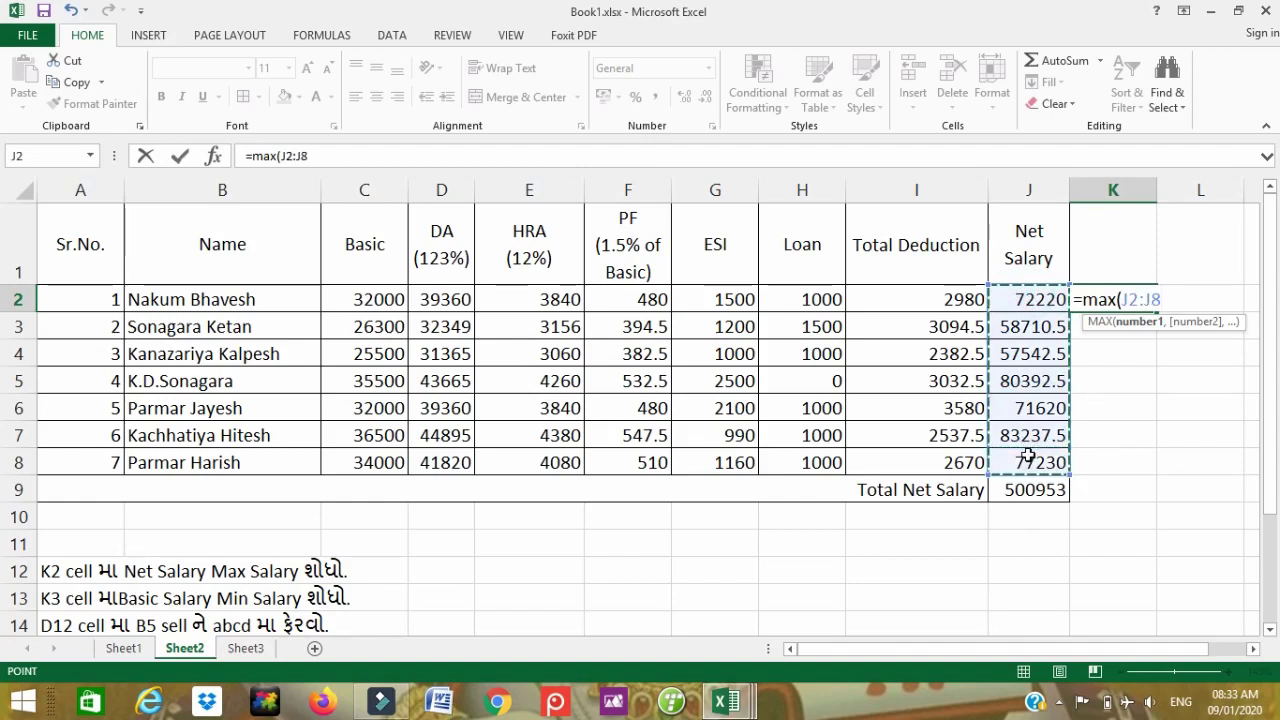
{"action": "key", "text": "Return"}
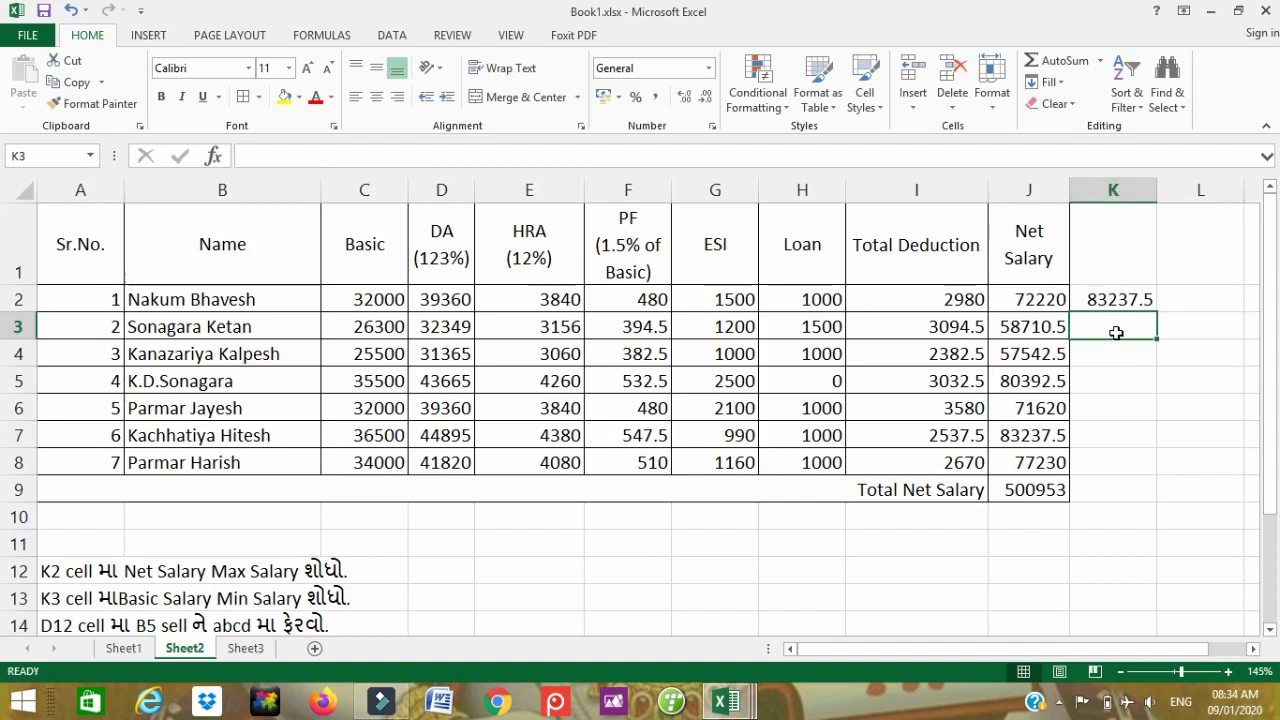
Step: Enter =MIN(C2:C8) in K3 for the lowest basic salary, 25500
{"action": "type", "text": "="}
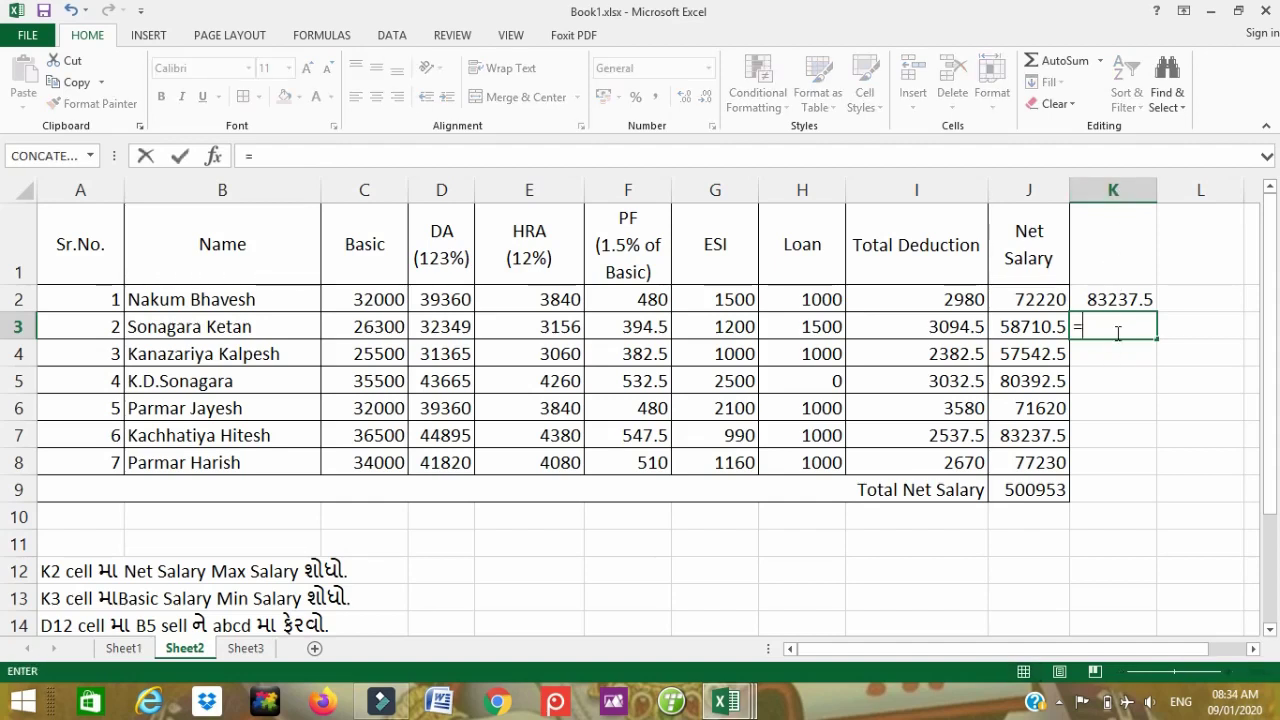
{"action": "type", "text": "min("}
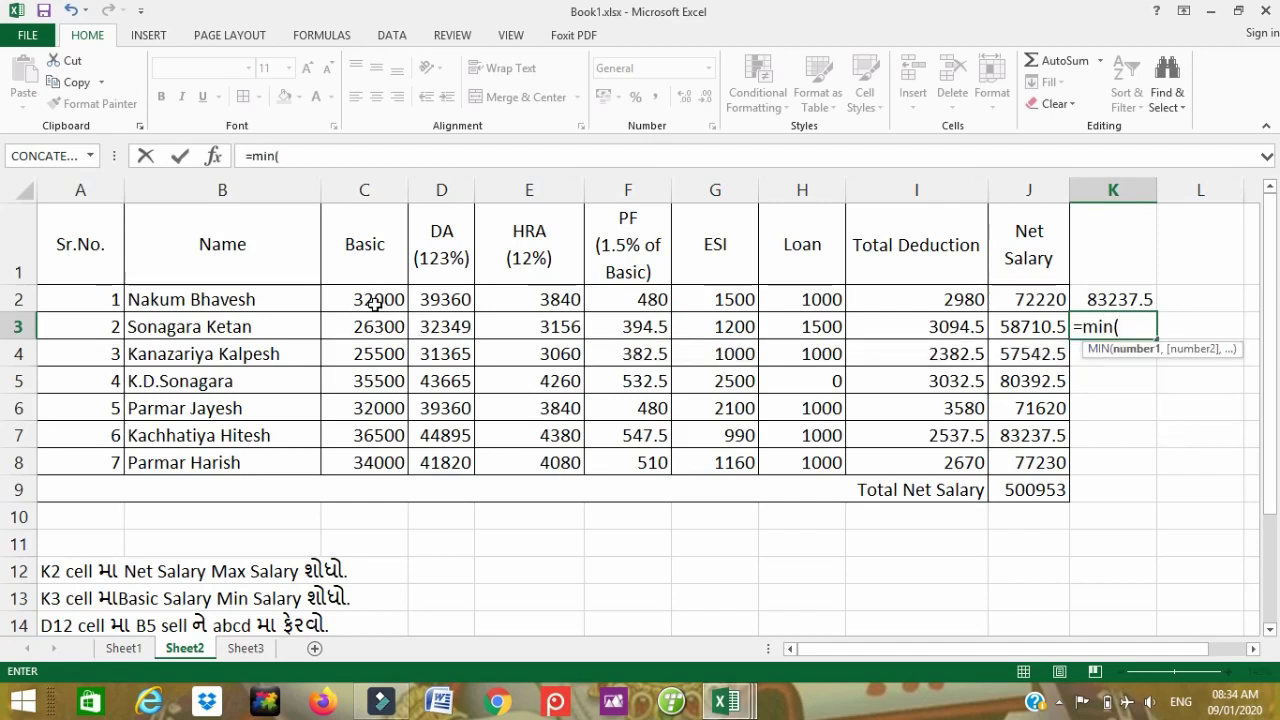
{"action": "left_click_drag", "start_coordinate": [356, 303], "coordinate": [372, 464]}
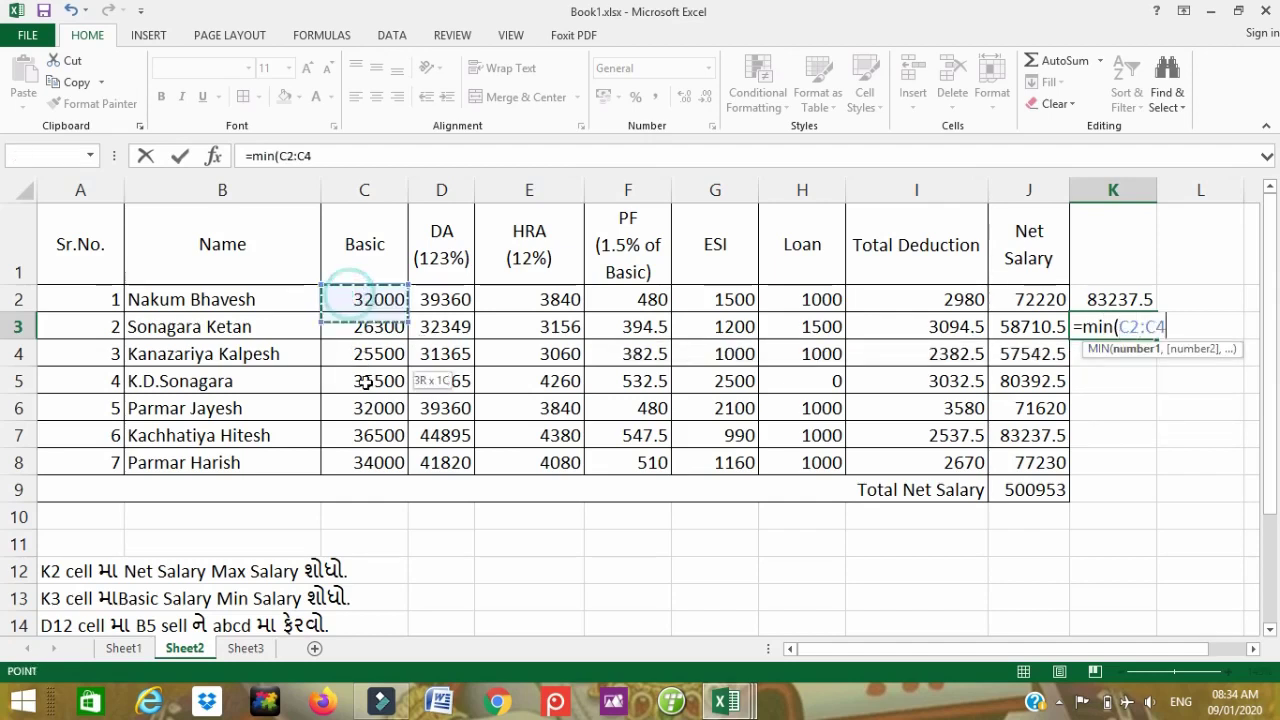
{"action": "key", "text": "Return"}
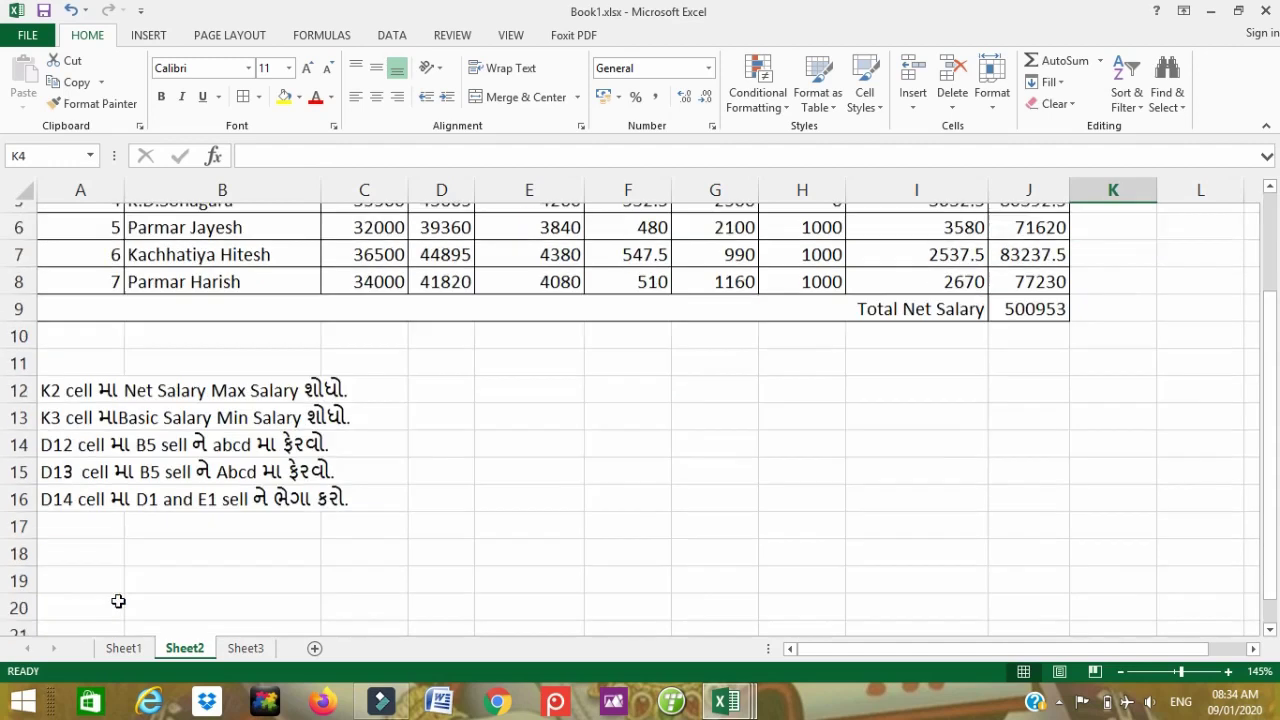
{"action": "scroll", "coordinate": [110, 598], "scroll_direction": "down", "scroll_amount": 2}
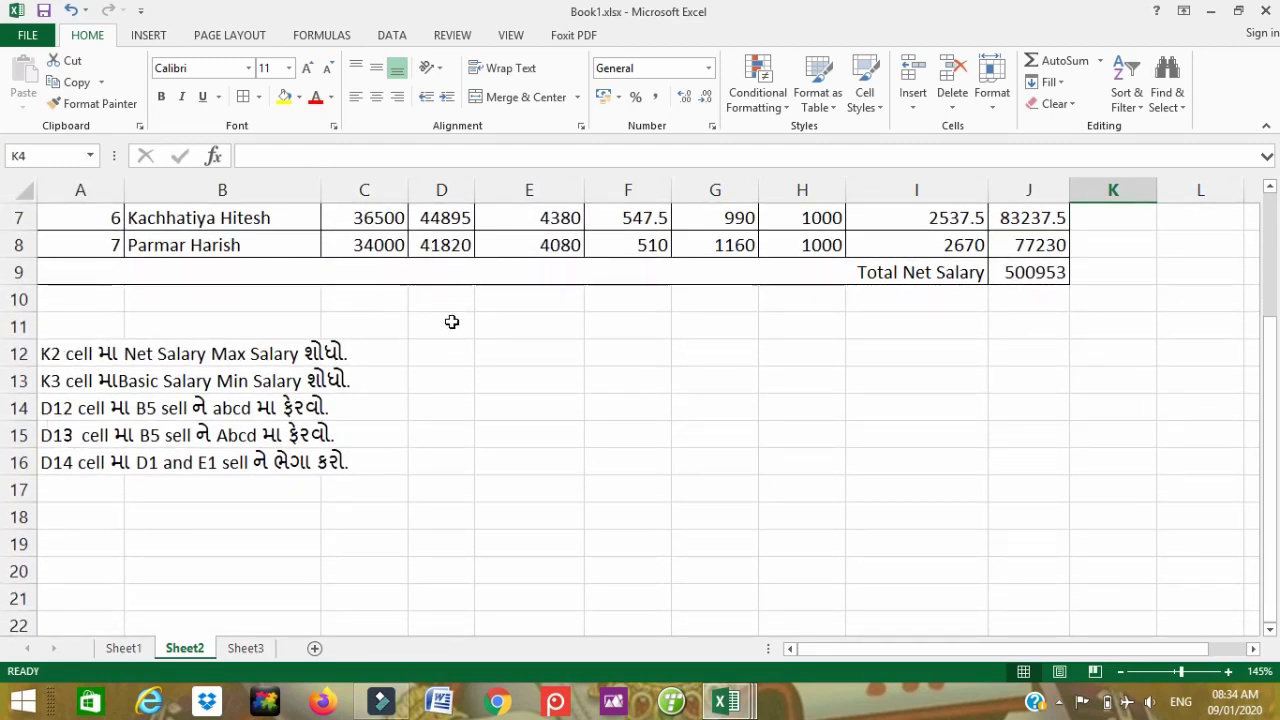
{"action": "left_click", "coordinate": [428, 354]}
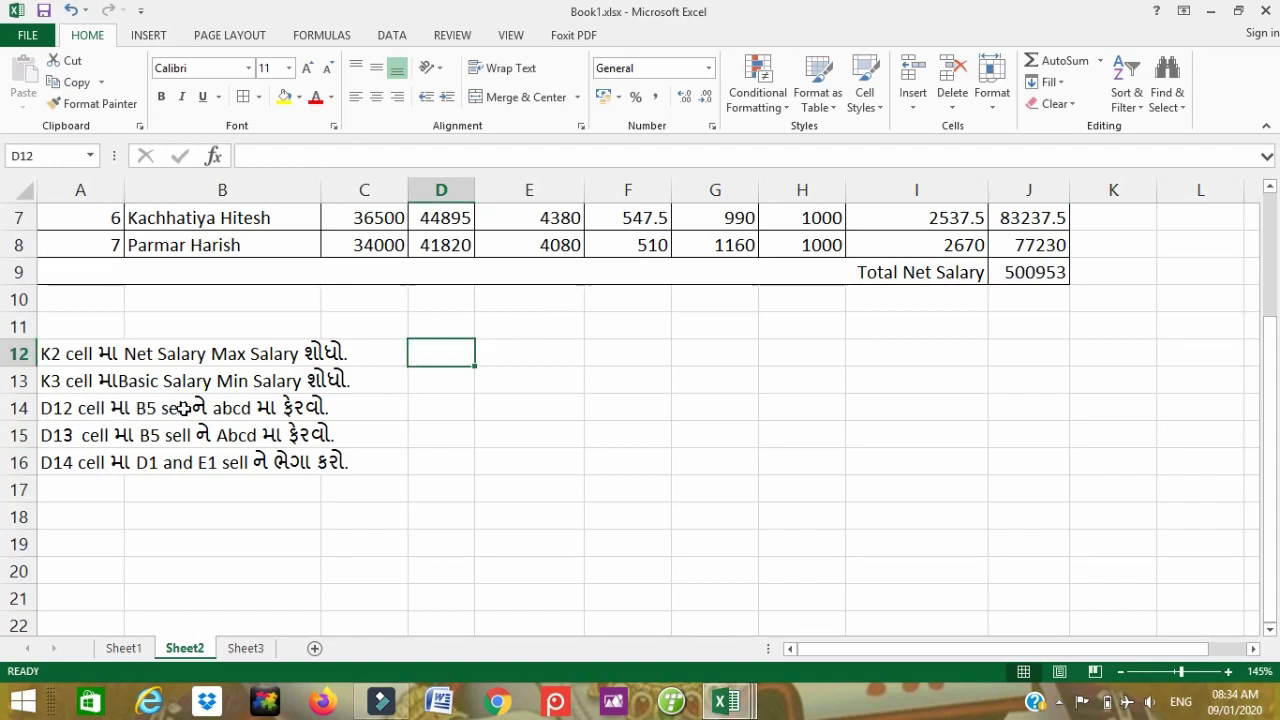
{"action": "double_click", "coordinate": [223, 408]}
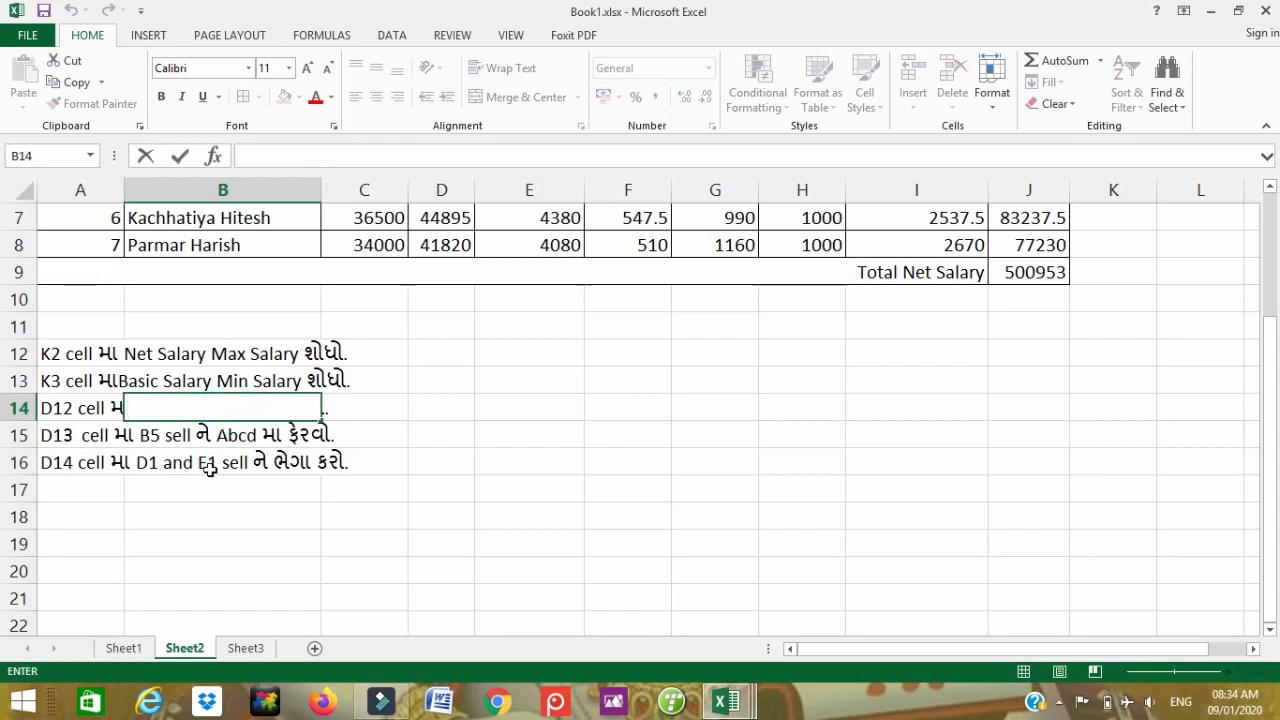
{"action": "key", "text": "Escape"}
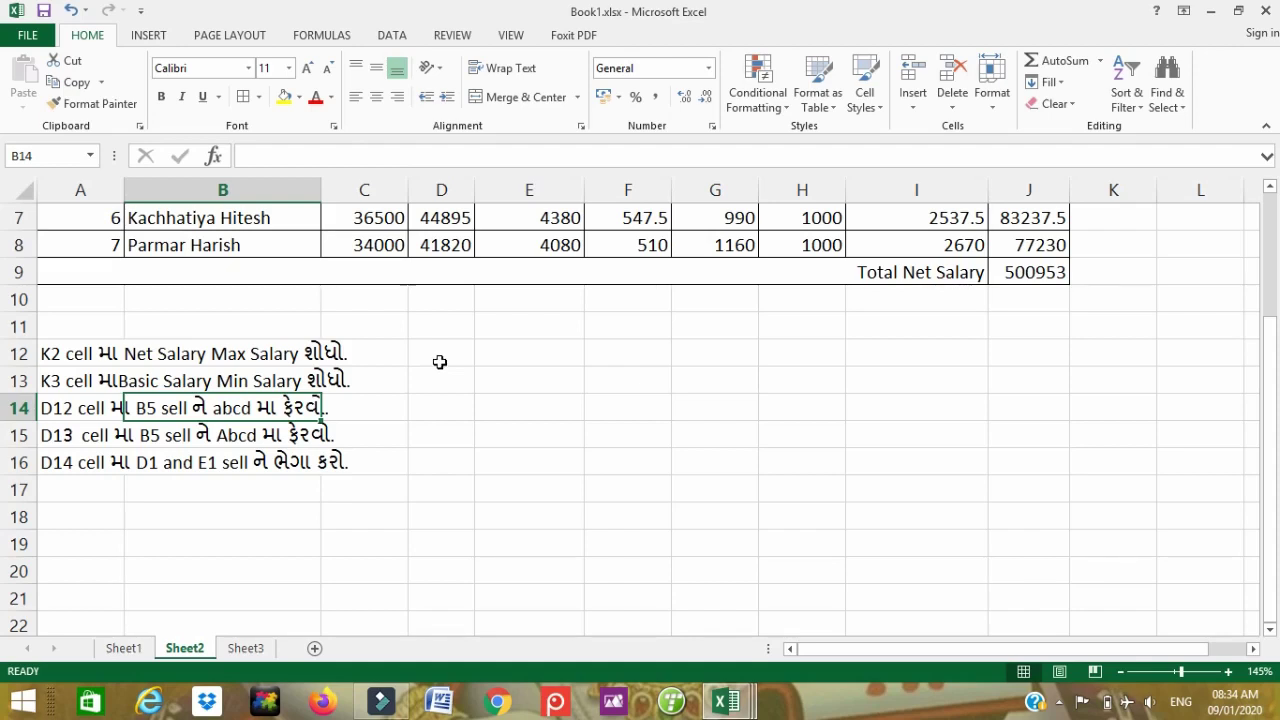
{"action": "double_click", "coordinate": [440, 362]}
{"action": "type", "text": "="}
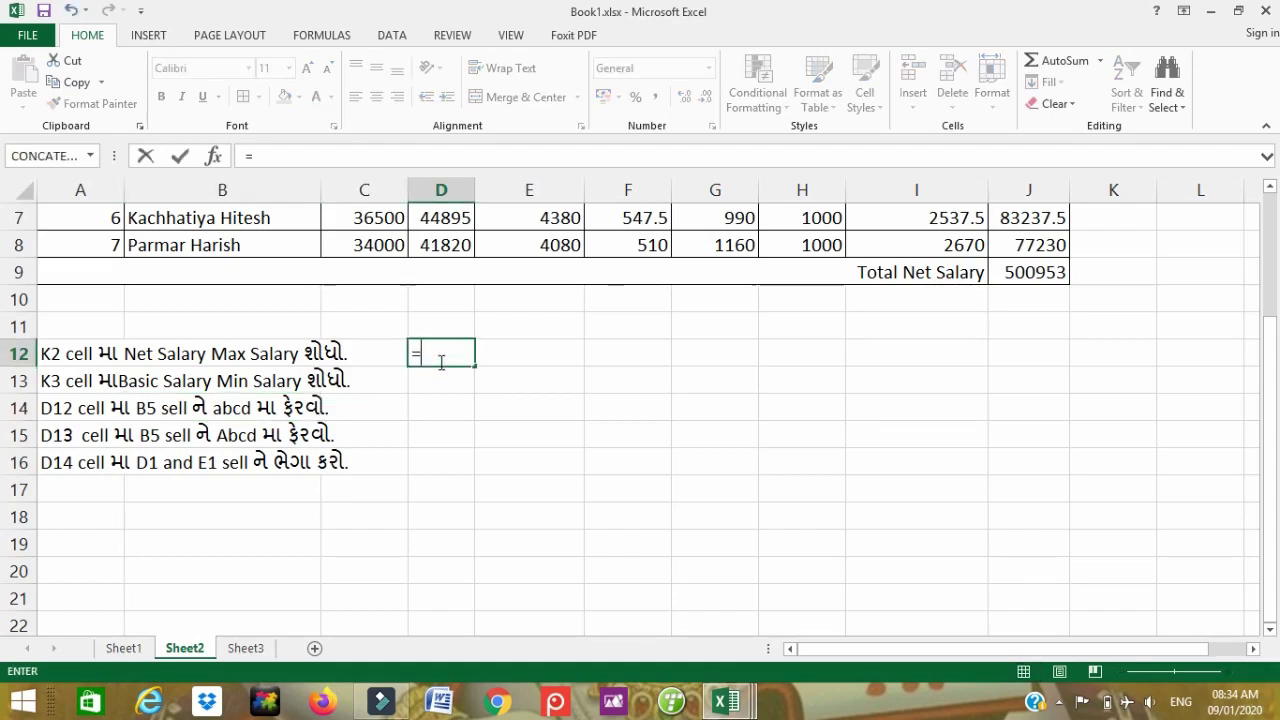
{"action": "type", "text": "loew"}
{"action": "key", "text": "BackSpace"}
{"action": "key", "text": "BackSpace"}
{"action": "type", "text": "wer"}
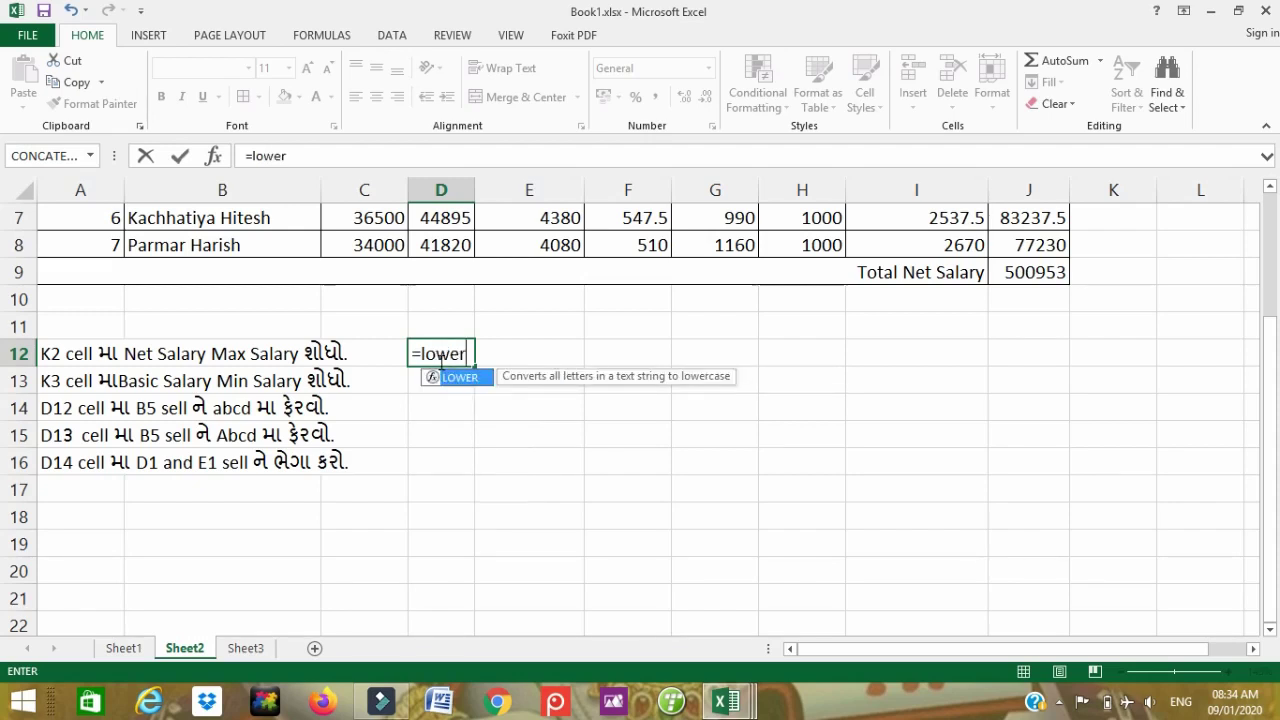
{"action": "type", "text": "("}
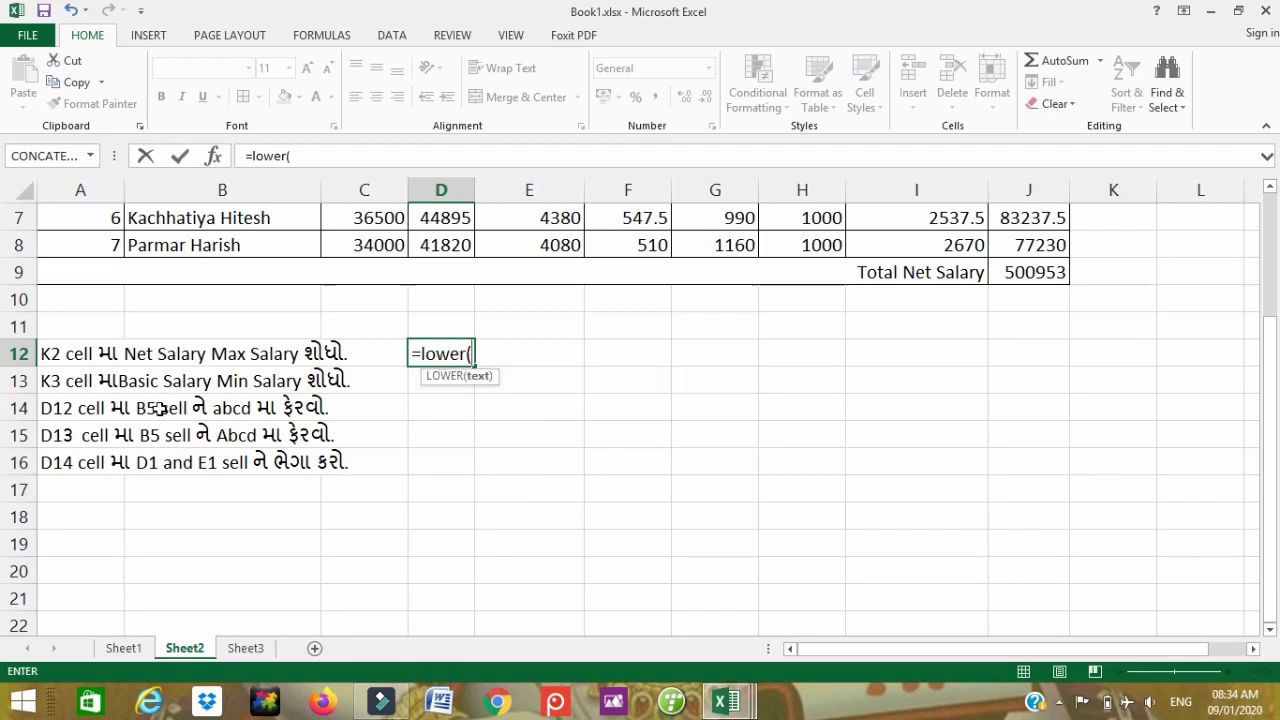
{"action": "scroll", "coordinate": [157, 408], "scroll_direction": "up", "scroll_amount": 2}
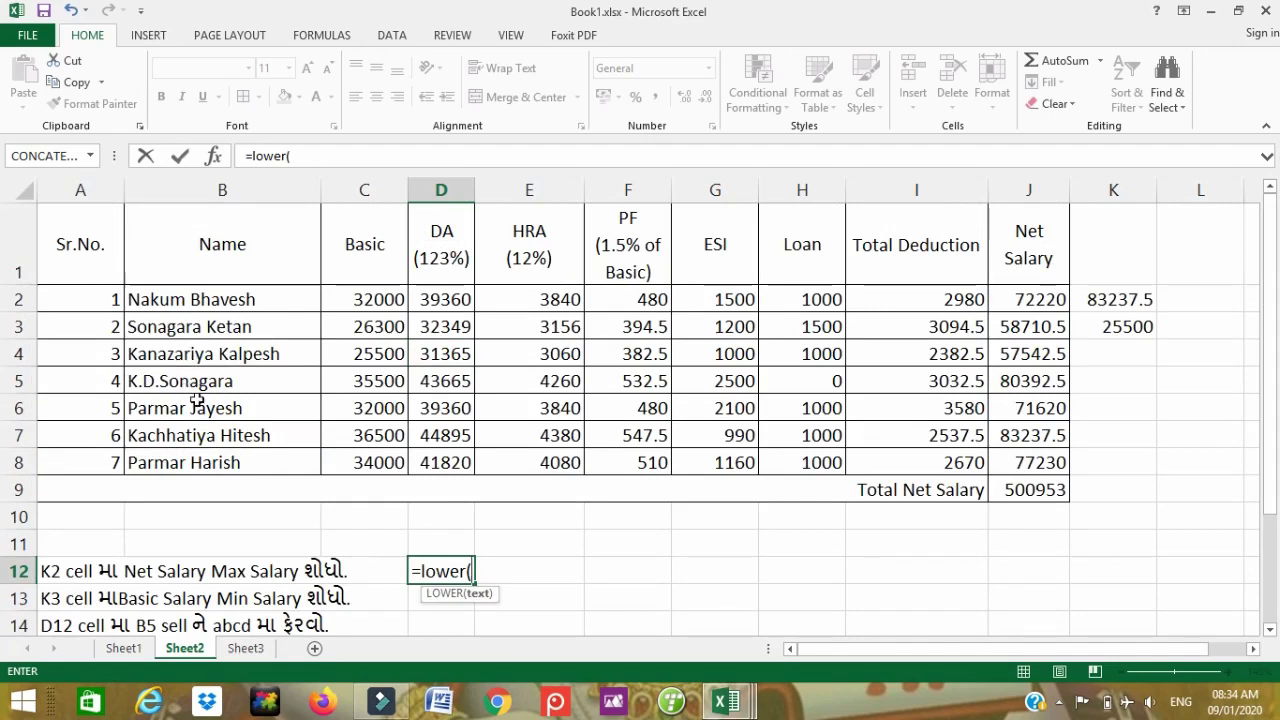
{"action": "left_click", "coordinate": [197, 404]}
{"action": "key", "text": "Return"}
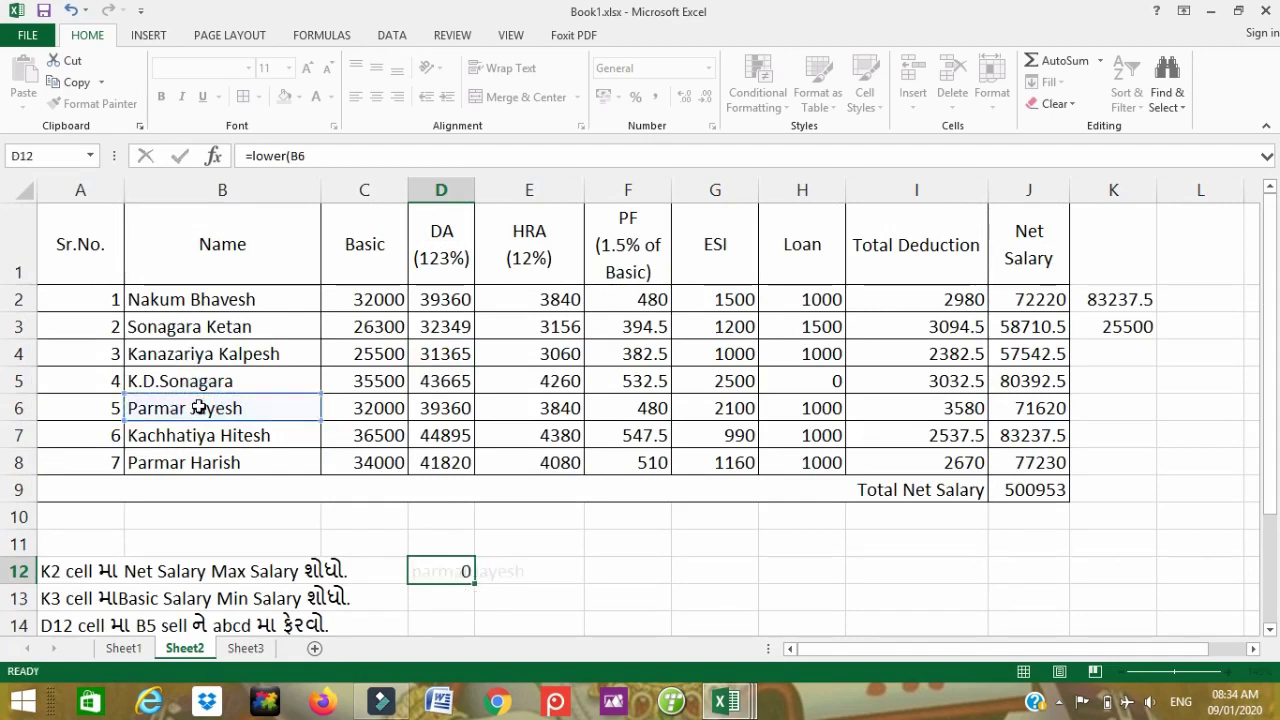
{"action": "scroll", "coordinate": [543, 528], "scroll_direction": "down", "scroll_amount": 1}
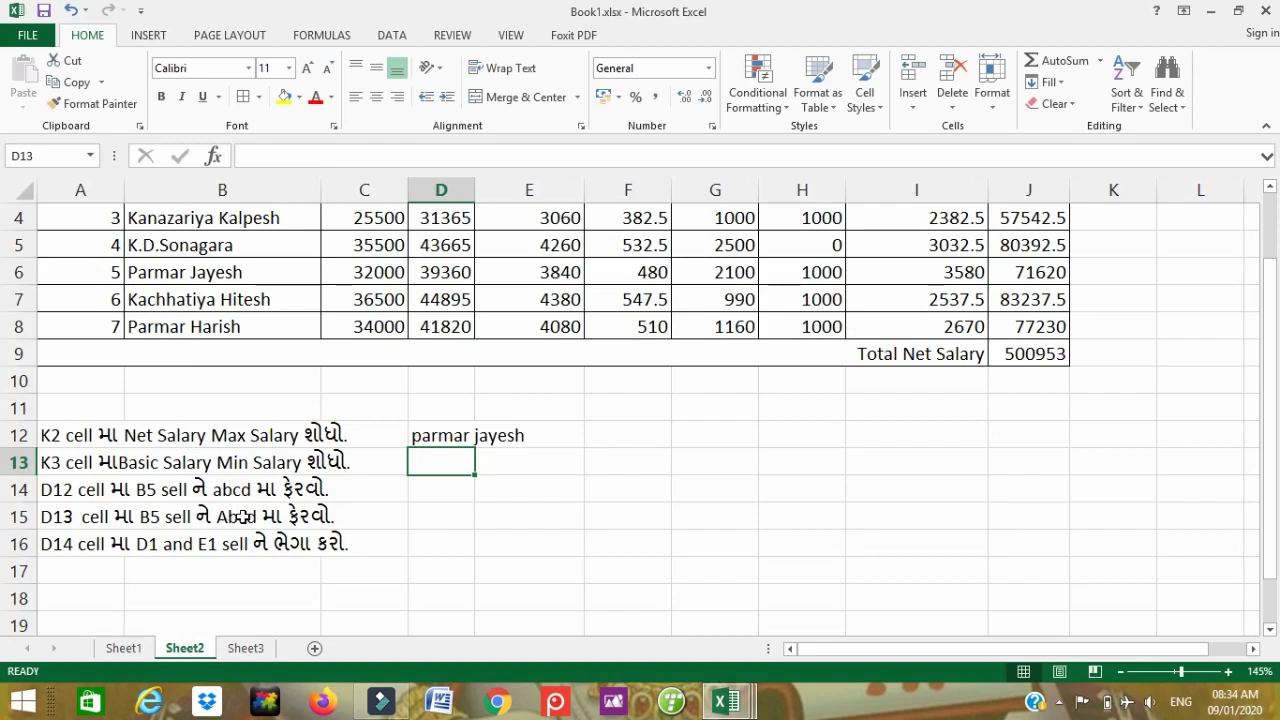
{"action": "left_click", "coordinate": [227, 519]}
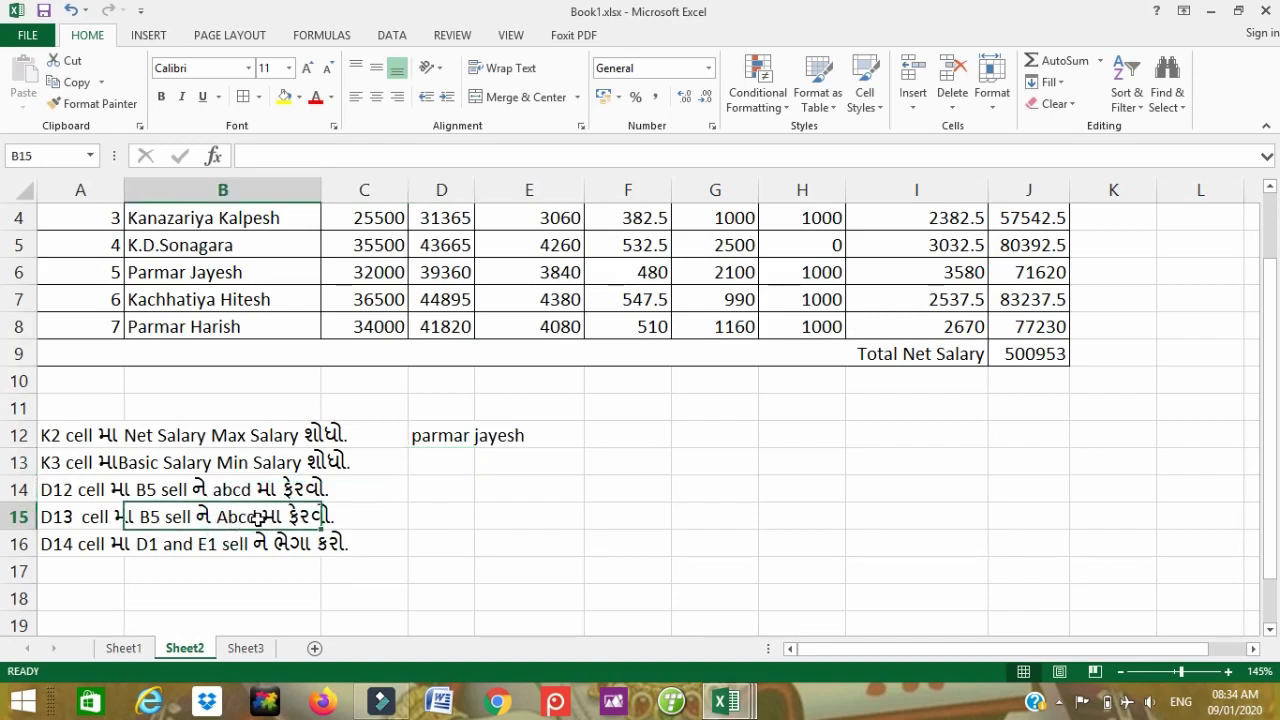
{"action": "left_click", "coordinate": [436, 465]}
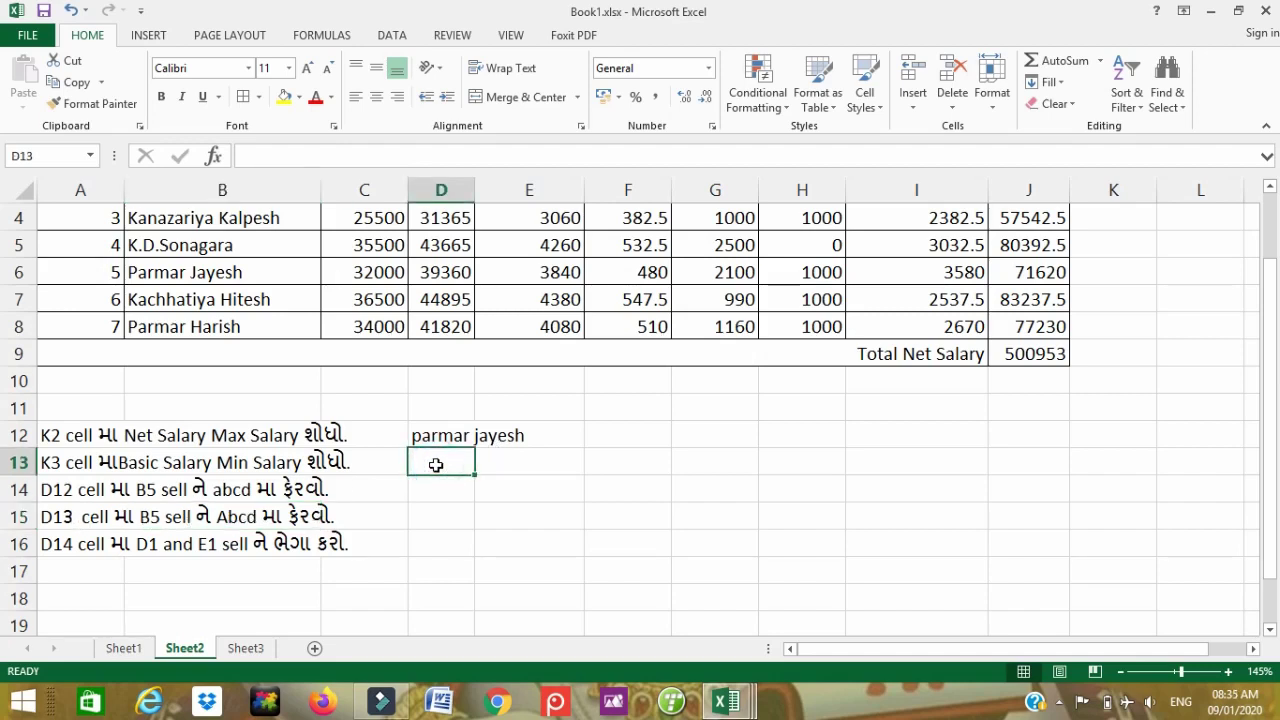
{"action": "type", "text": "=pro"}
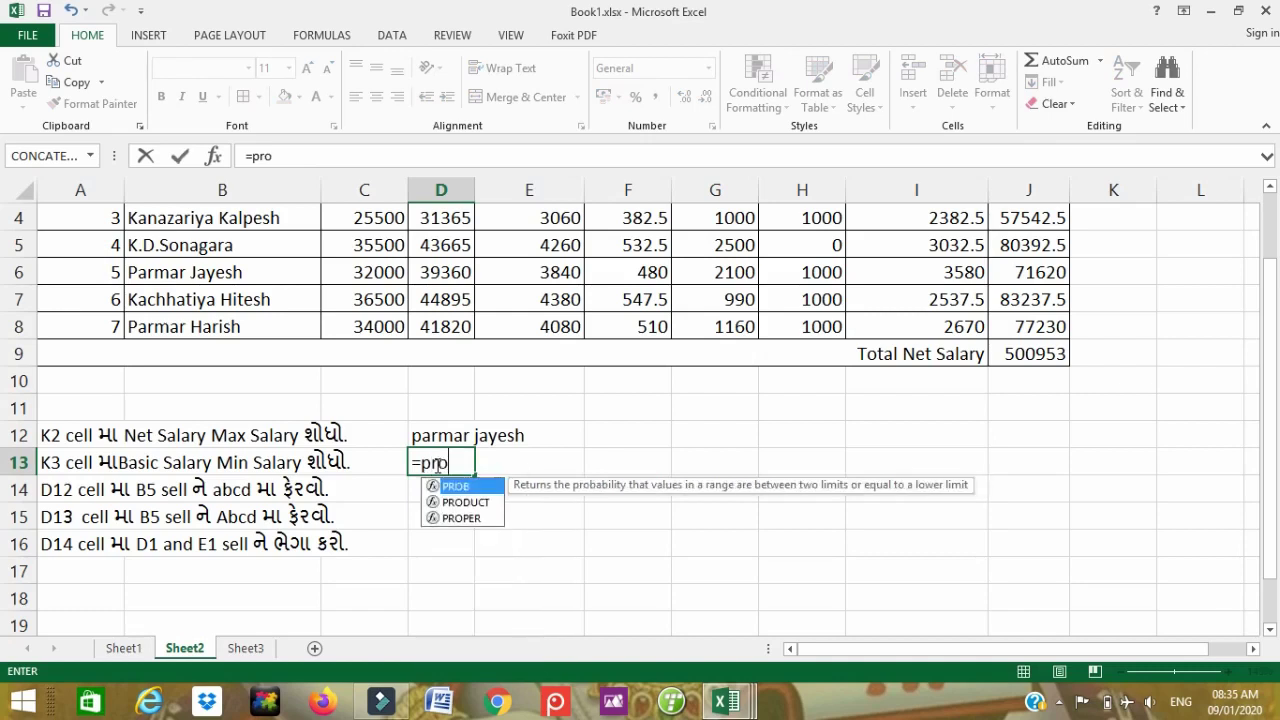
{"action": "type", "text": "per"}
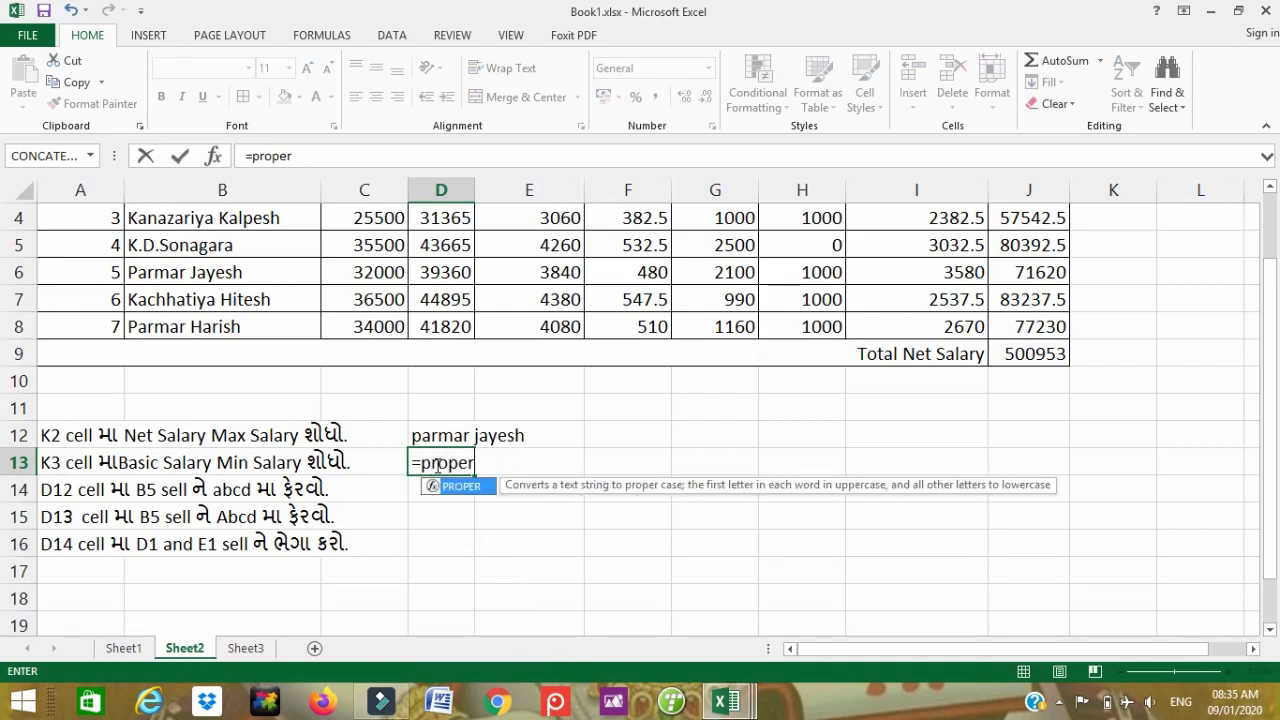
{"action": "type", "text": "("}
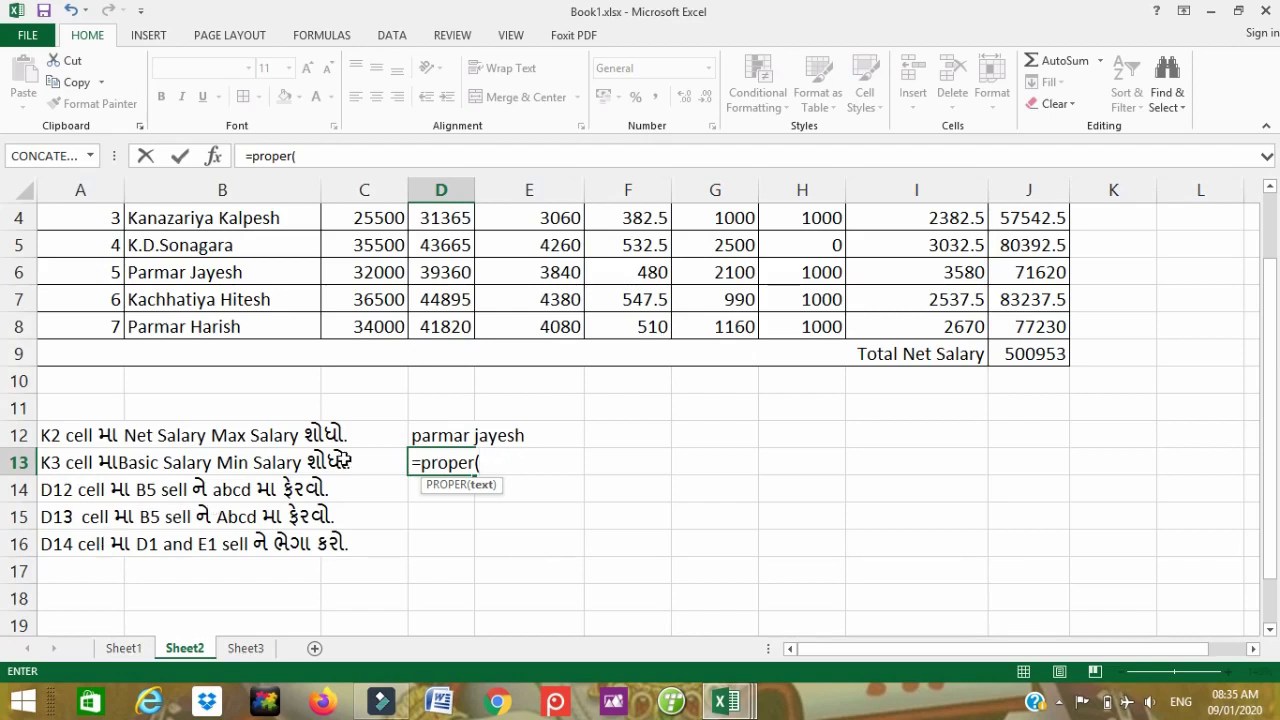
{"action": "scroll", "coordinate": [343, 460], "scroll_direction": "up", "scroll_amount": 1}
{"action": "left_click", "coordinate": [190, 408]}
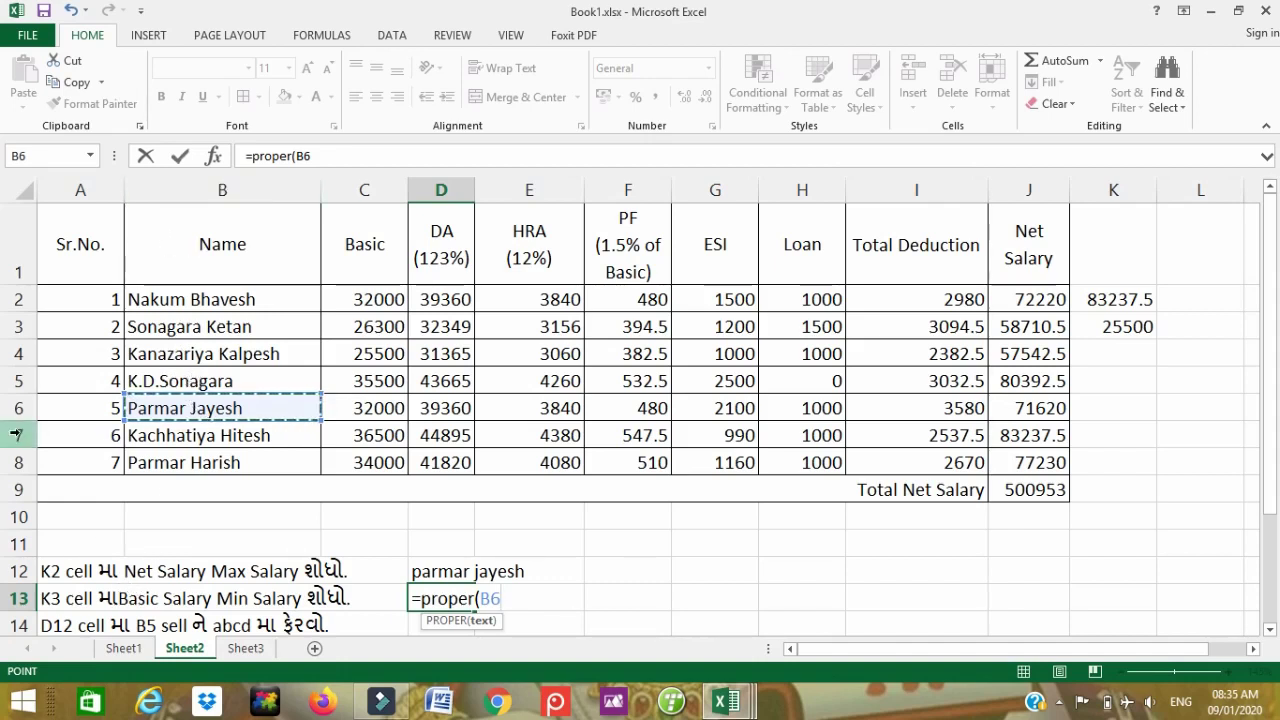
{"action": "left_click", "coordinate": [178, 381]}
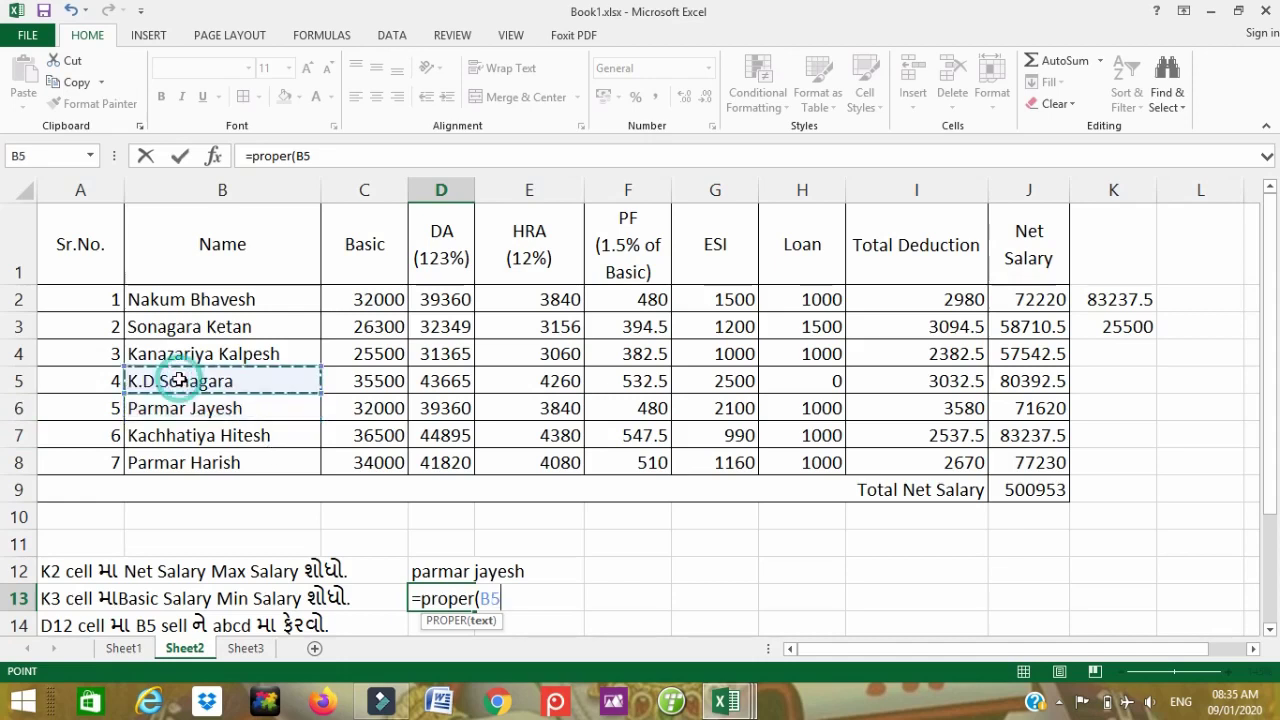
{"action": "key", "text": "Return"}
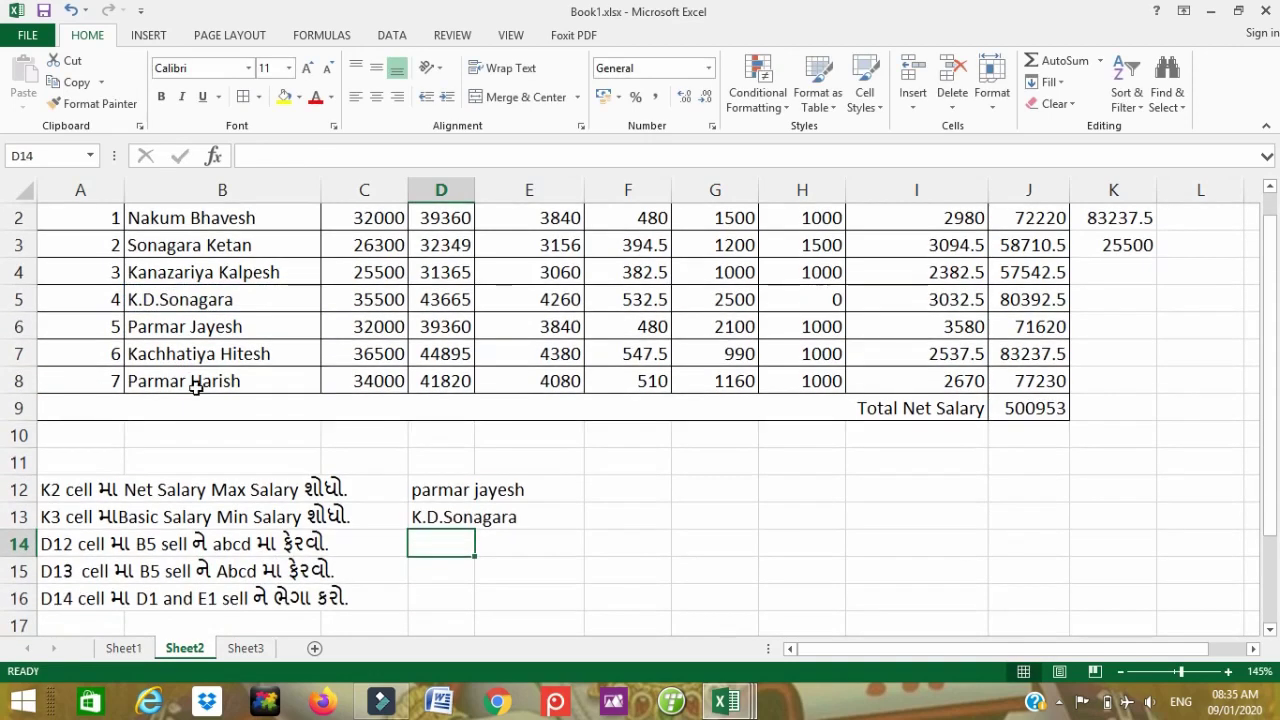
{"action": "left_click", "coordinate": [445, 489]}
{"action": "double_click", "coordinate": [447, 489]}
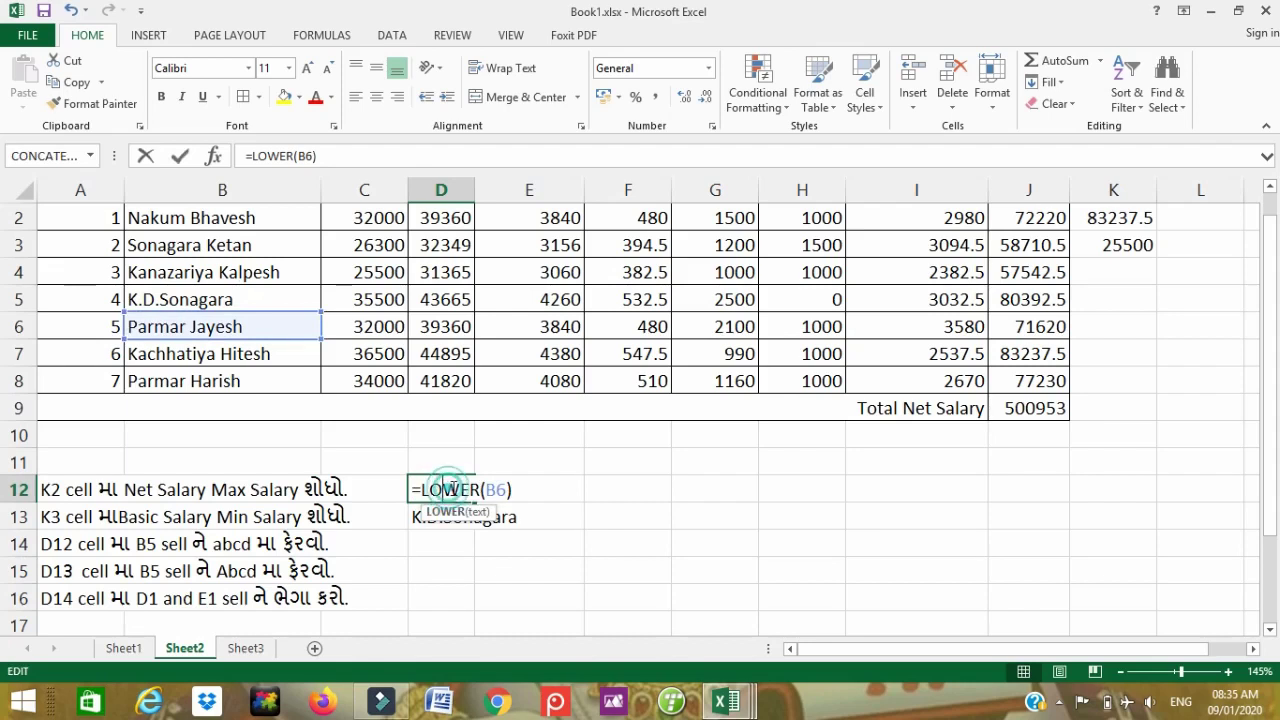
{"action": "double_click", "coordinate": [495, 489]}
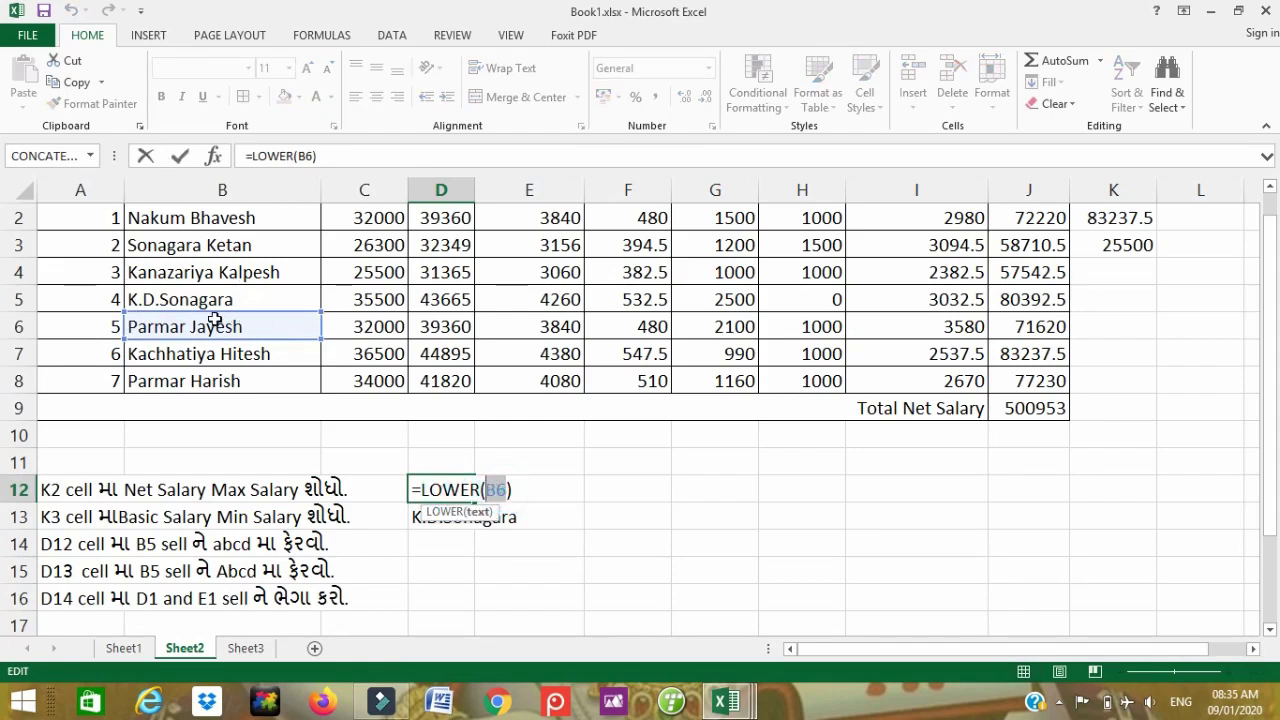
{"action": "left_click", "coordinate": [185, 300]}
{"action": "key", "text": "ctrl+Return"}
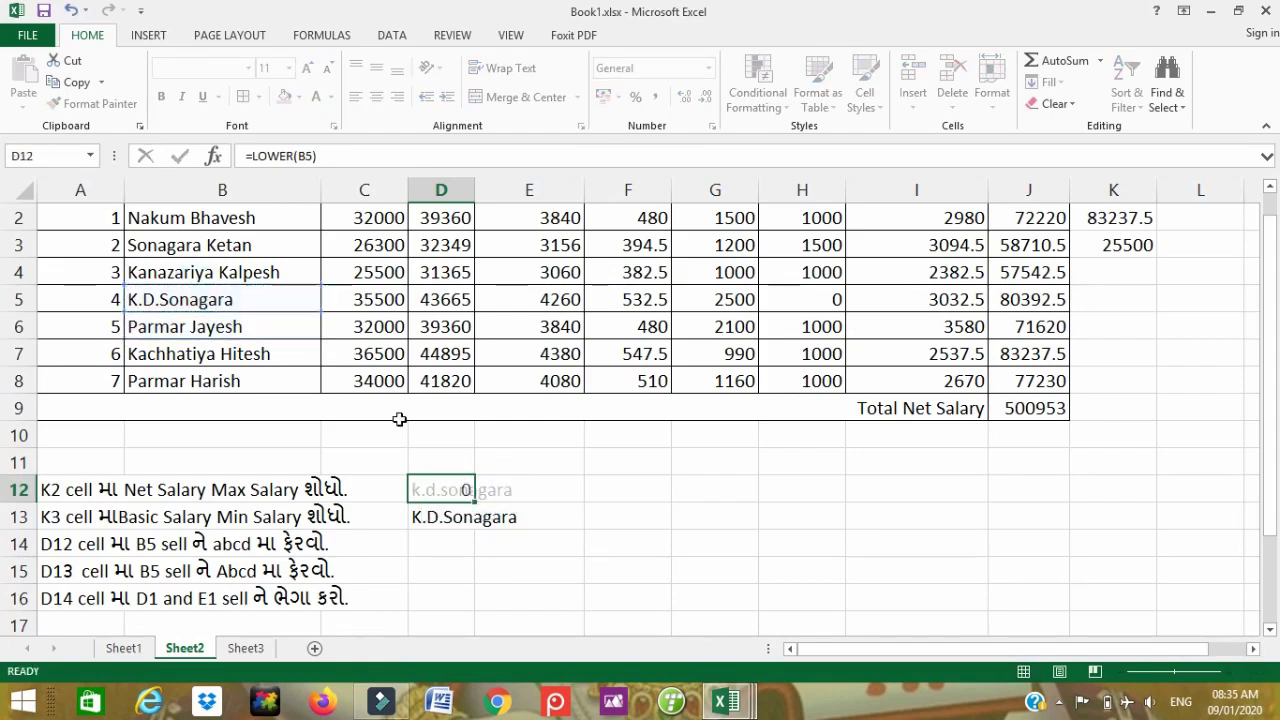
Step: Check D13's PROPER formula and move to D14
{"action": "left_click", "coordinate": [445, 517]}
{"action": "scroll", "coordinate": [157, 540], "scroll_direction": "down", "scroll_amount": 1}
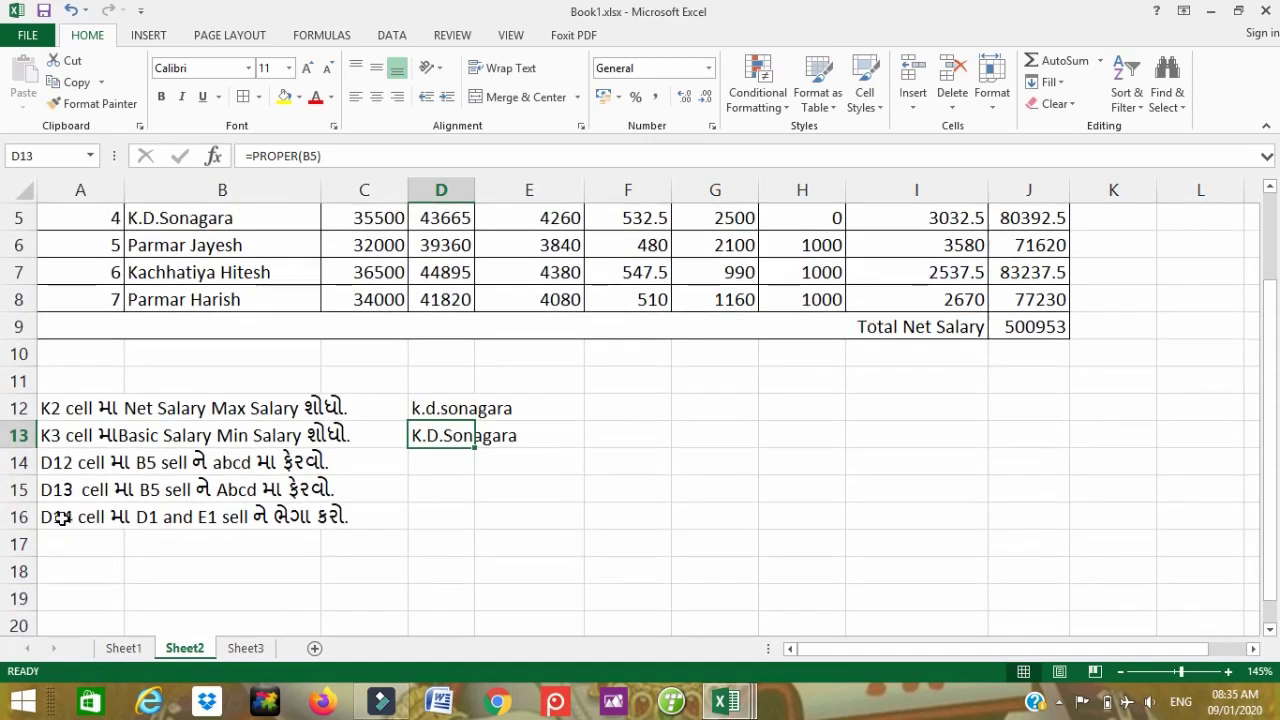
{"action": "left_click", "coordinate": [422, 457]}
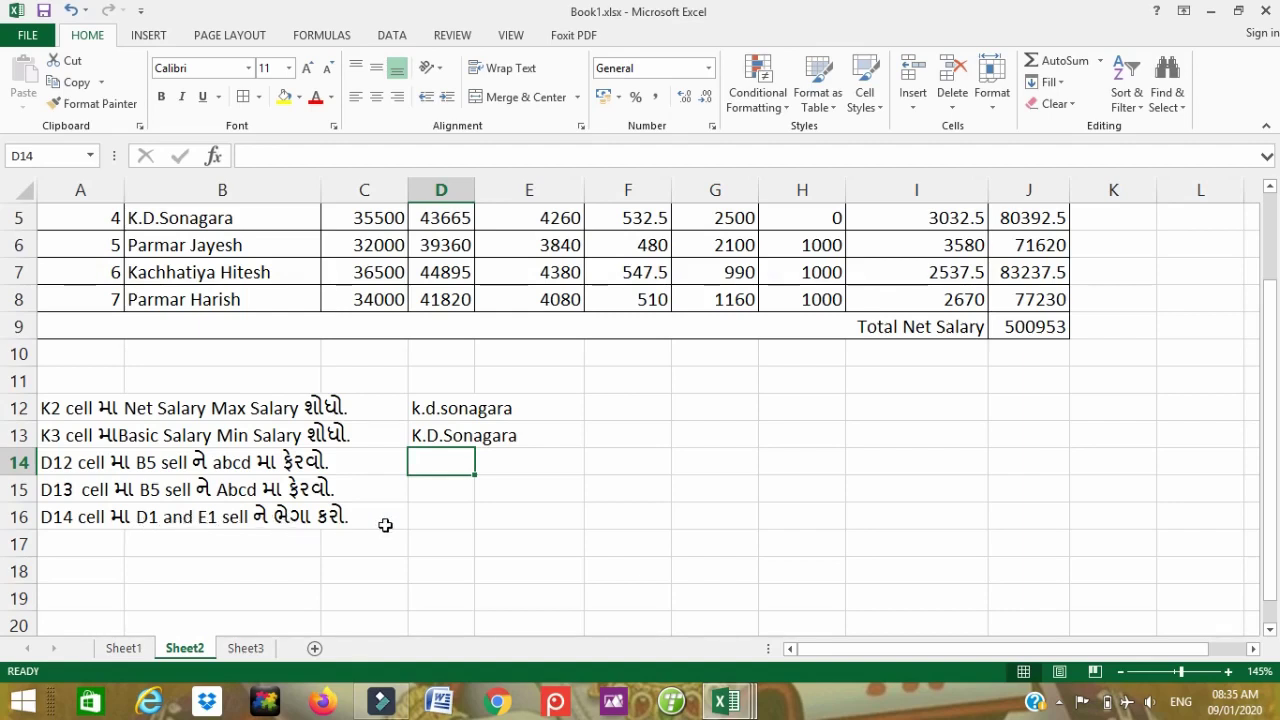
{"action": "scroll", "coordinate": [386, 523], "scroll_direction": "up", "scroll_amount": 2}
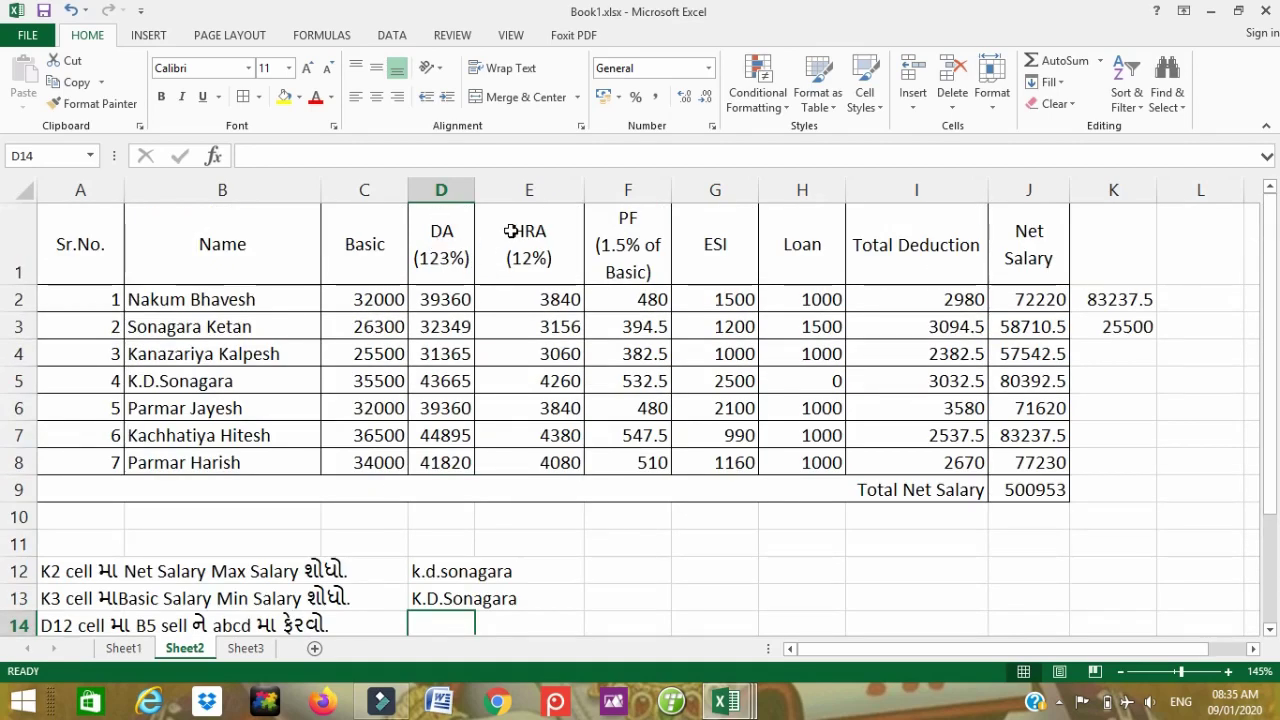
{"action": "scroll", "coordinate": [460, 480], "scroll_direction": "down", "scroll_amount": 1}
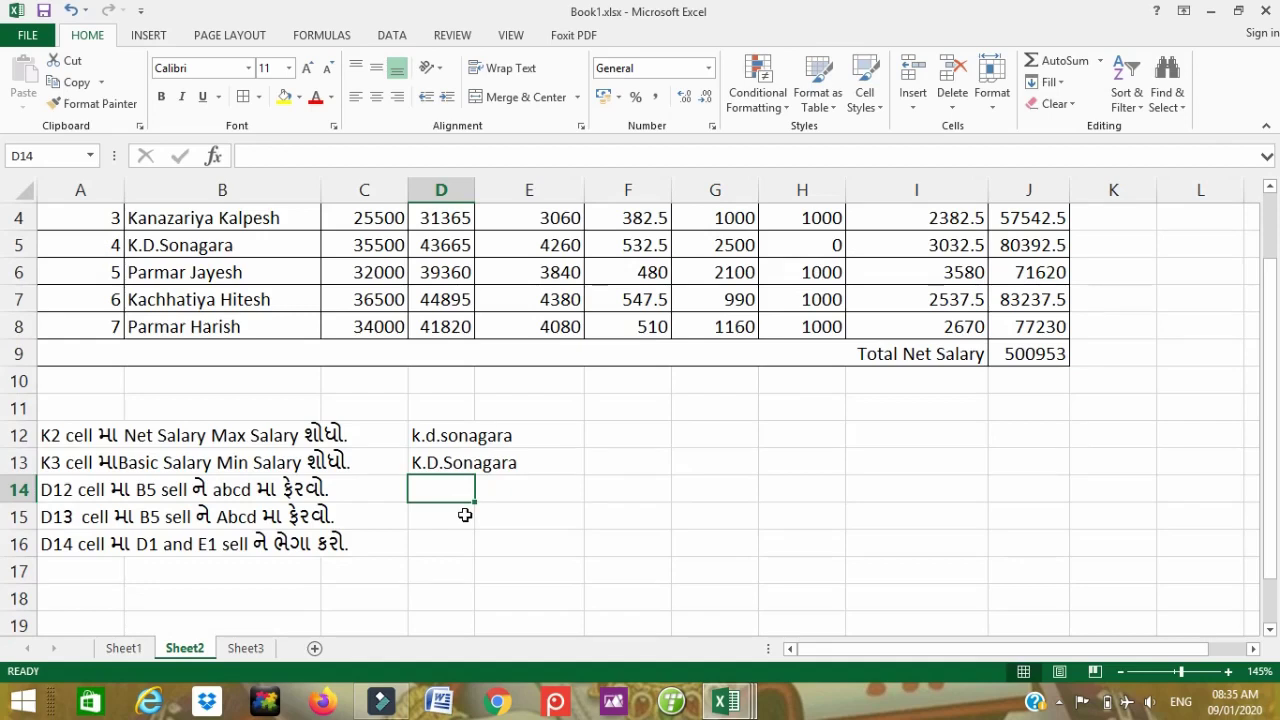
Step: Enter =CONCATENATE(D1,E1) in D14, displaying DA(123%)HRA(12%)
{"action": "type", "text": "=con"}
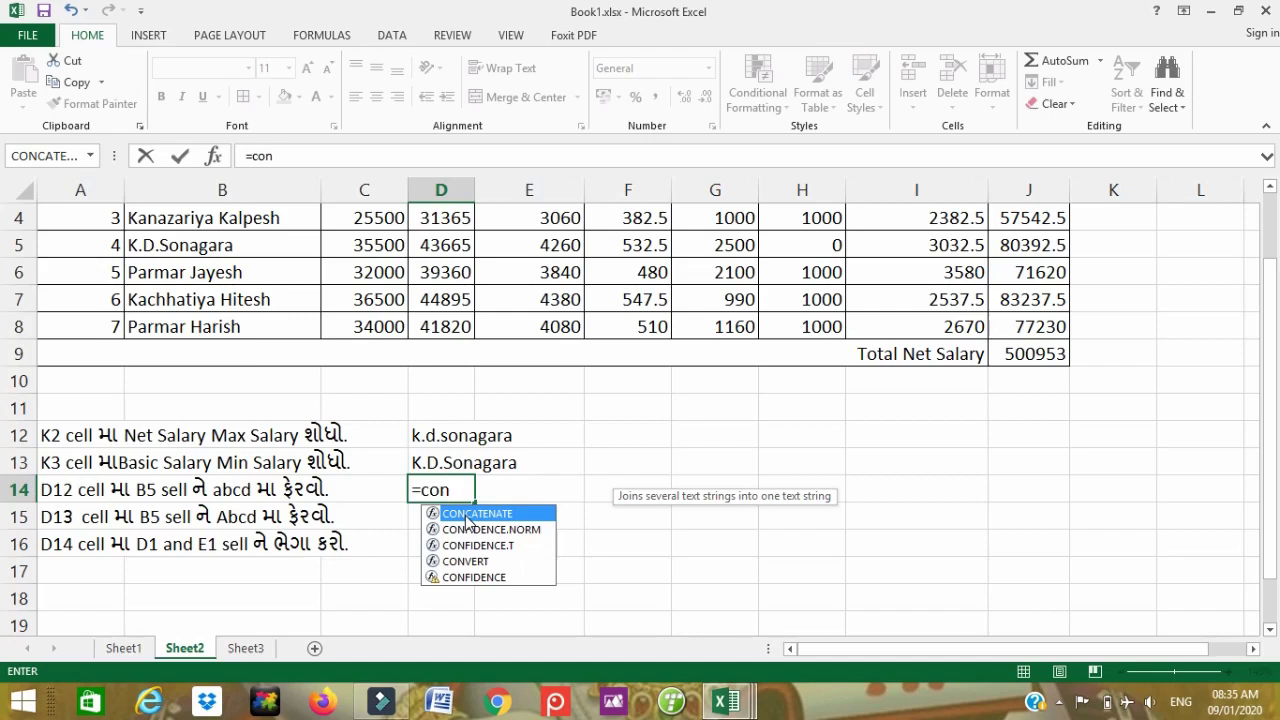
{"action": "double_click", "coordinate": [467, 515]}
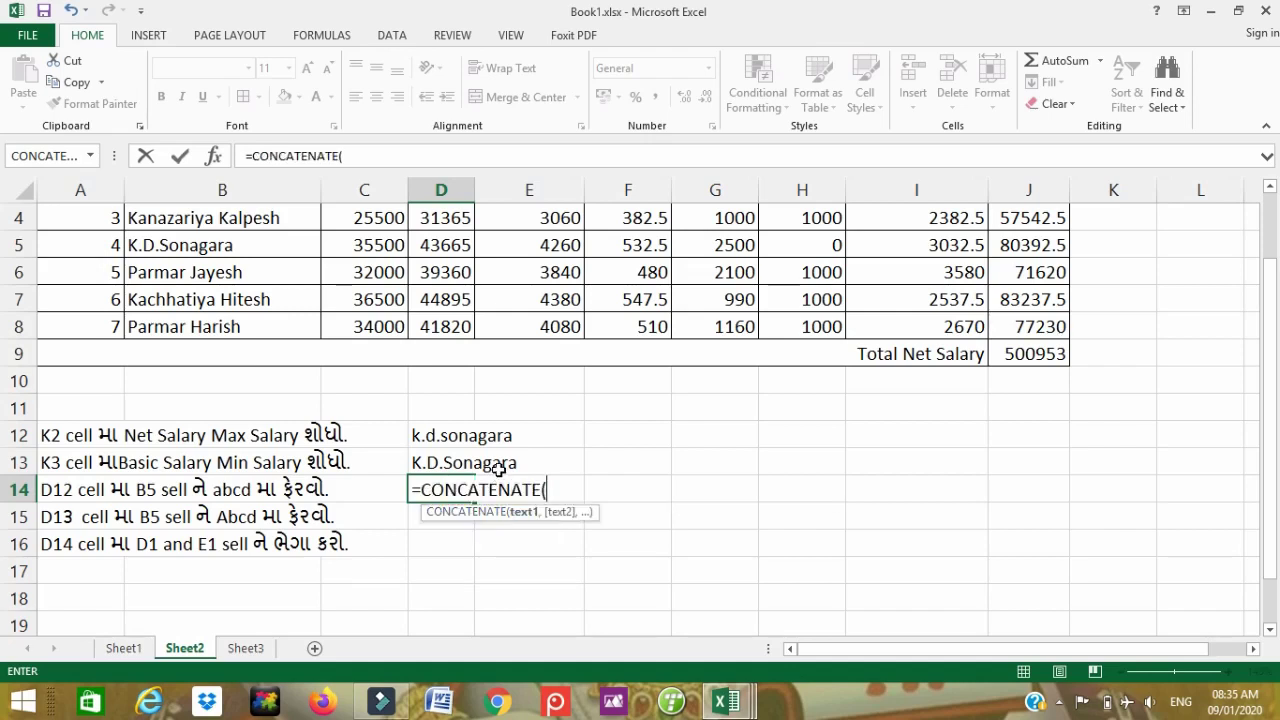
{"action": "key", "text": "BackSpace"}
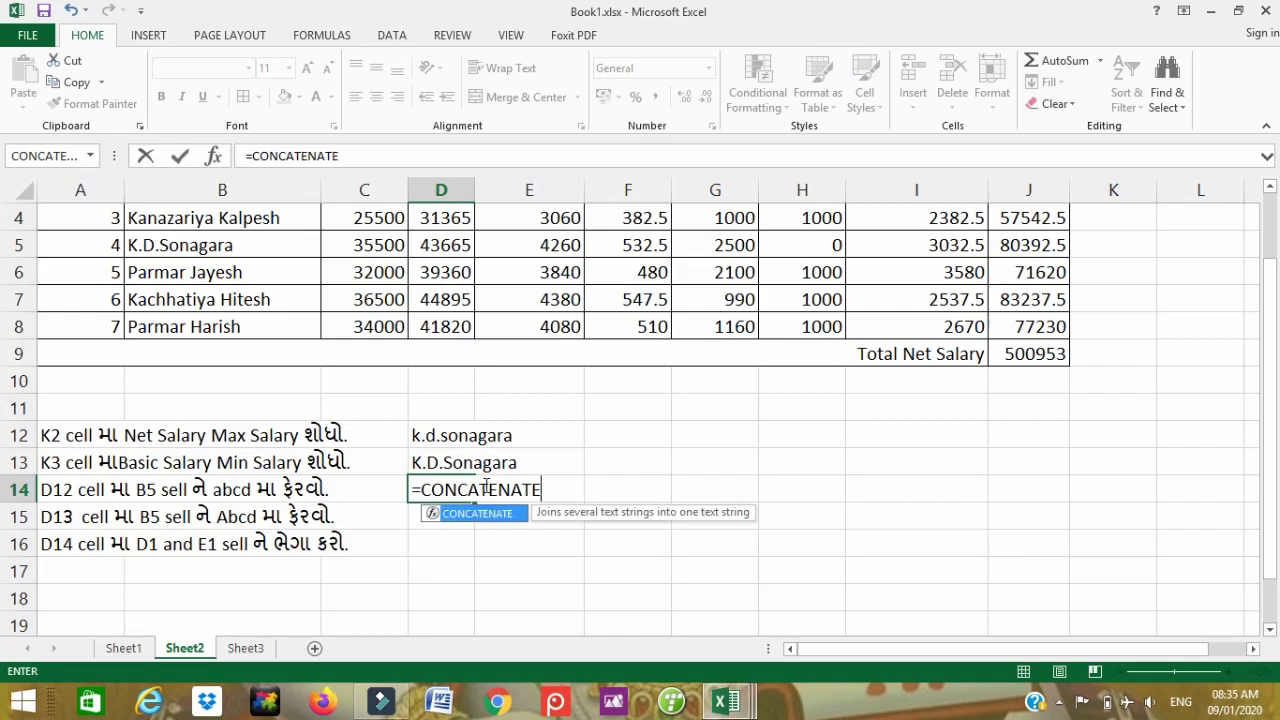
{"action": "key", "text": "BackSpace"}
{"action": "key", "text": "BackSpace"}
{"action": "key", "text": "BackSpace"}
{"action": "key", "text": "BackSpace"}
{"action": "key", "text": "BackSpace"}
{"action": "type", "text": "con"}
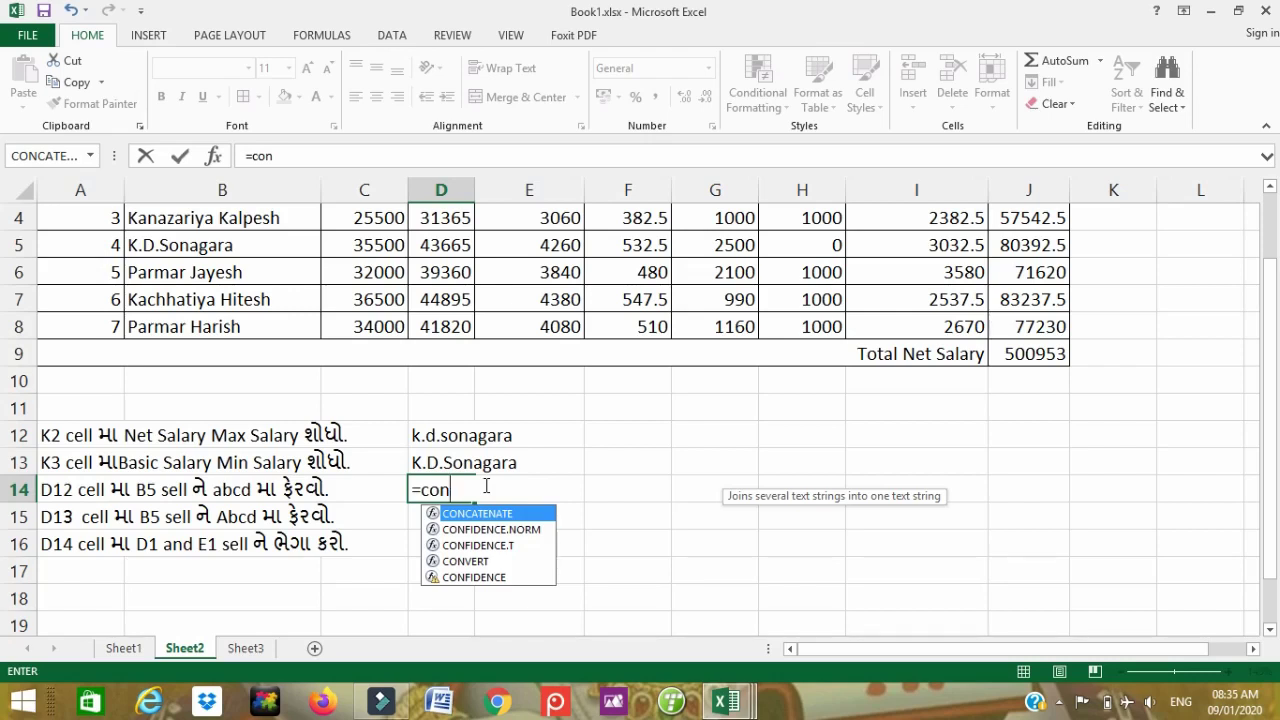
{"action": "key", "text": "Tab"}
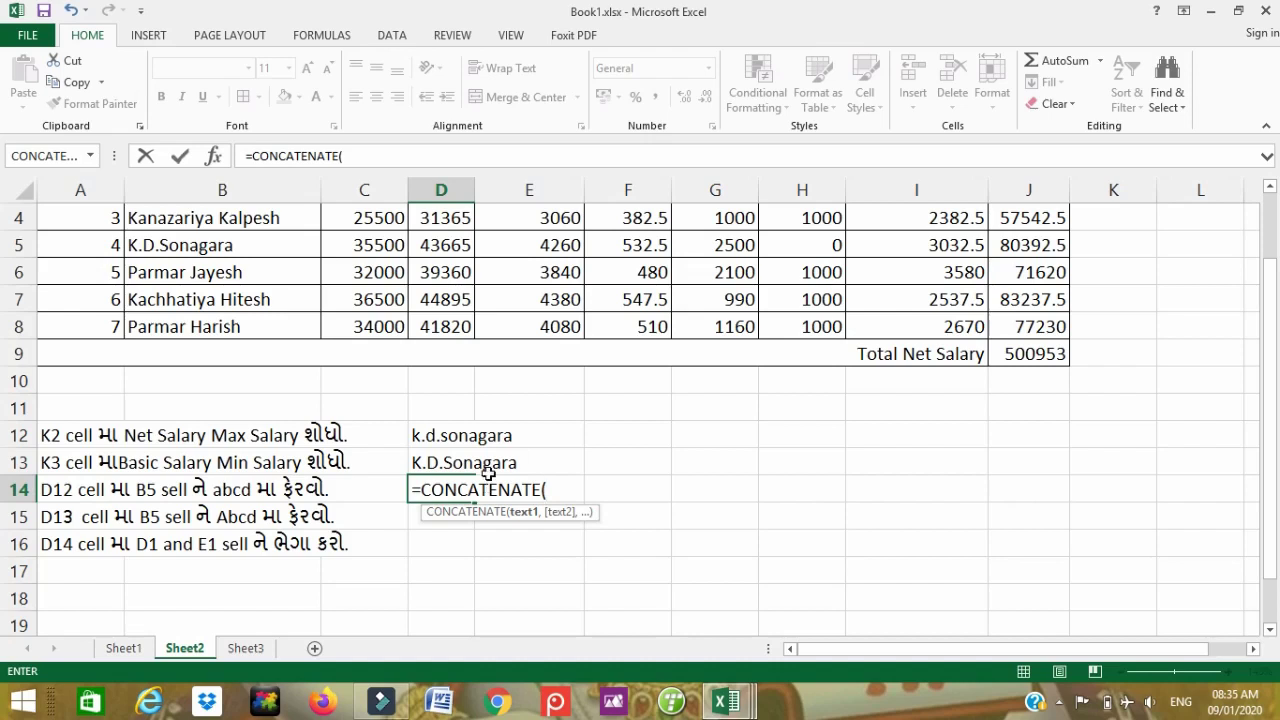
{"action": "scroll", "coordinate": [488, 474], "scroll_direction": "down", "scroll_amount": 1}
{"action": "scroll", "coordinate": [608, 536], "scroll_direction": "up", "scroll_amount": 2}
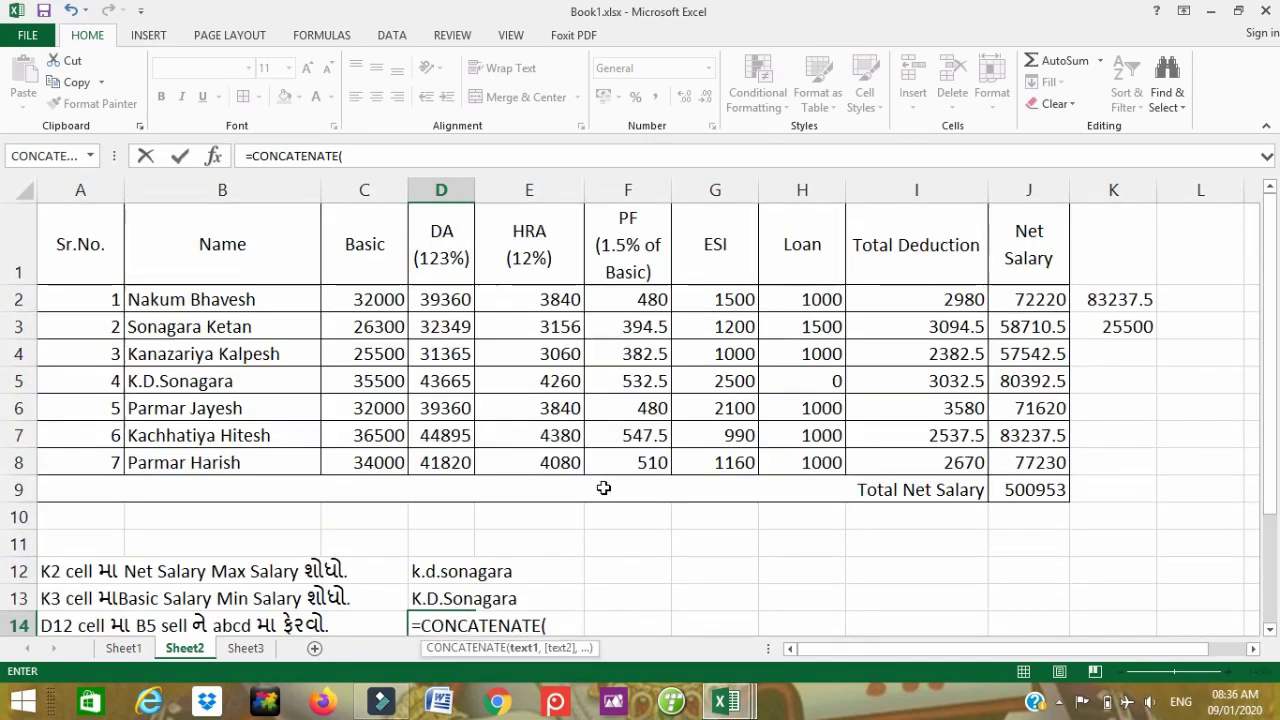
{"action": "left_click", "coordinate": [436, 245]}
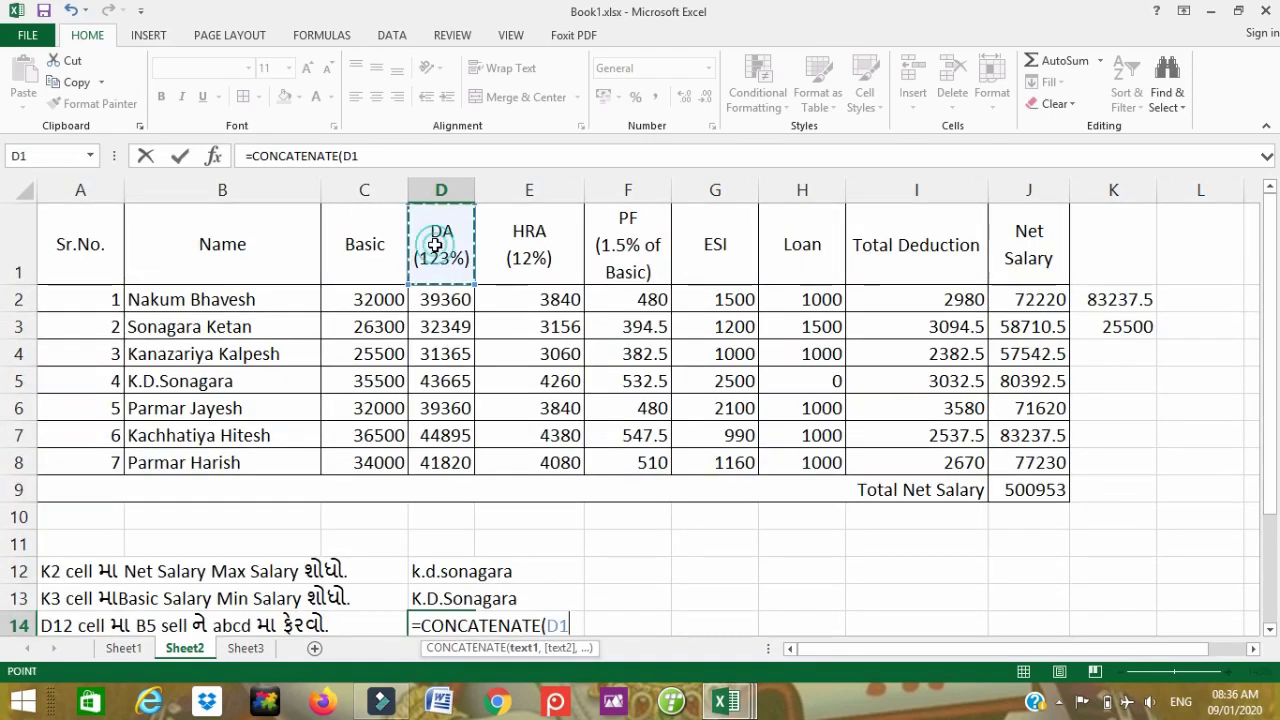
{"action": "type", "text": ","}
{"action": "left_click", "coordinate": [562, 244]}
{"action": "key", "text": "Return"}
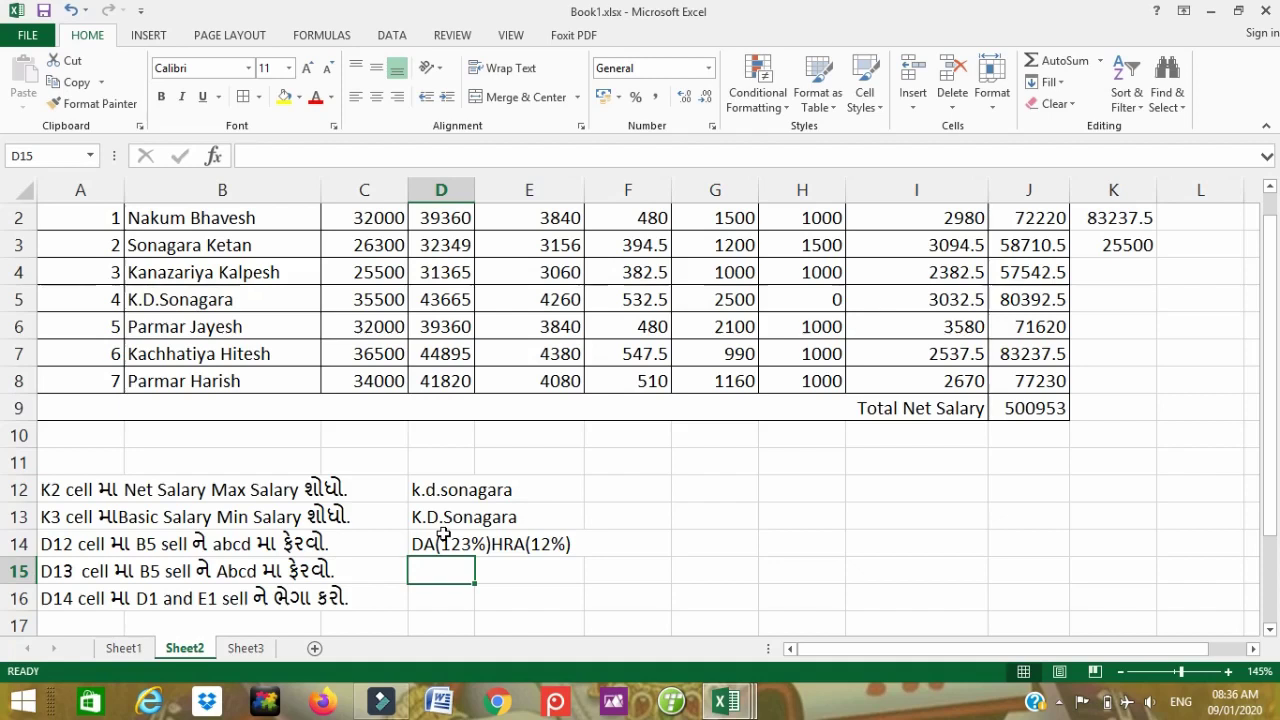
Step: Scroll up on the new tab's Google start page
{"action": "scroll", "coordinate": [450, 537], "scroll_direction": "up", "scroll_amount": 1}
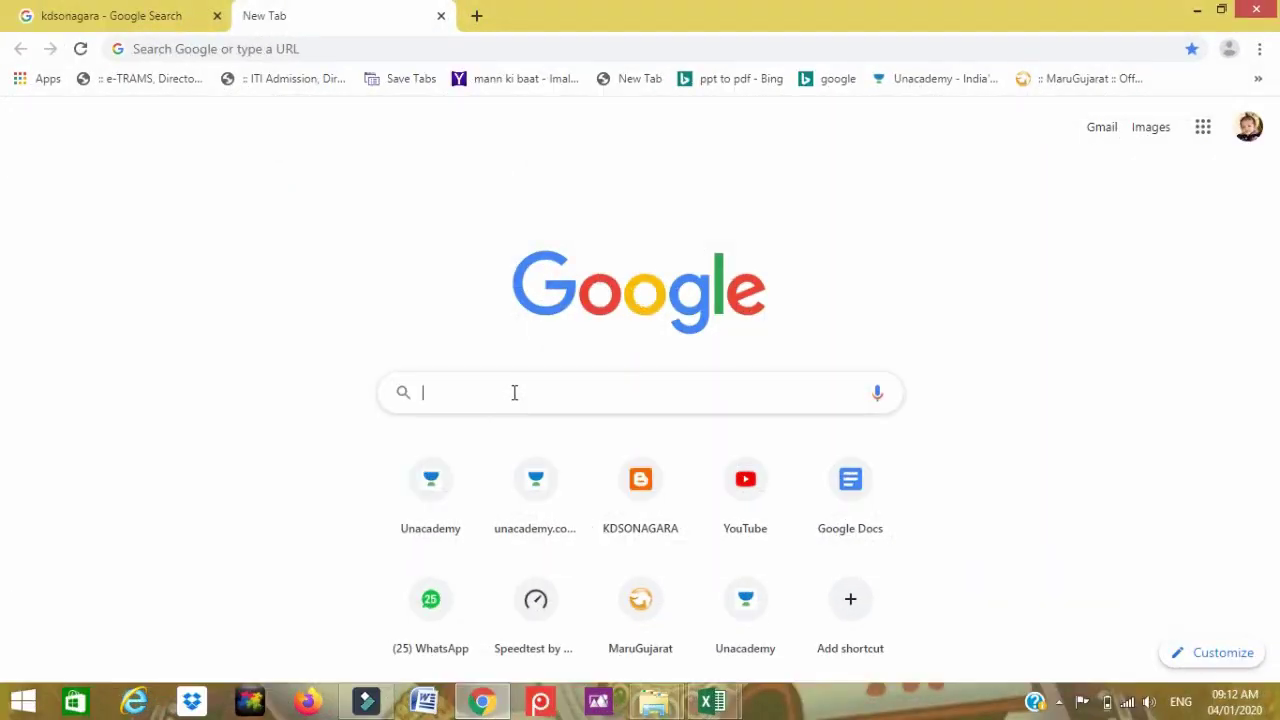
Step: Search Google for kdsonagara and open the KDSONAGARA blog result
{"action": "type", "text": "kdsonagara"}
{"action": "key", "text": "Return"}
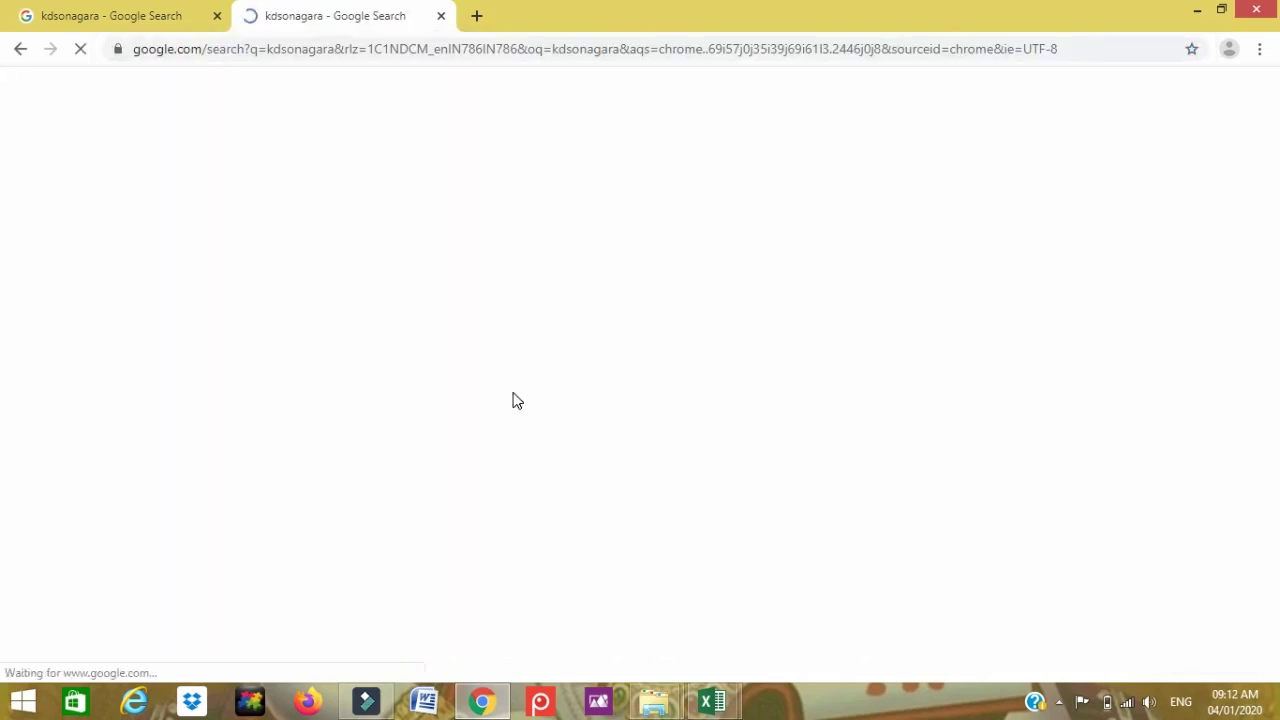
{"action": "scroll", "coordinate": [223, 320], "scroll_direction": "down", "scroll_amount": 1}
{"action": "scroll", "coordinate": [254, 309], "scroll_direction": "down", "scroll_amount": 4}
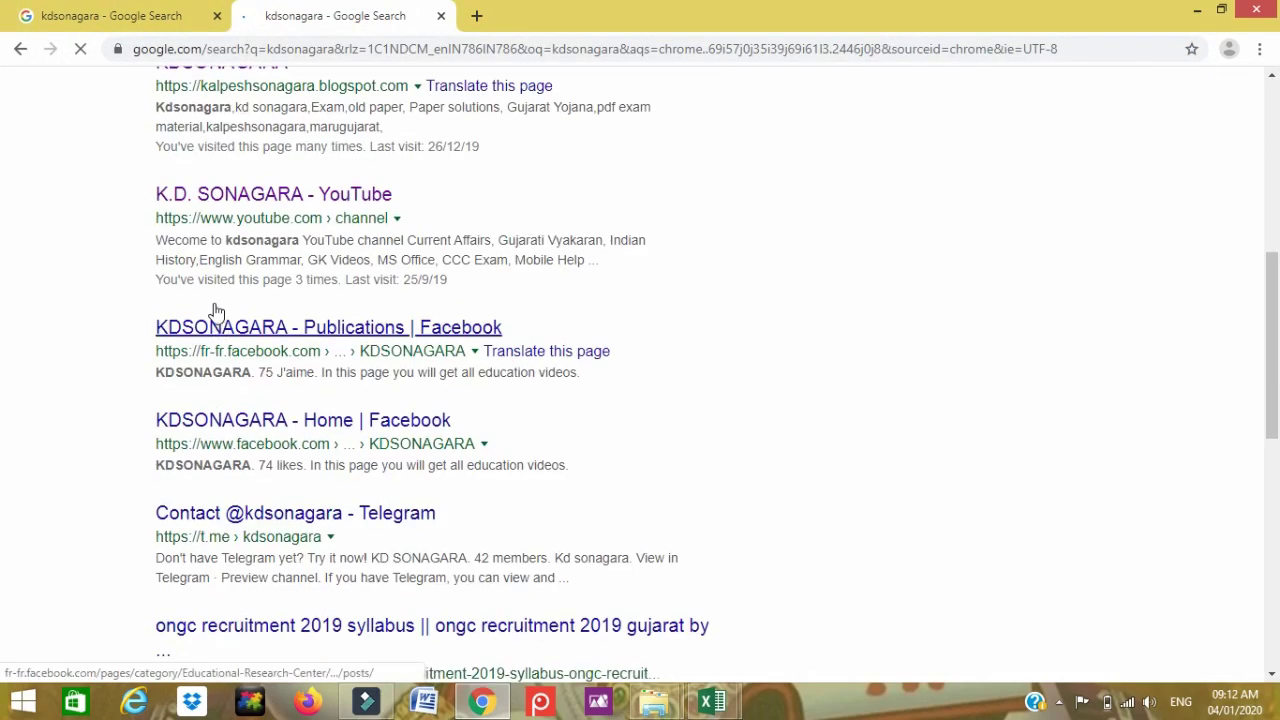
{"action": "scroll", "coordinate": [235, 168], "scroll_direction": "up", "scroll_amount": 1}
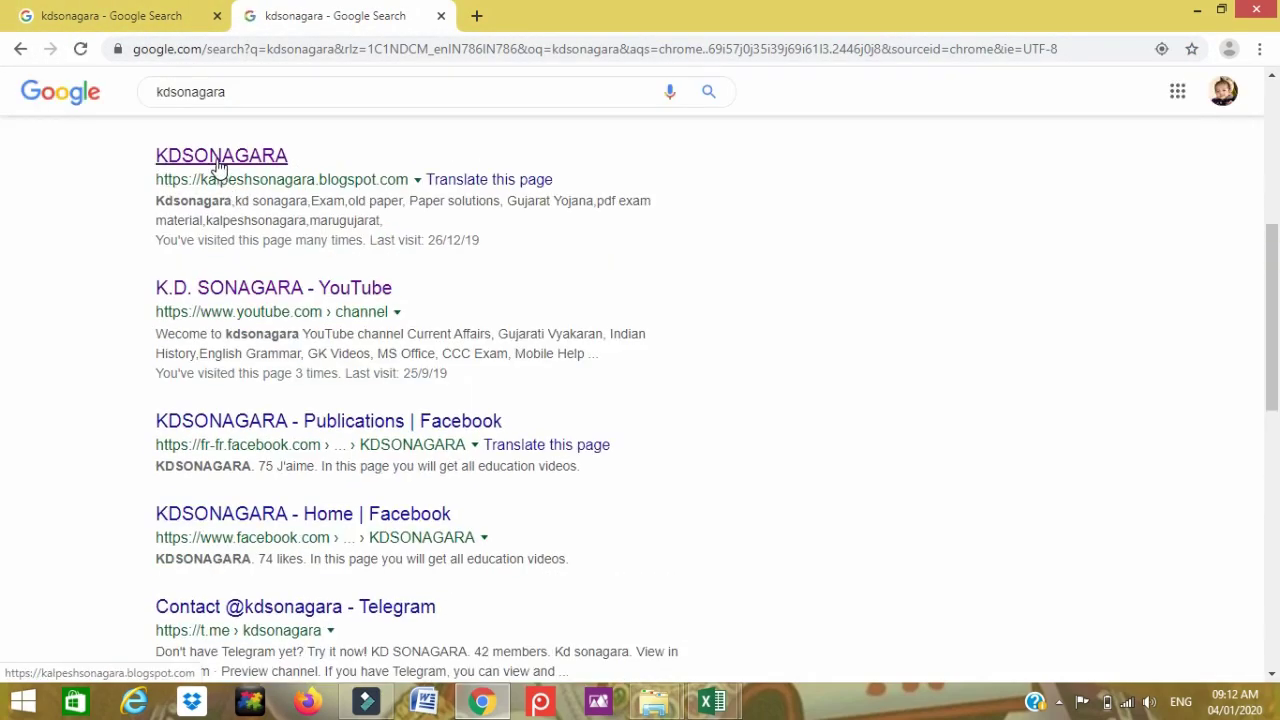
{"action": "left_click", "coordinate": [217, 158]}
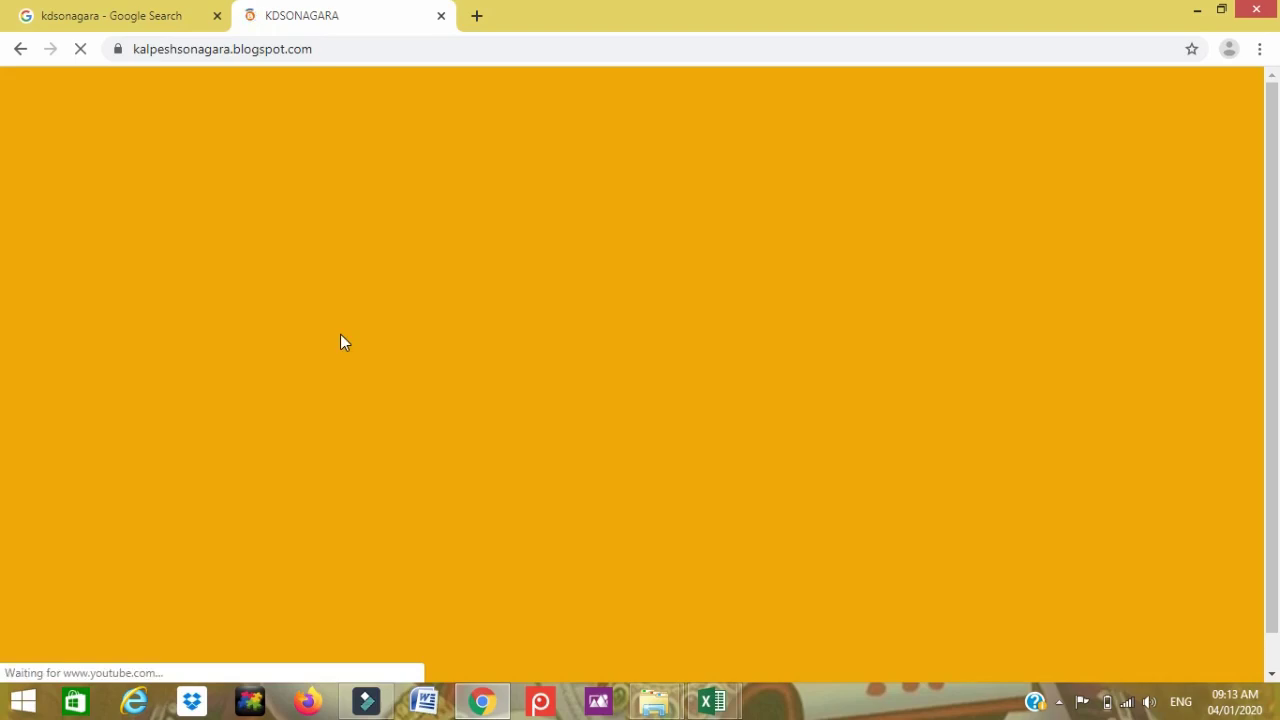
Step: Open the ALL EXAM PDF MATERIAL page and scroll to its numbered PDF download links
{"action": "scroll", "coordinate": [331, 343], "scroll_direction": "down", "scroll_amount": 2}
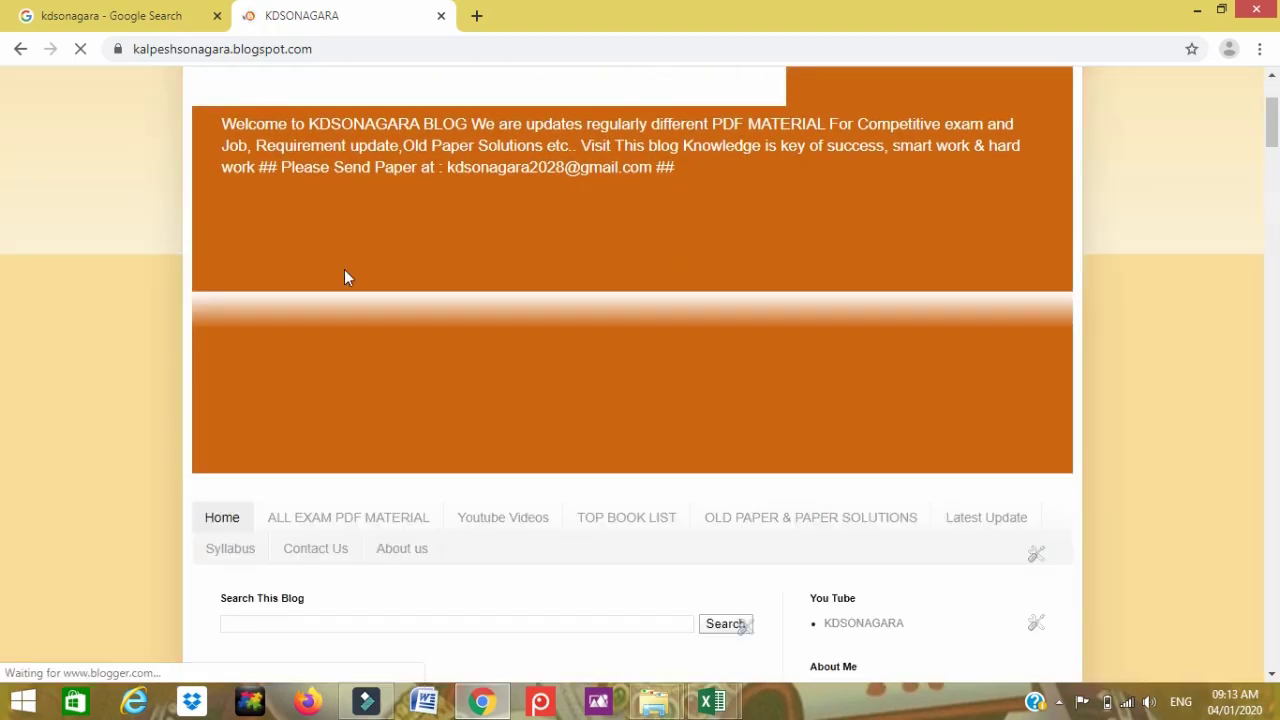
{"action": "left_click", "coordinate": [342, 520]}
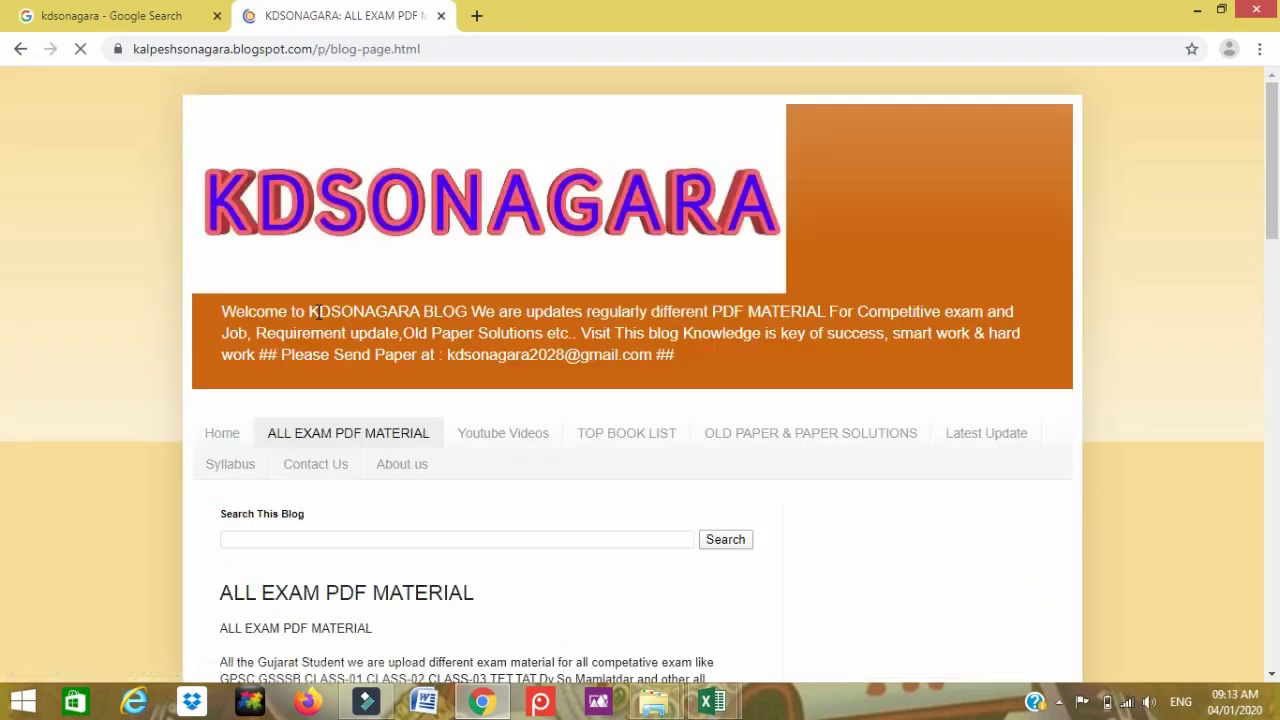
{"action": "scroll", "coordinate": [320, 316], "scroll_direction": "down", "scroll_amount": 3}
{"action": "scroll", "coordinate": [321, 314], "scroll_direction": "down", "scroll_amount": 3}
{"action": "scroll", "coordinate": [321, 314], "scroll_direction": "down", "scroll_amount": 4}
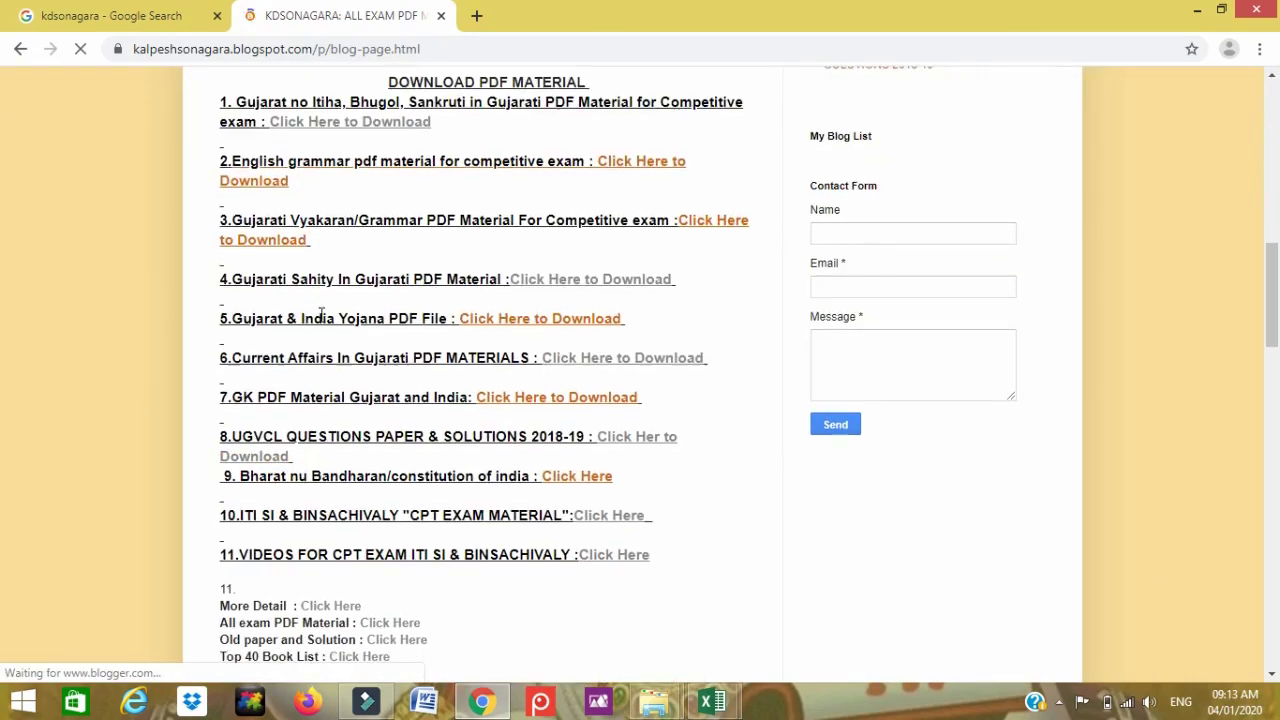
{"action": "scroll", "coordinate": [321, 314], "scroll_direction": "down", "scroll_amount": 4}
{"action": "scroll", "coordinate": [320, 334], "scroll_direction": "up", "scroll_amount": 1}
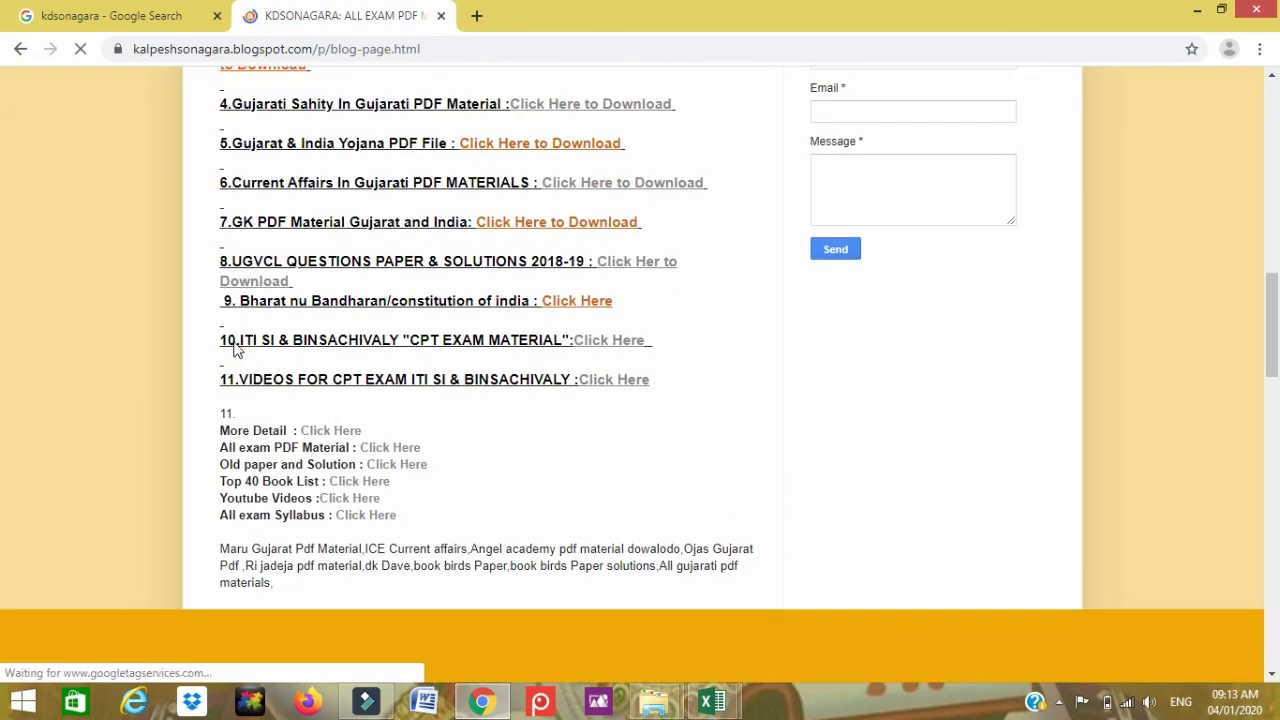